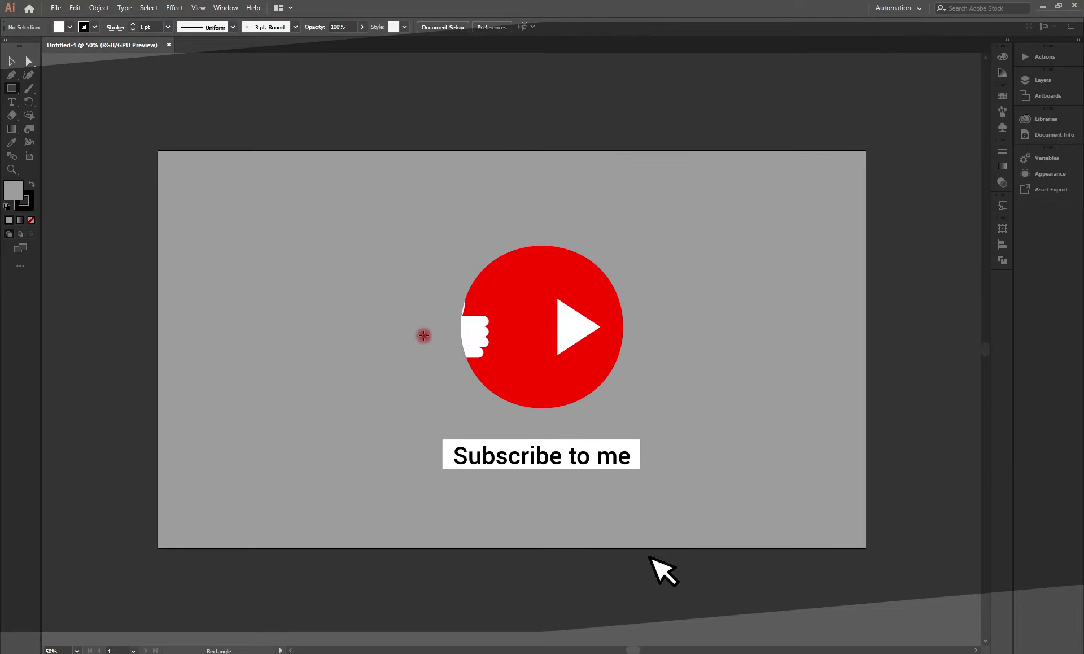
- Draw a rectangle about 395 × 139 px near the artboard's centre and place a copy of it directly beneath
left_click_drag(423, 335, 569, 386)
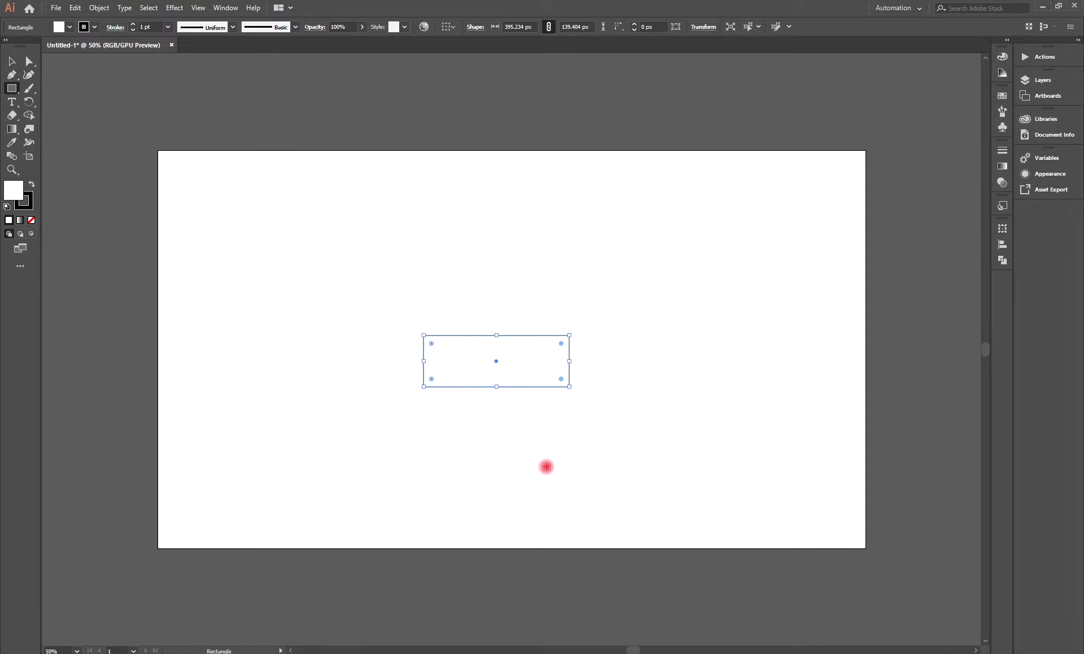
left_click(77, 8)
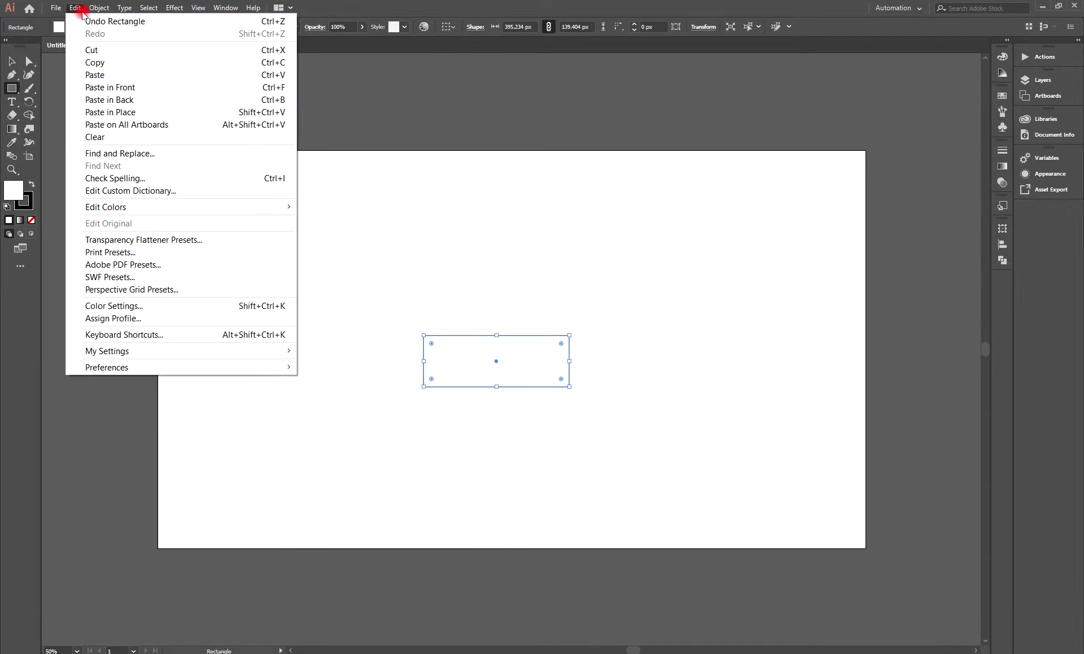
left_click(91, 63)
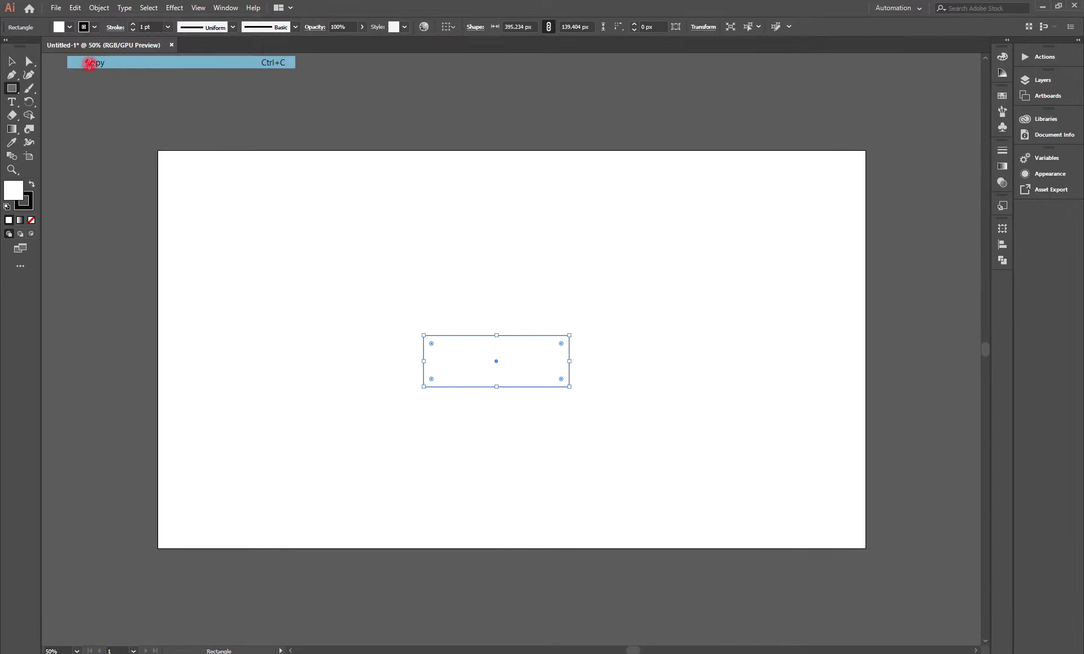
left_click(75, 8)
left_click(102, 87)
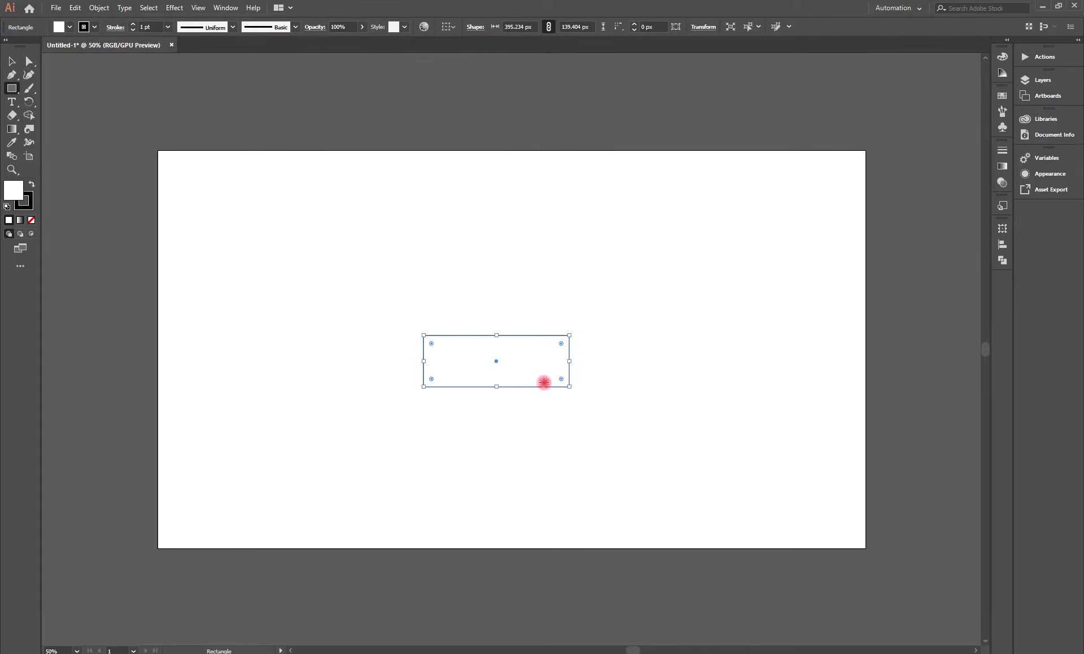
left_click(9, 62)
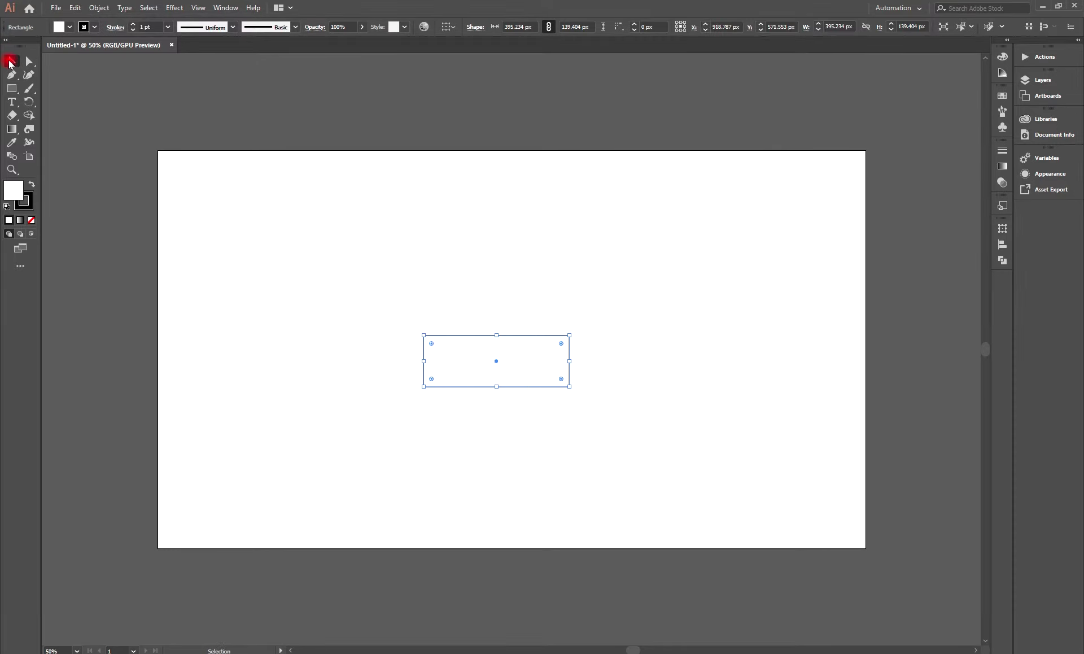
left_click_drag(487, 360, 488, 414)
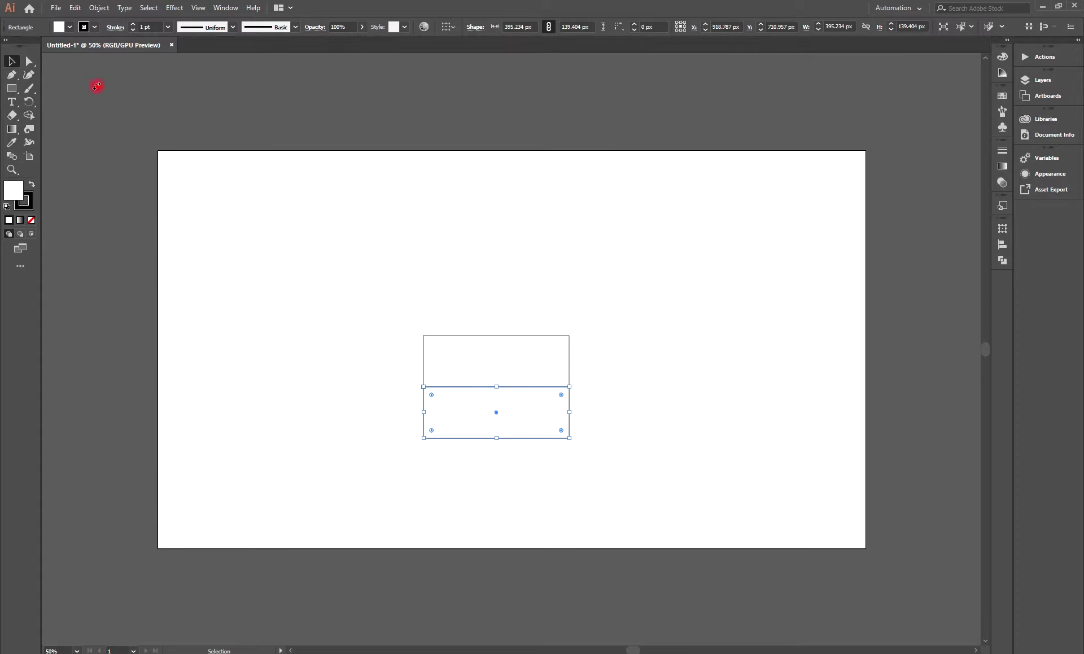
- Fill the upper rectangle with dark green, hex 0f4a16
left_click(472, 350)
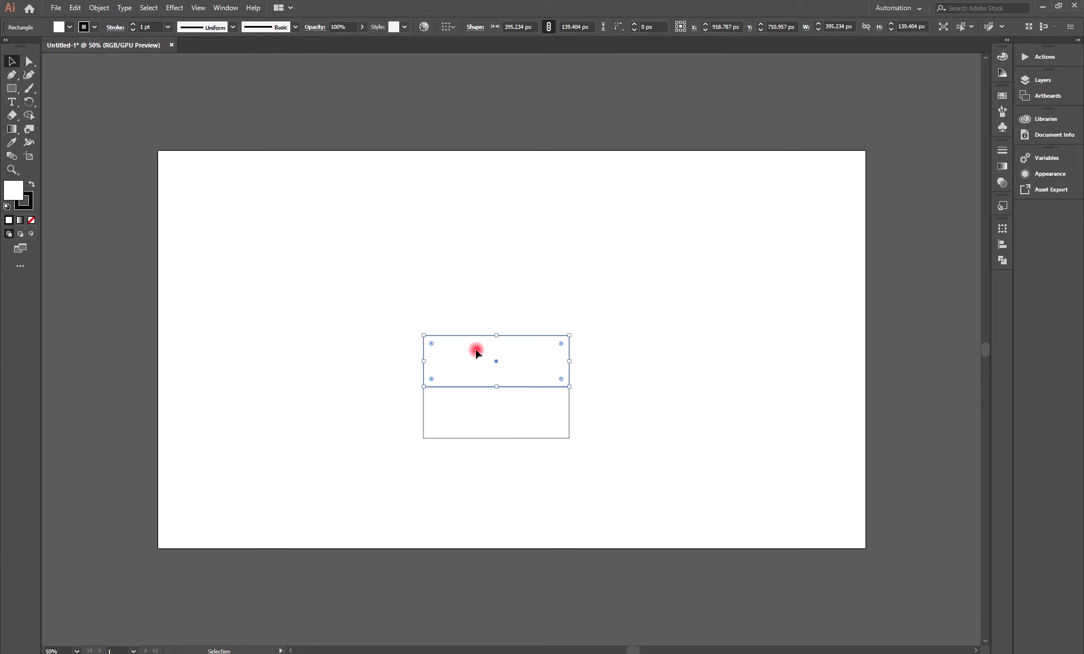
double_click(12, 191)
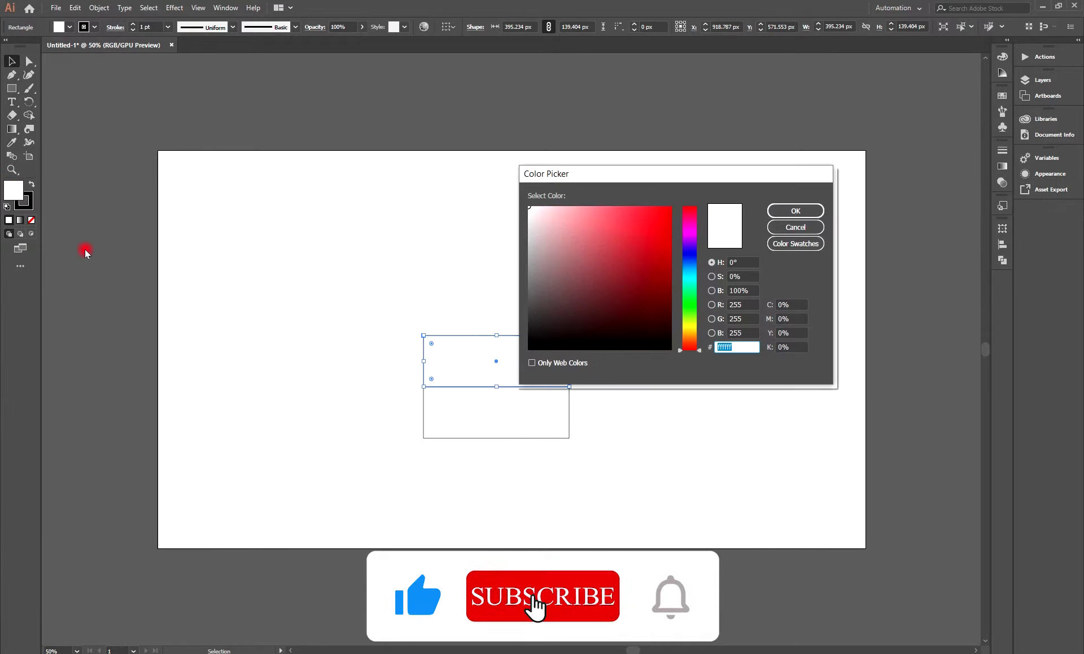
key("ctrl+v")
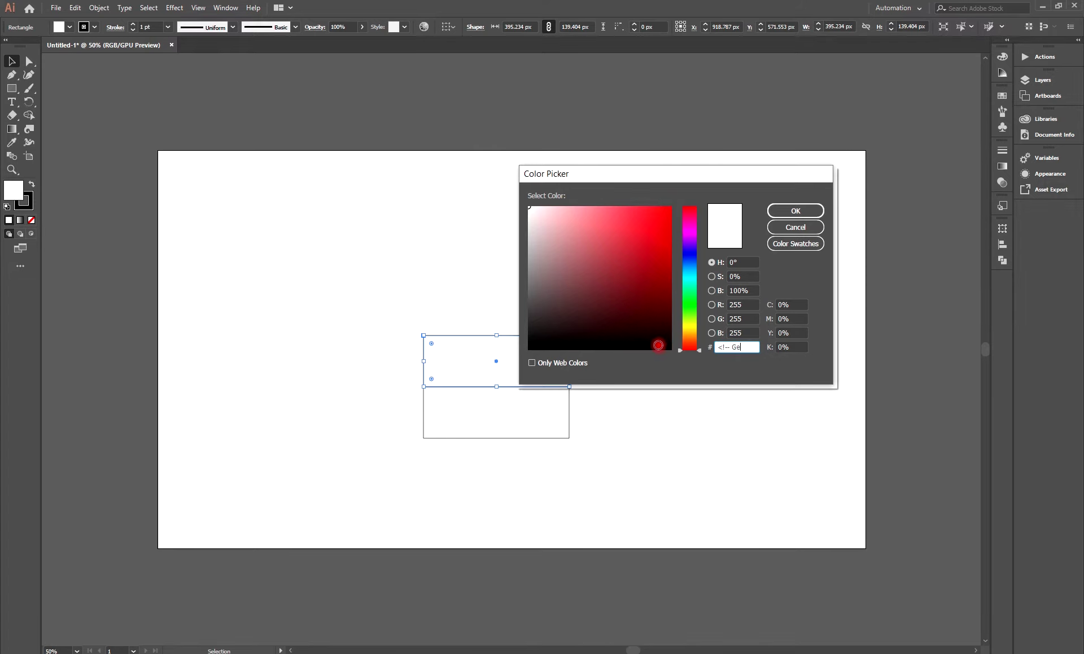
left_click(795, 211)
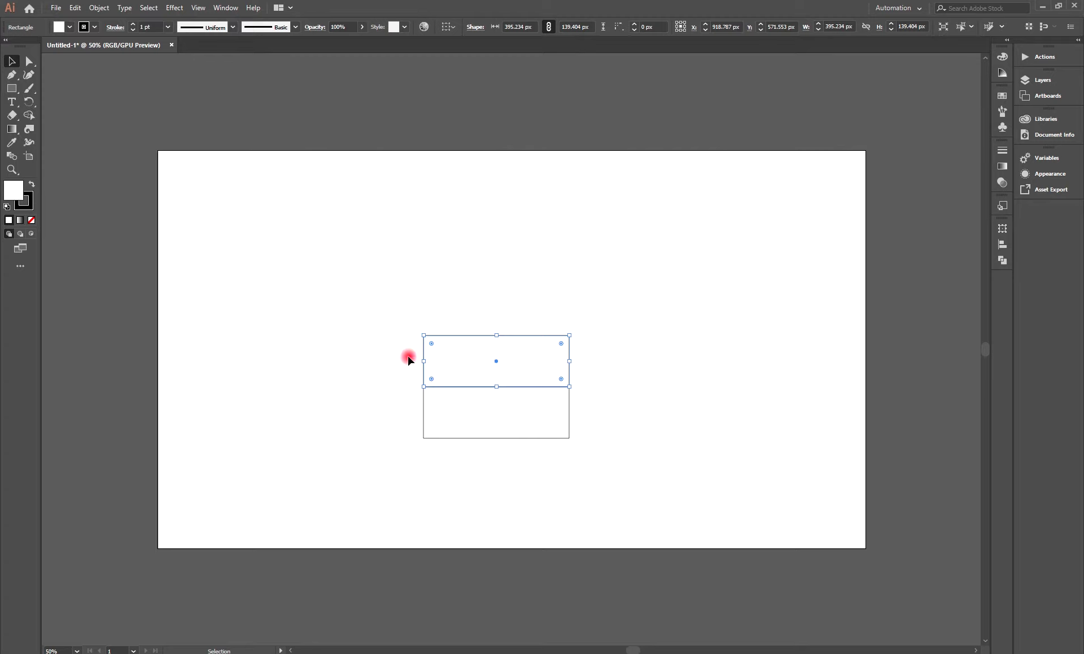
double_click(12, 191)
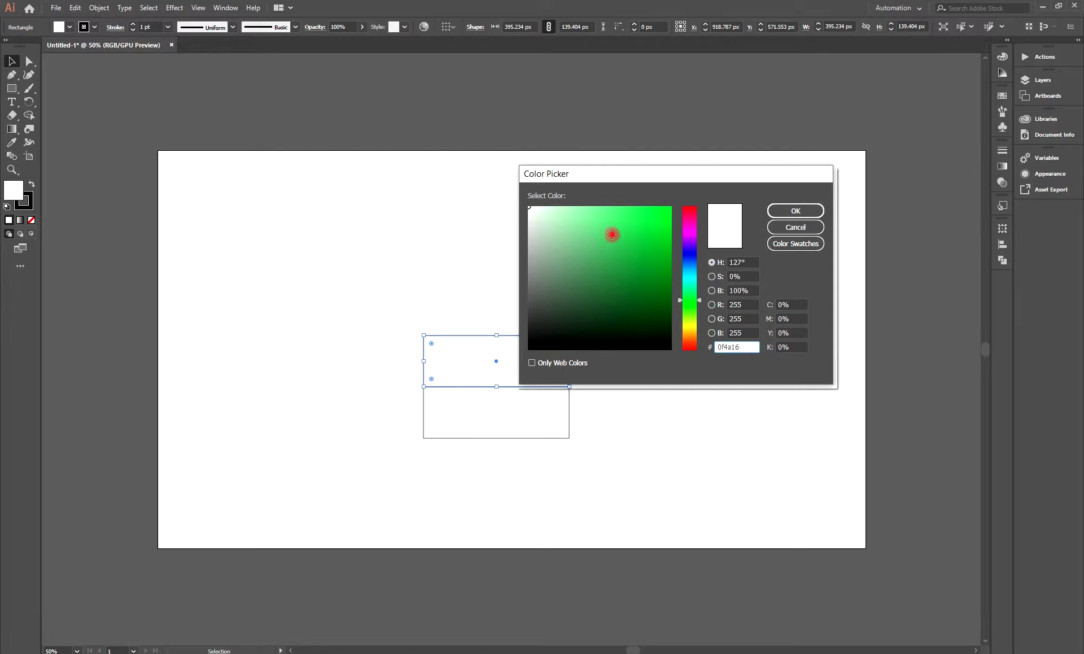
left_click(794, 210)
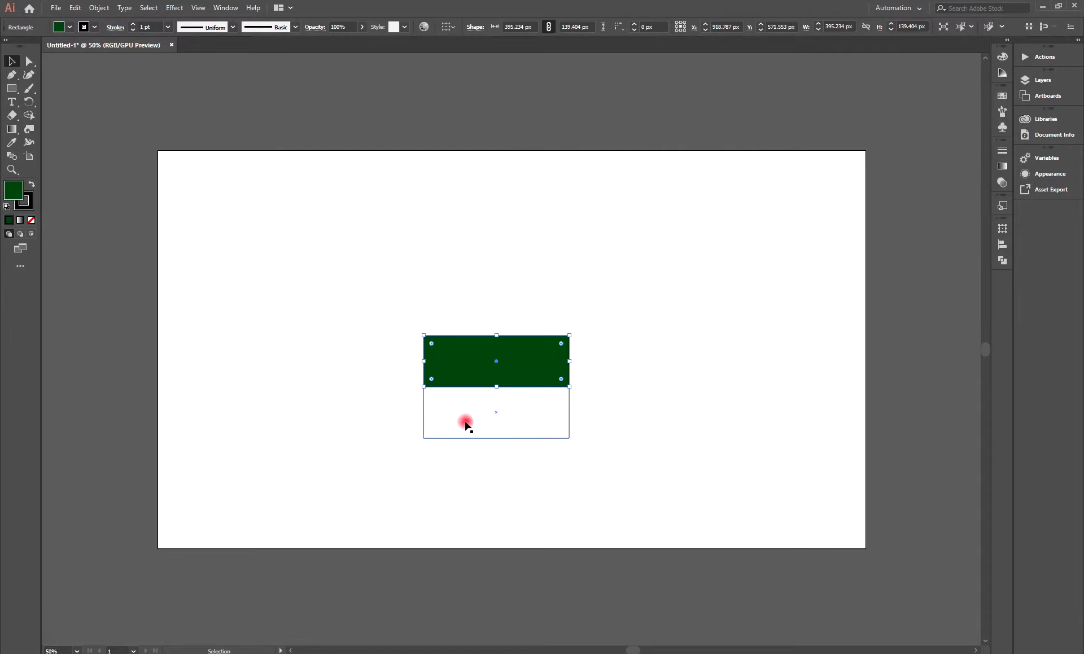
- Confirm white (ffffff) as the fill colour of the lower rectangle
left_click(456, 417)
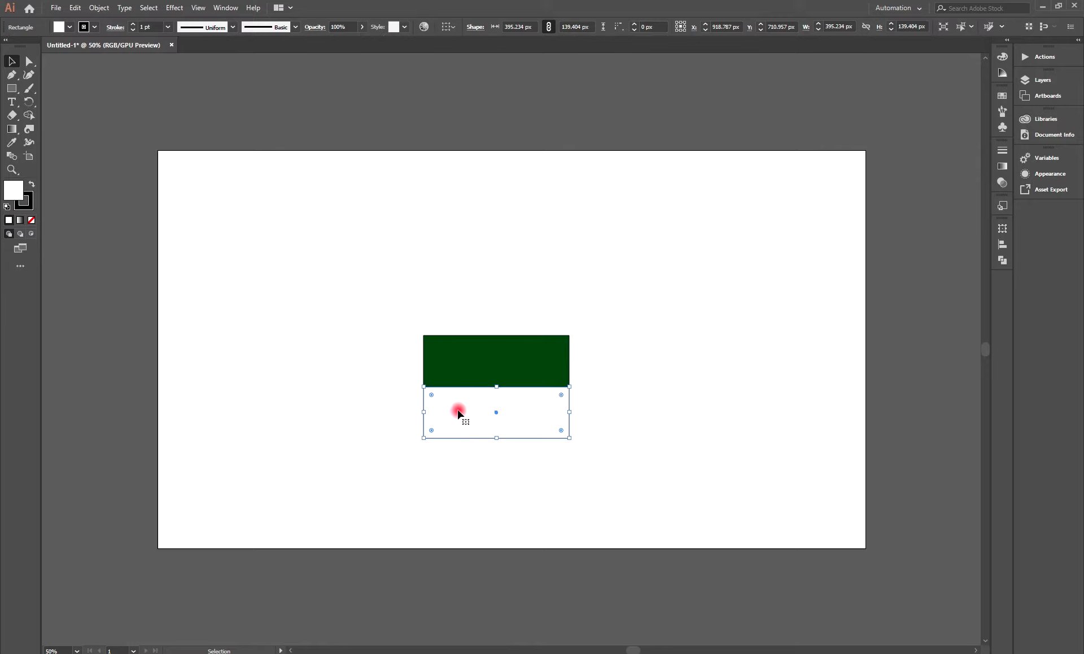
double_click(12, 193)
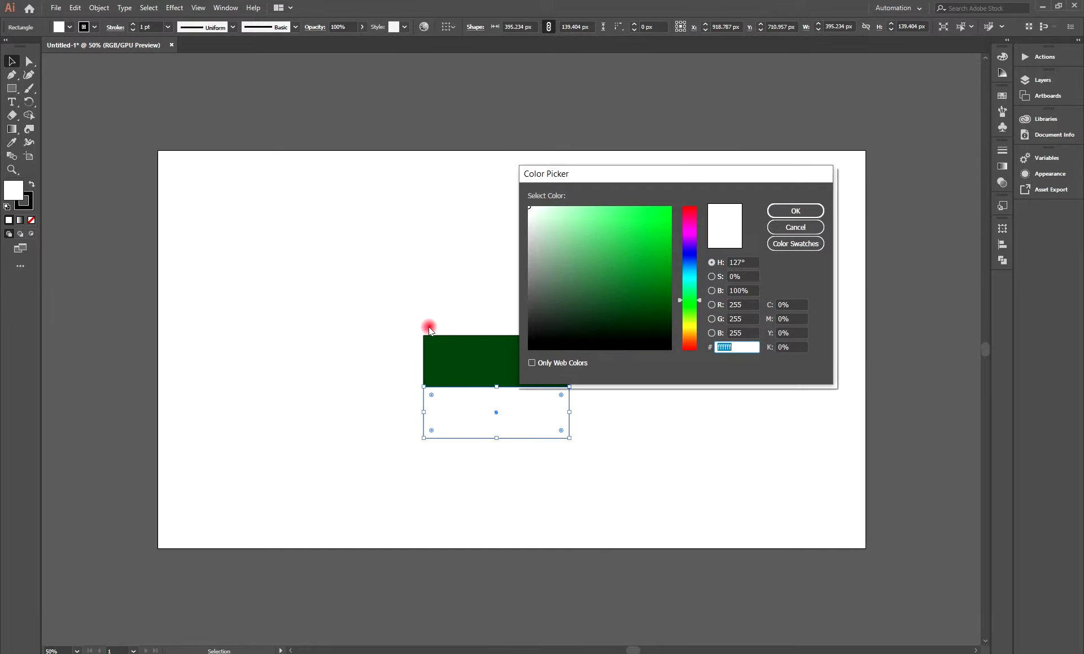
left_click(785, 212)
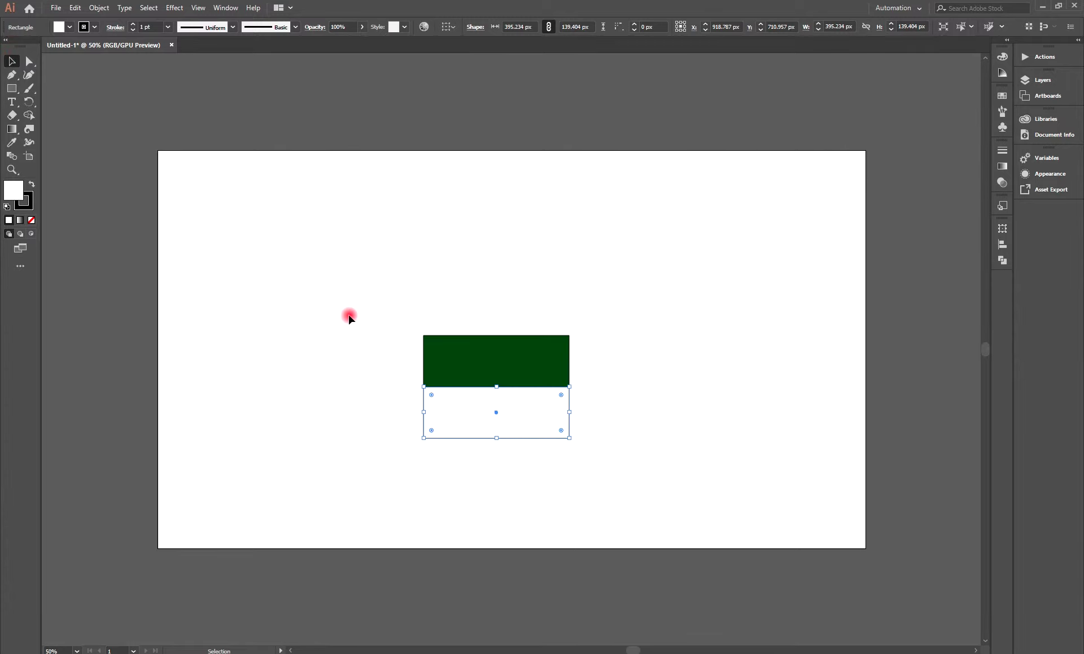
- Group the green and white rectangles together
left_click_drag(376, 293, 637, 510)
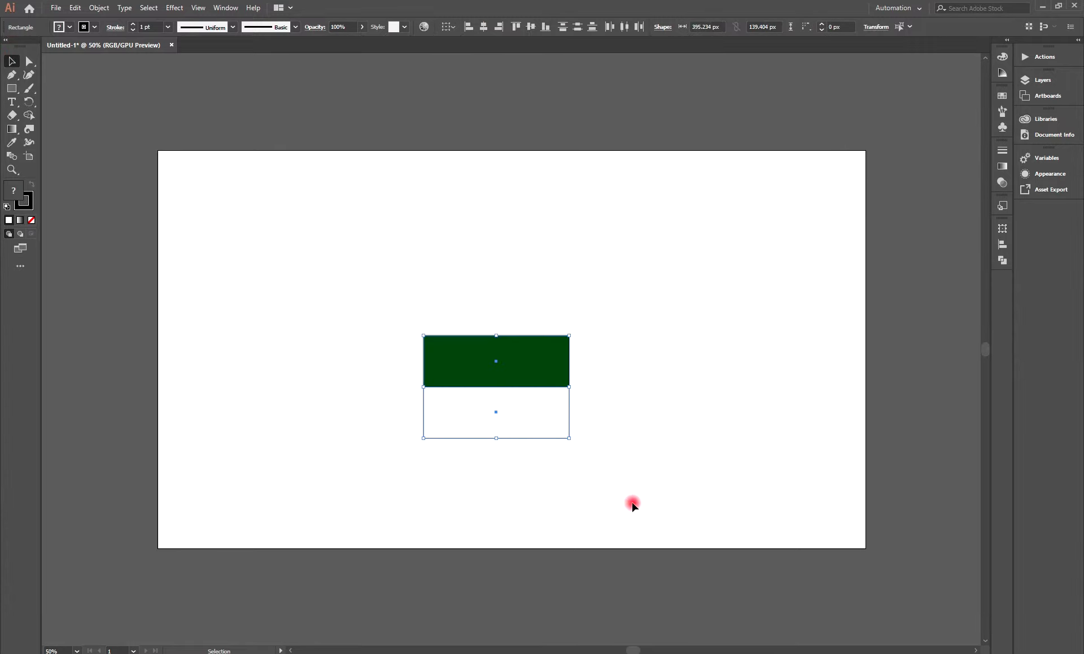
right_click(519, 357)
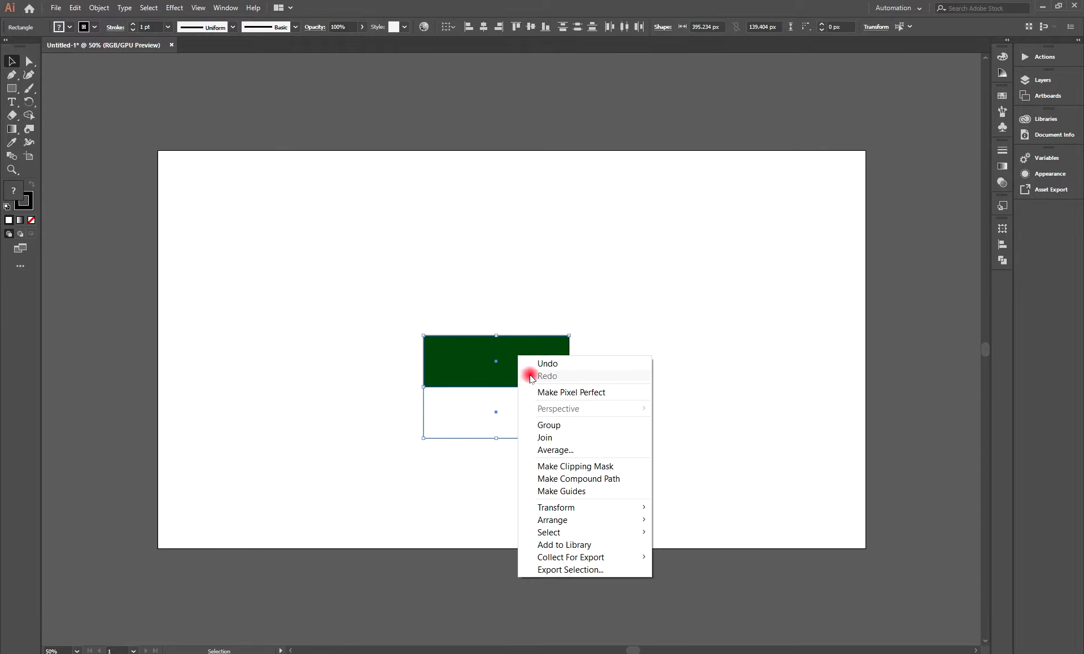
left_click(526, 424)
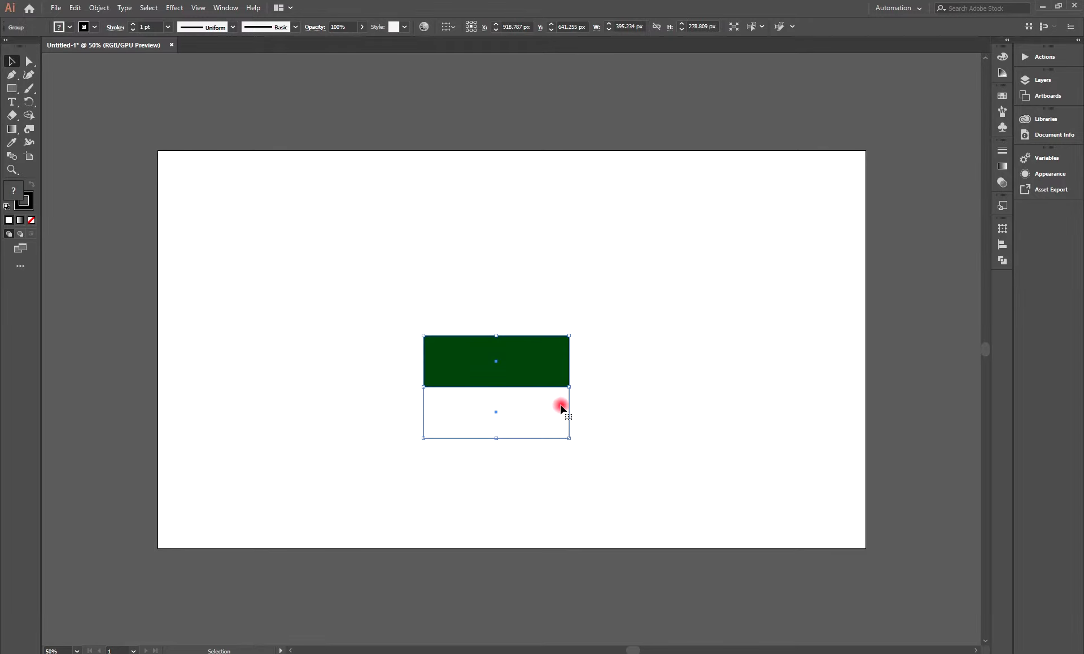
- Save the grouped rectangles as a dynamic movie-clip symbol named "Pakistani Flag" and delete the artwork from the artboard
left_click(1003, 127)
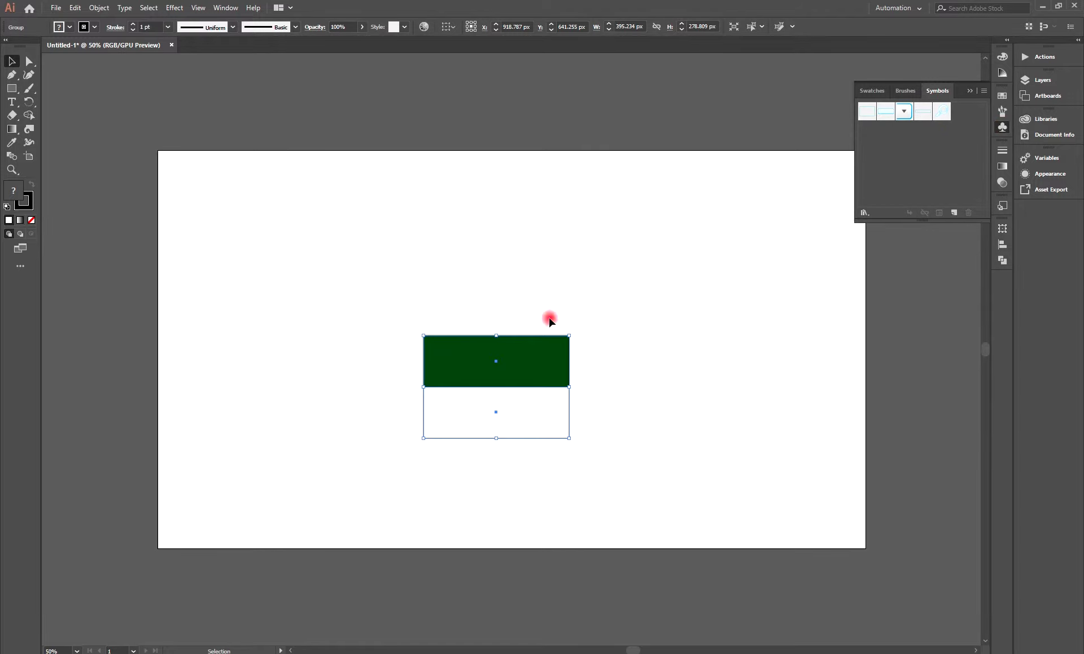
left_click_drag(475, 367, 877, 158)
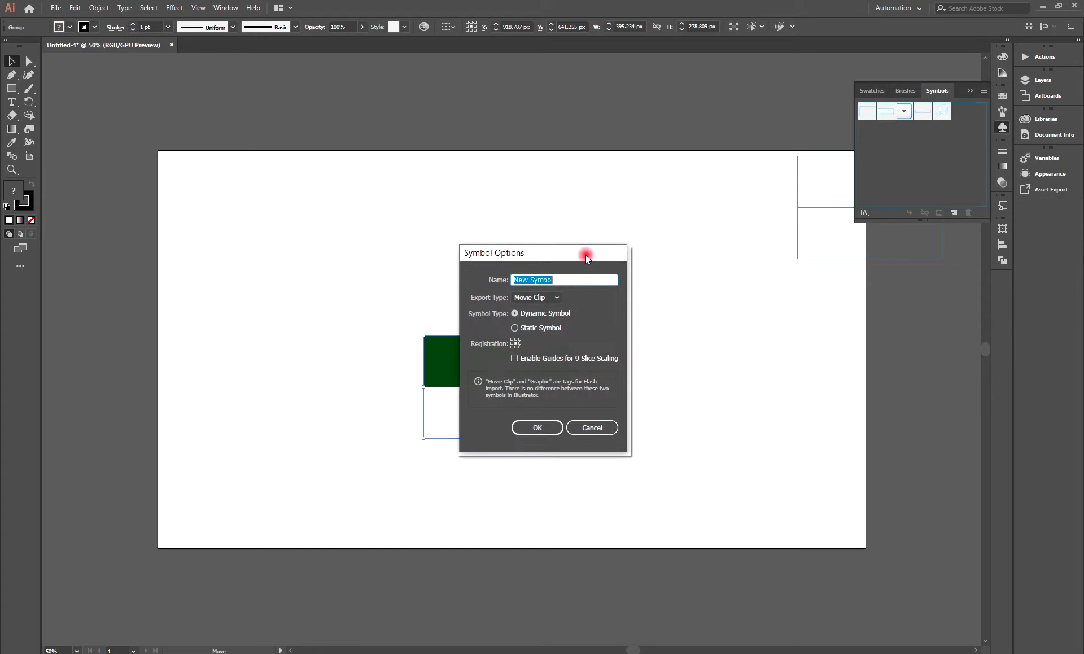
type("Pakistani")
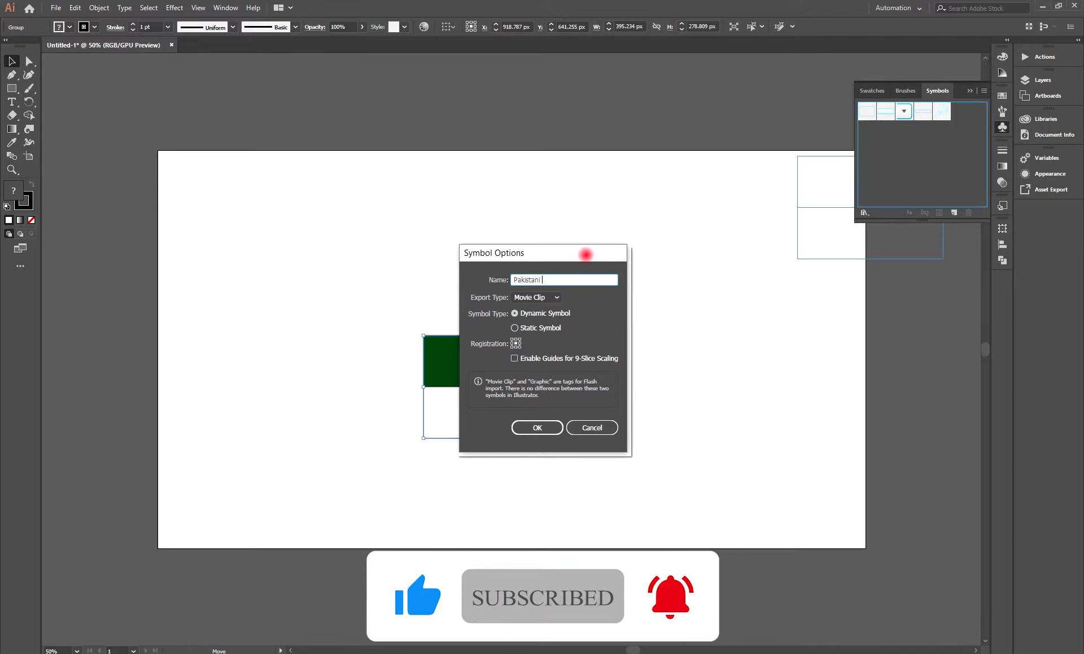
type("Flag")
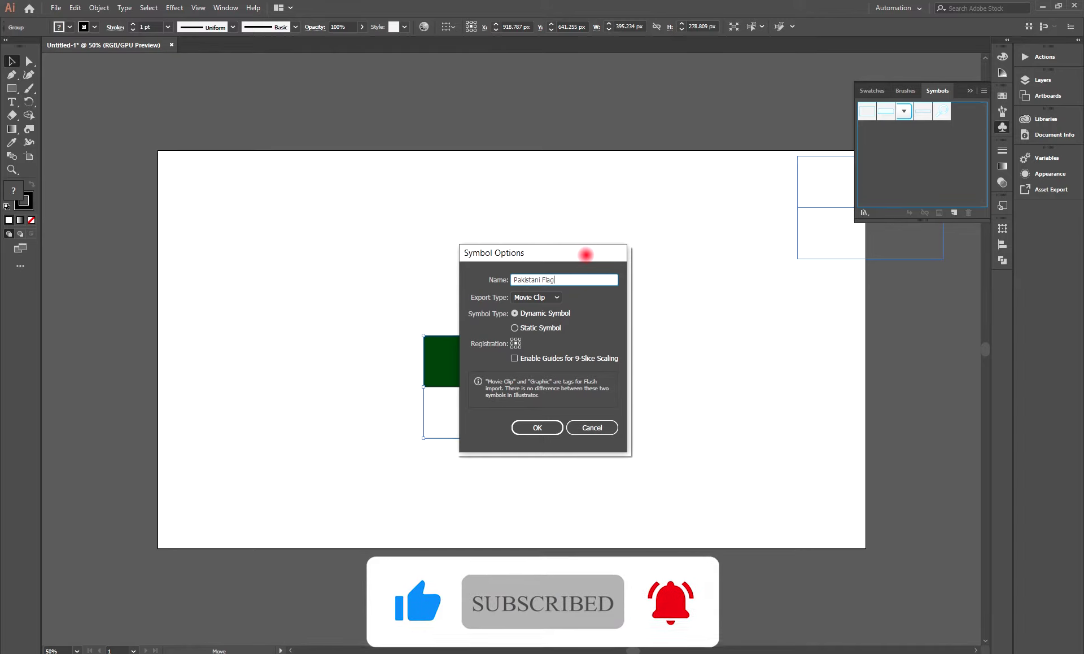
left_click(529, 427)
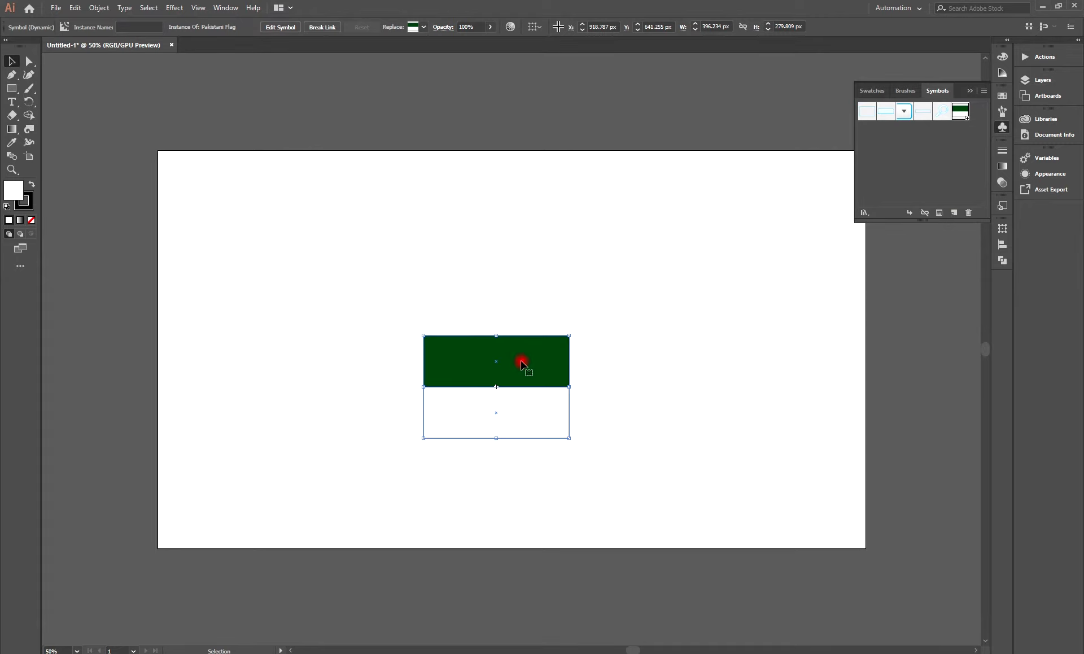
key("Delete")
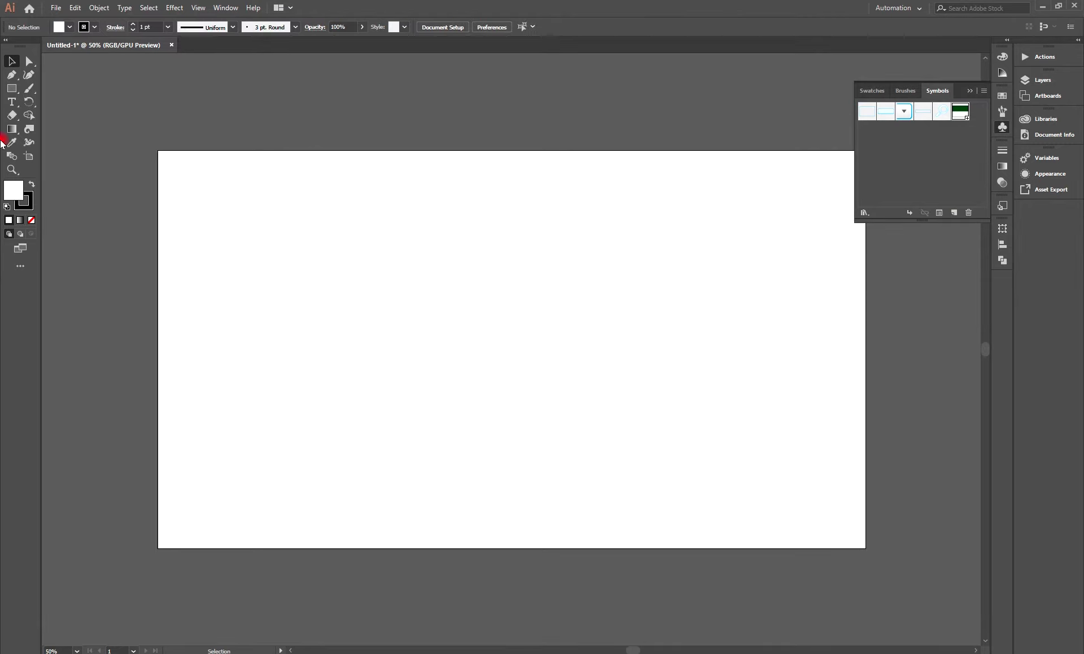
- With the Pen tool and a black 000000 fill, draw a wavy path from beyond the artboard's right edge to beyond its left edge
left_click(11, 75)
double_click(6, 192)
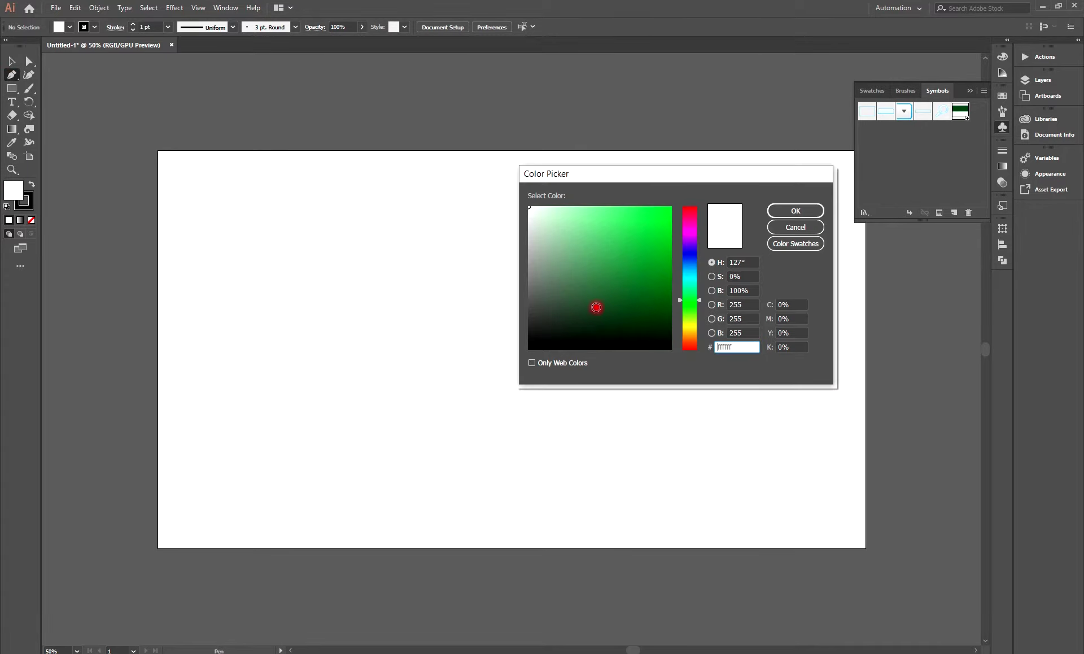
left_click(537, 332)
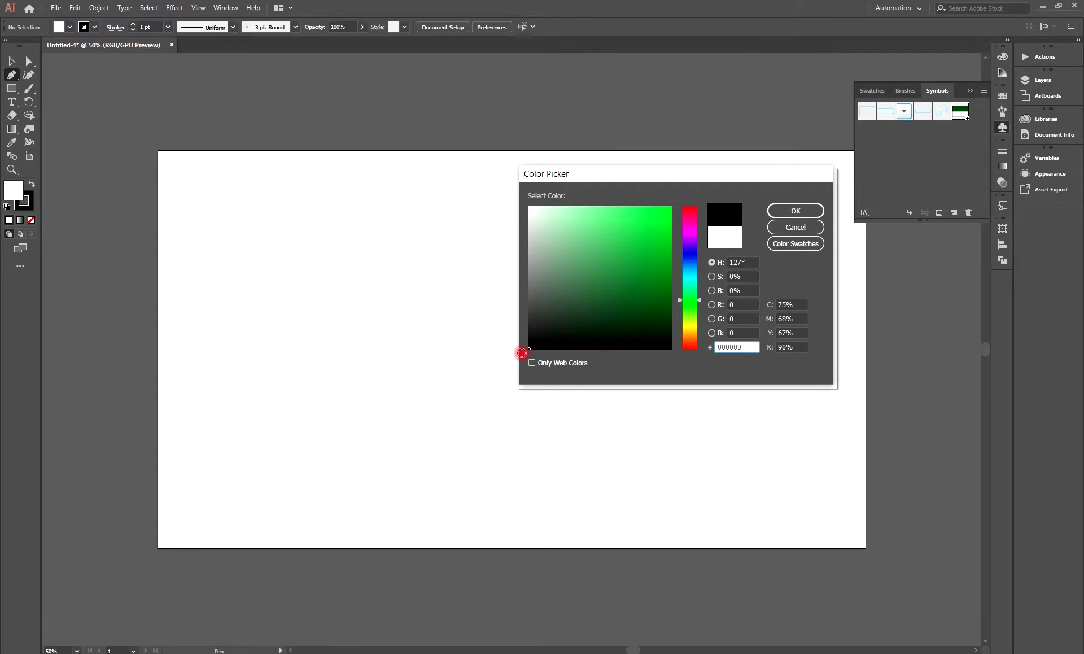
left_click(795, 211)
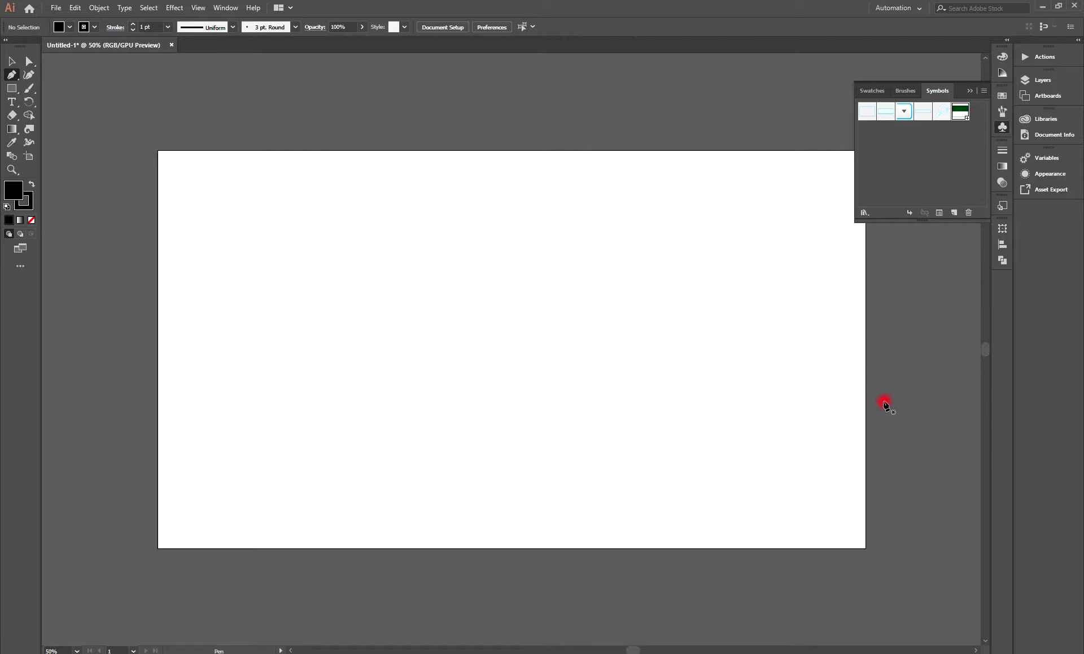
left_click(884, 402)
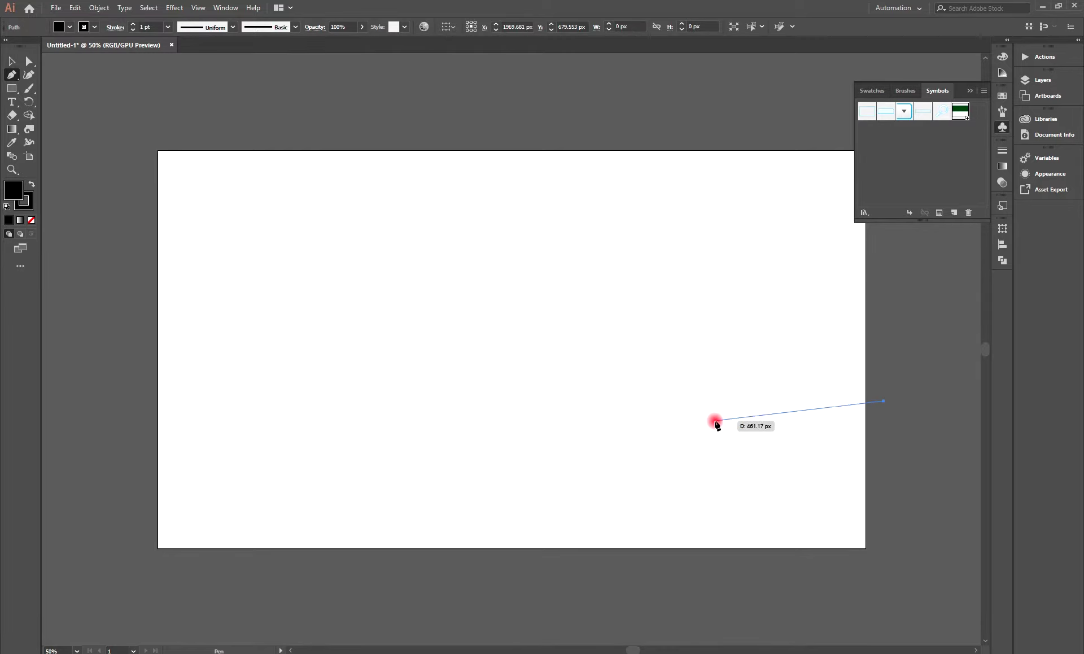
left_click_drag(681, 410, 712, 549)
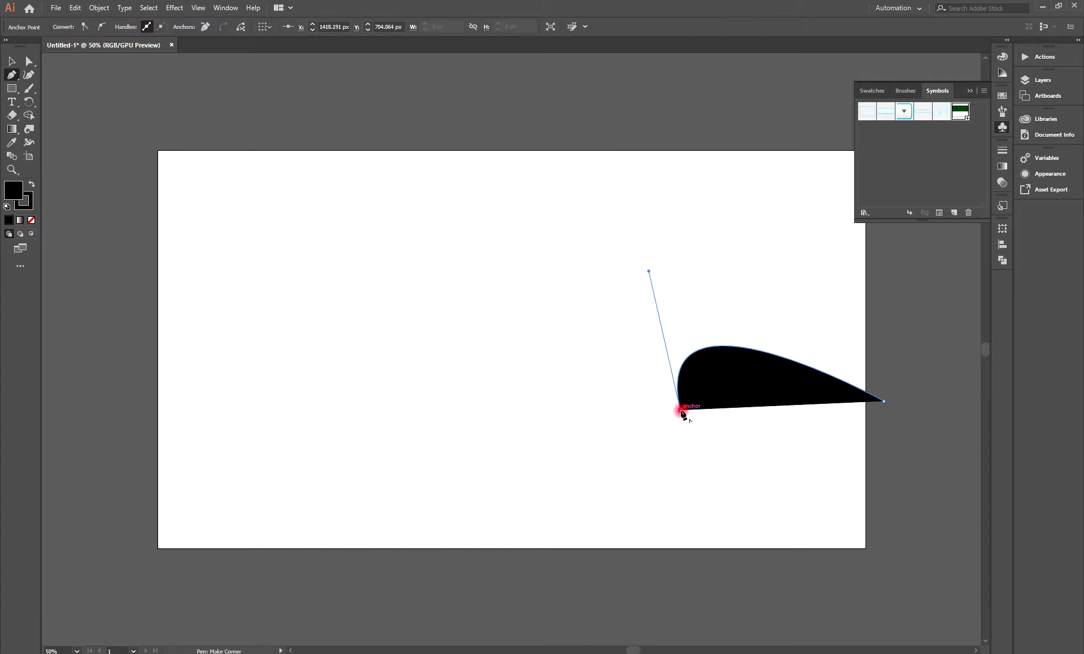
left_click_drag(681, 411, 680, 429)
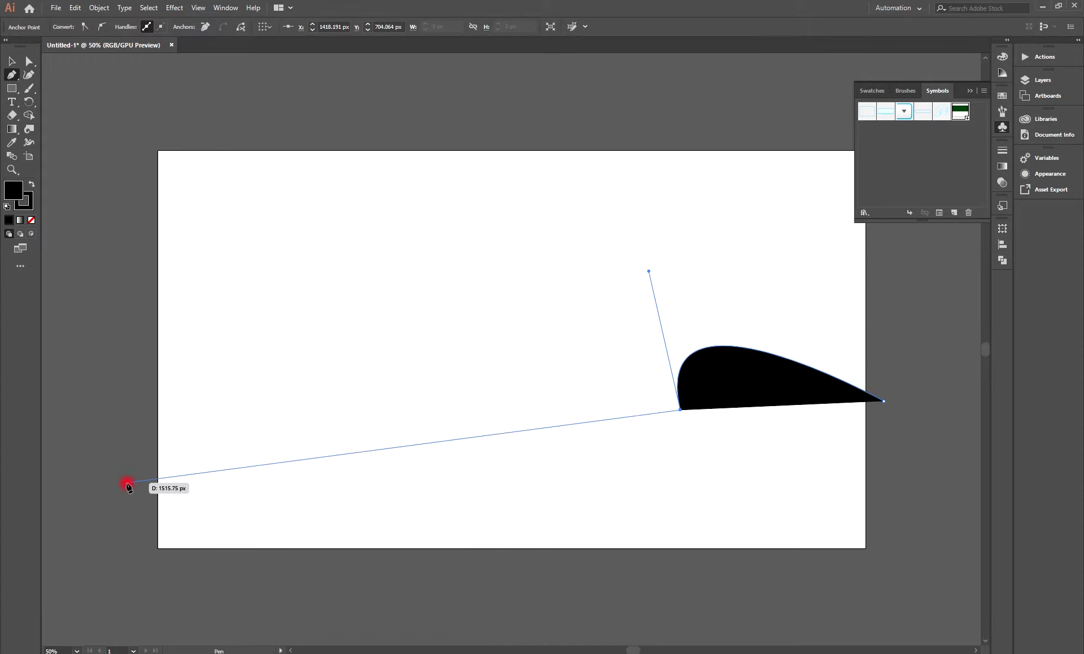
left_click_drag(146, 489, 121, 516)
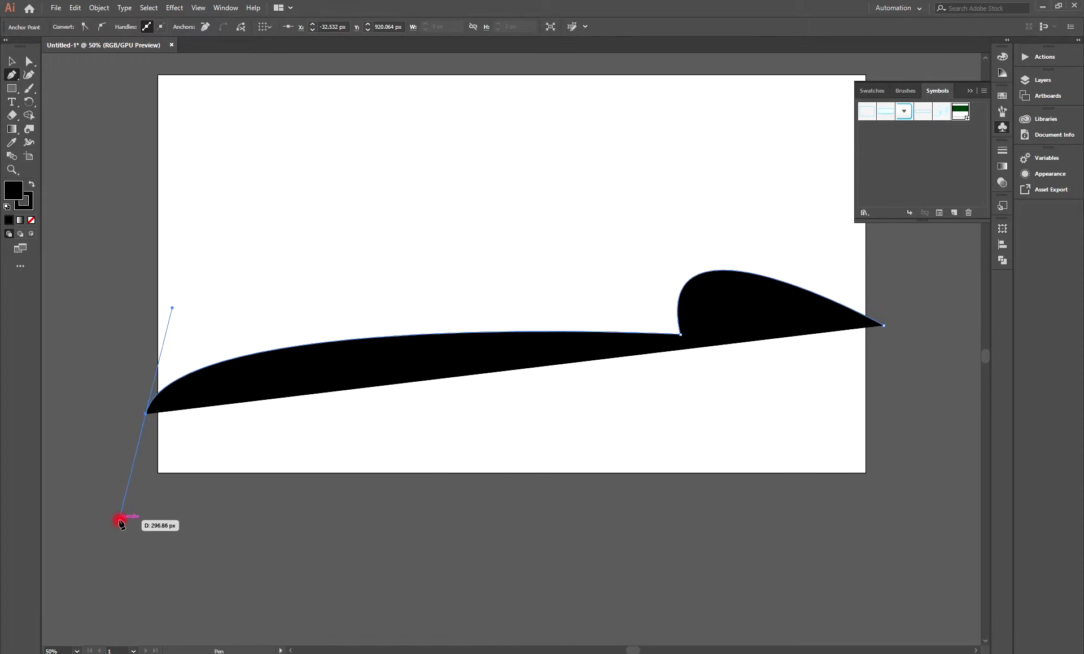
key("ctrl+z")
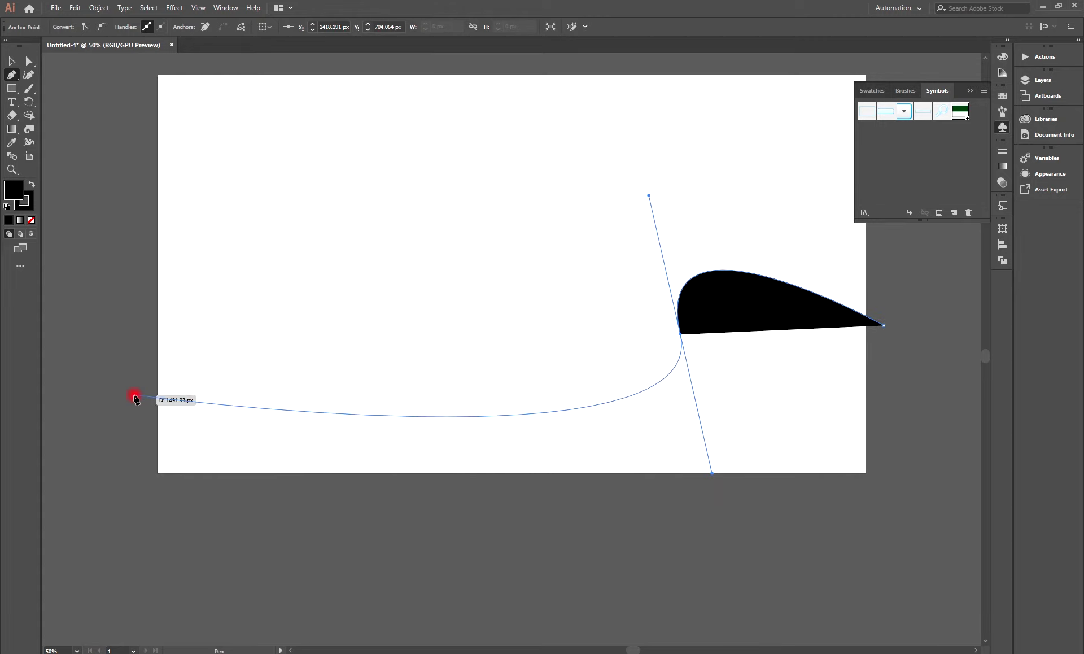
left_click_drag(136, 405, 129, 502)
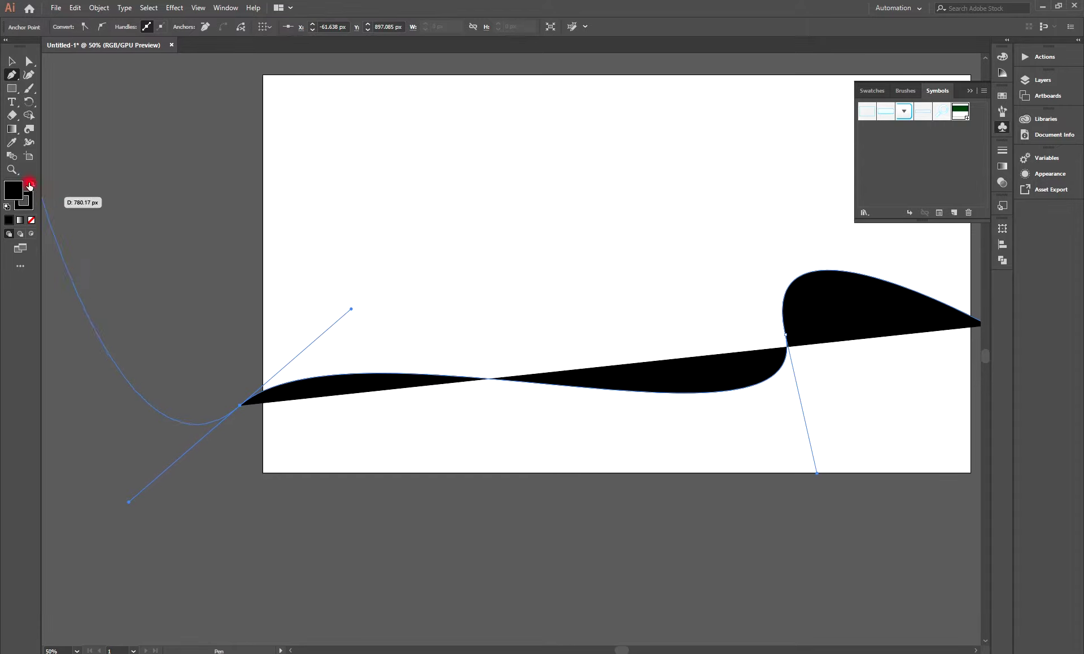
- Remove the fill from the wavy path and activate Direct Selection to edit its anchor points
left_click(31, 220)
key("v")
left_click(363, 375)
key("ctrl+0")
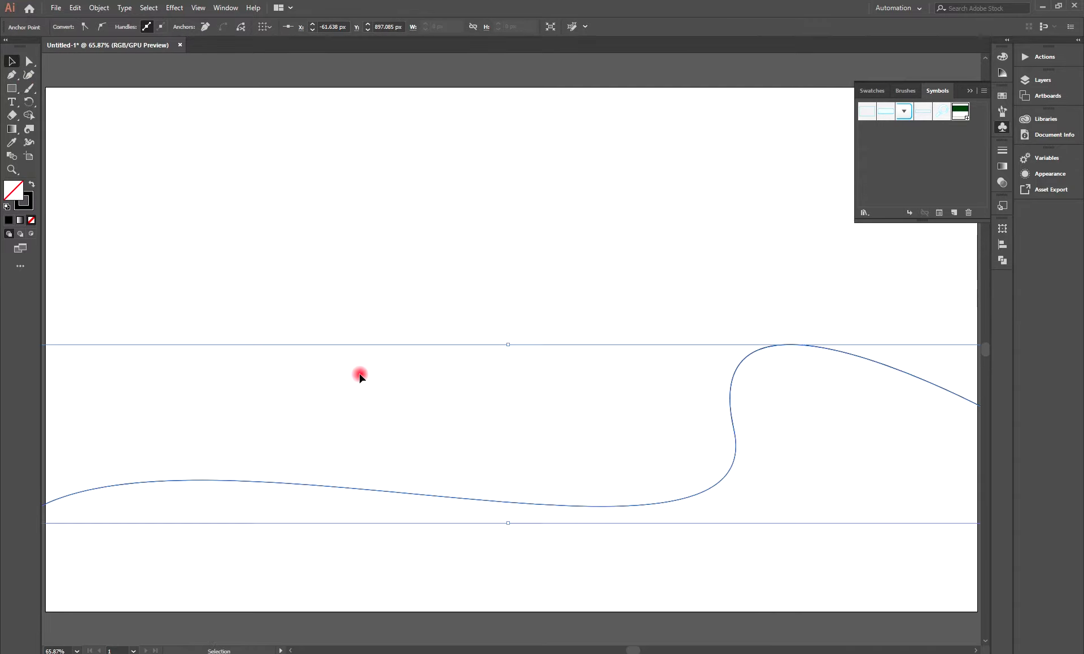
key("a")
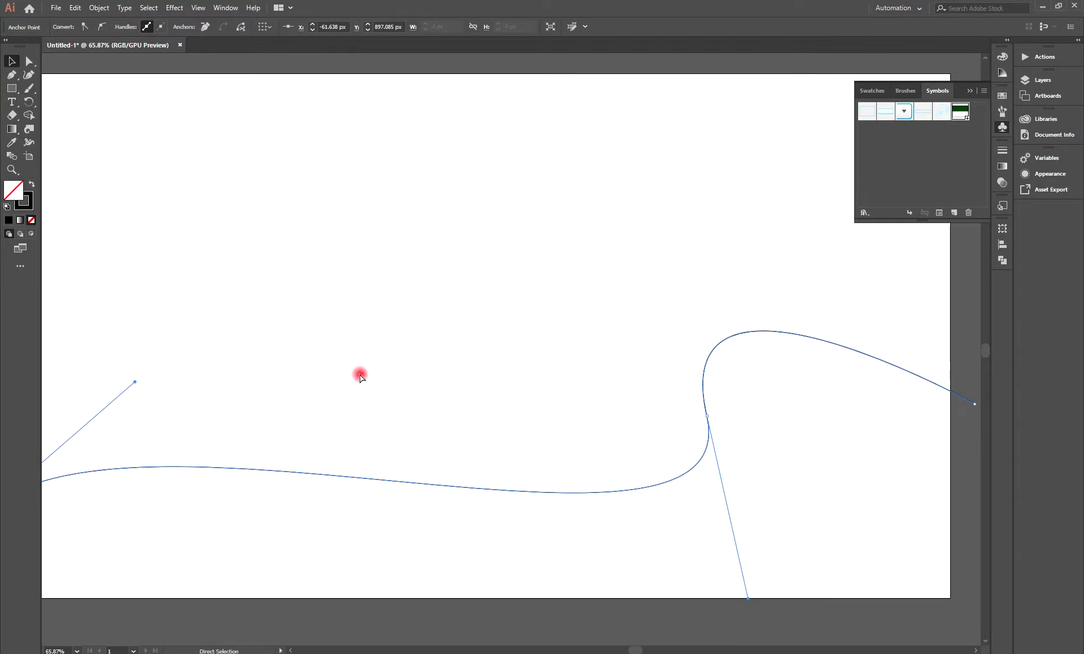
- Select the whole wavy path and start the 3D Extrude & Bevel effect on it
key("ctrl+minus")
key("v")
left_click_drag(589, 648, 632, 648)
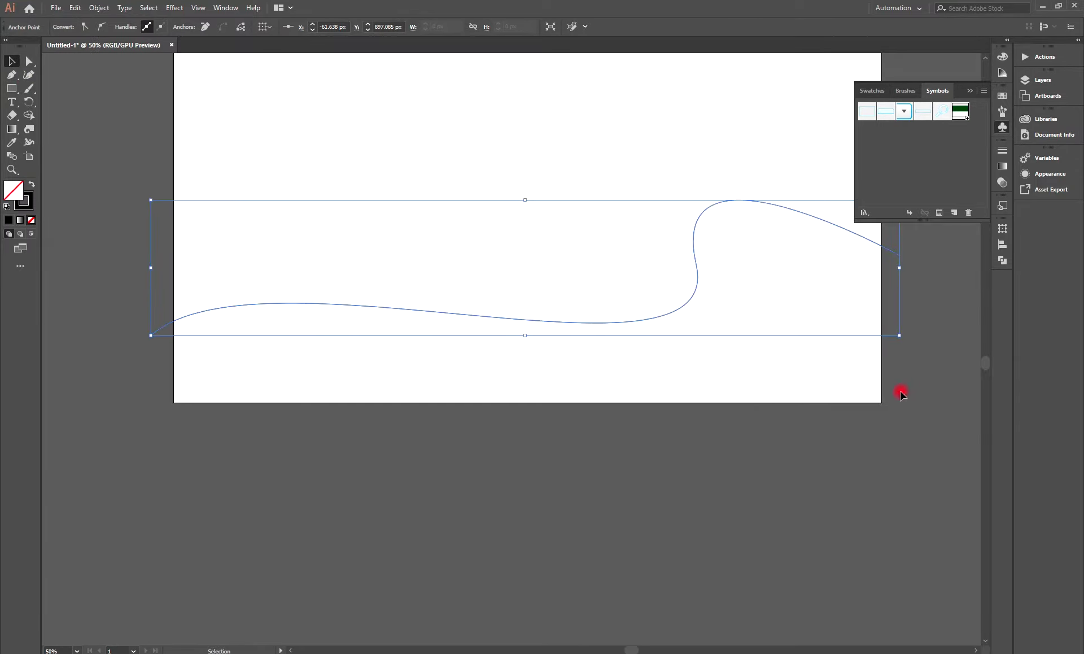
mouse_move(986, 363)
left_mouse_down()
mouse_move(990, 339)
mouse_move(986, 347)
left_mouse_up()
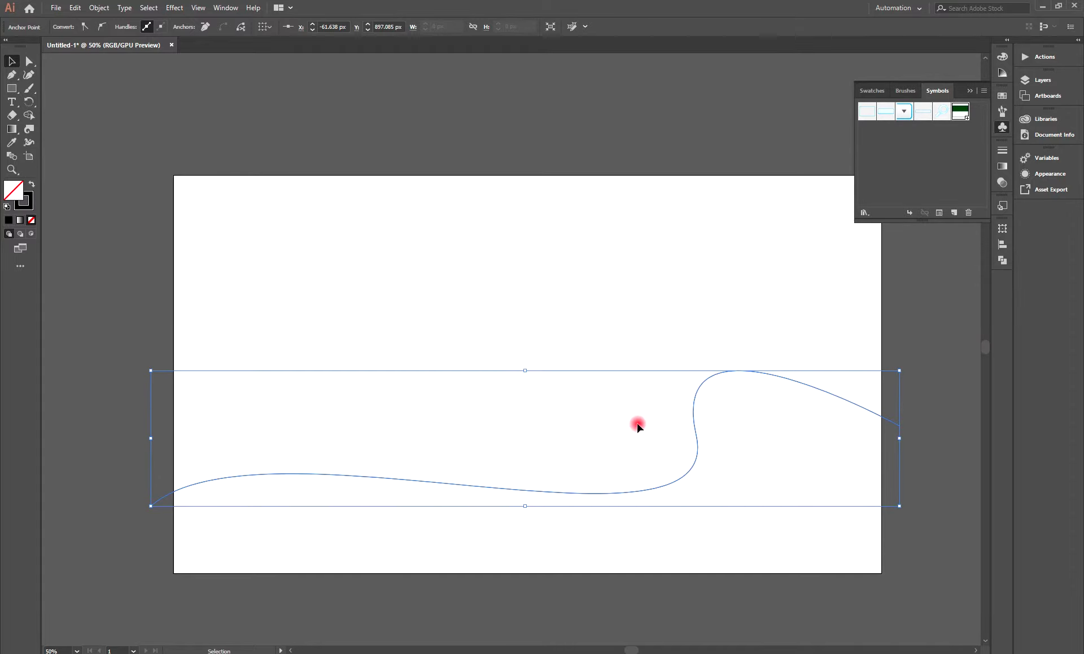
left_click(175, 8)
mouse_move(316, 88)
left_click(382, 85)
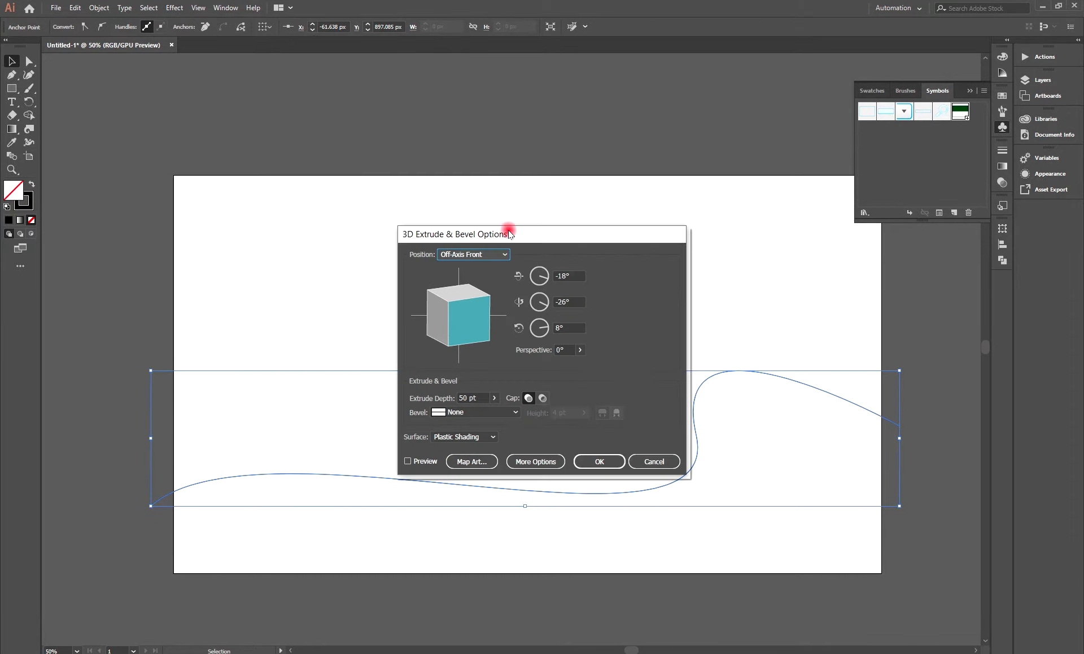
- Set the wavy path's extrude depth to 384 pt and turn the cap off for a hollow appearance
left_click_drag(510, 235, 381, 103)
left_click(323, 282)
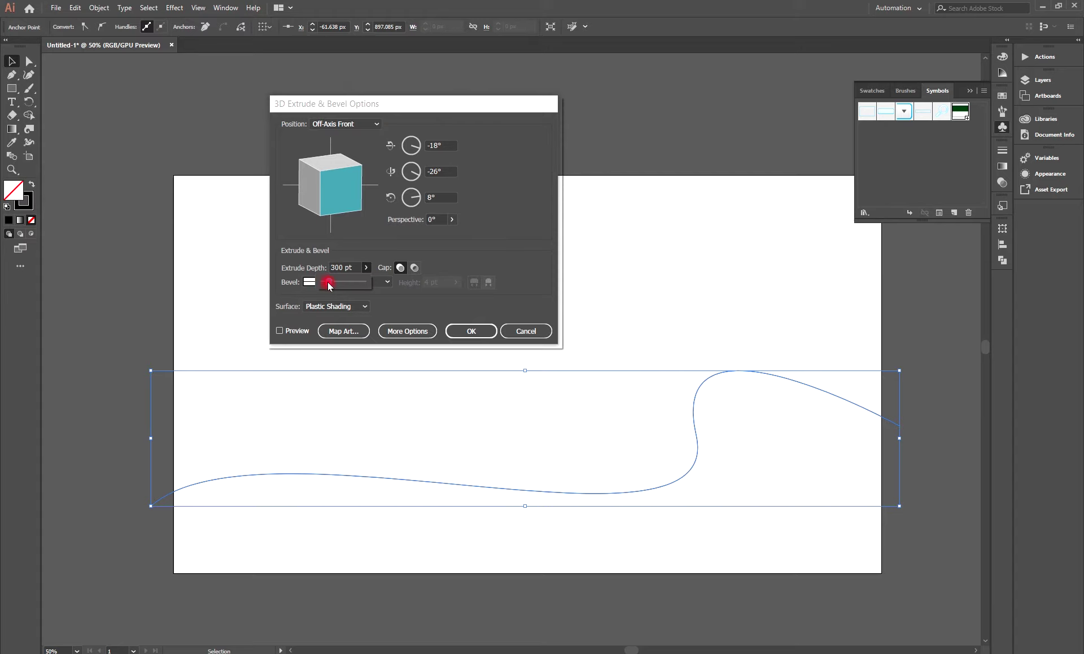
left_click_drag(333, 285, 330, 285)
left_click_drag(316, 206, 311, 191)
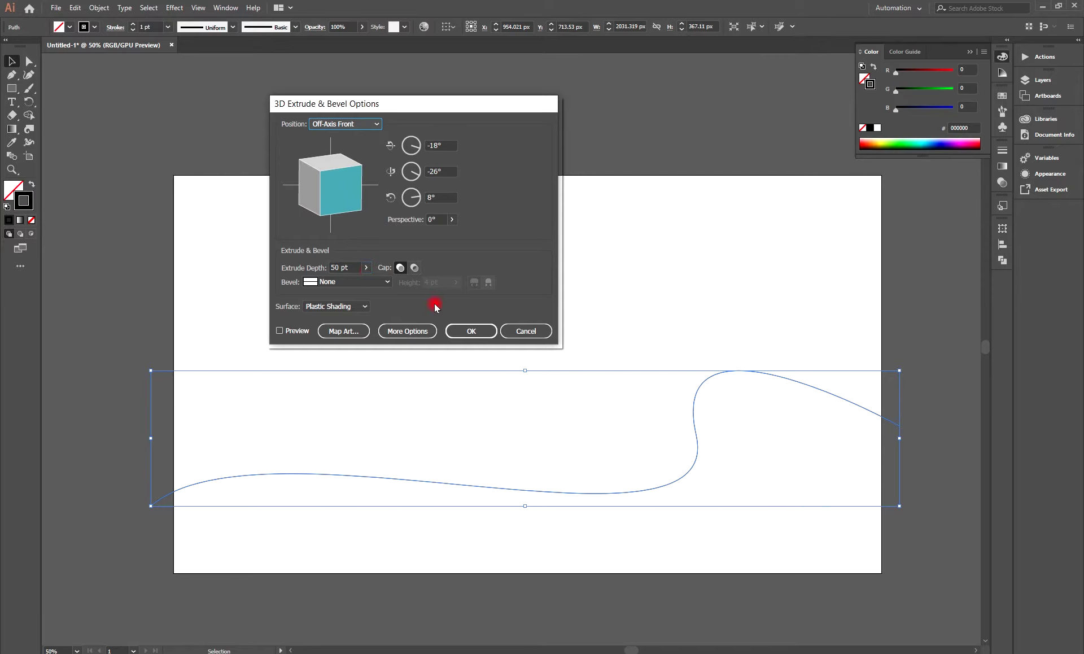
left_click(366, 267)
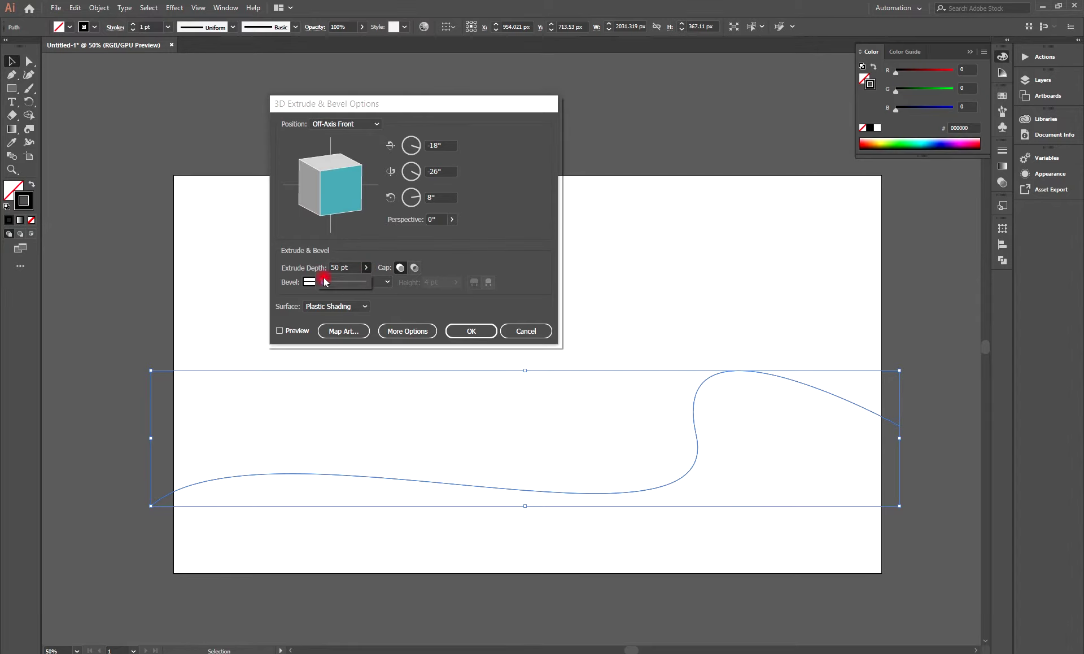
left_click_drag(333, 285, 329, 285)
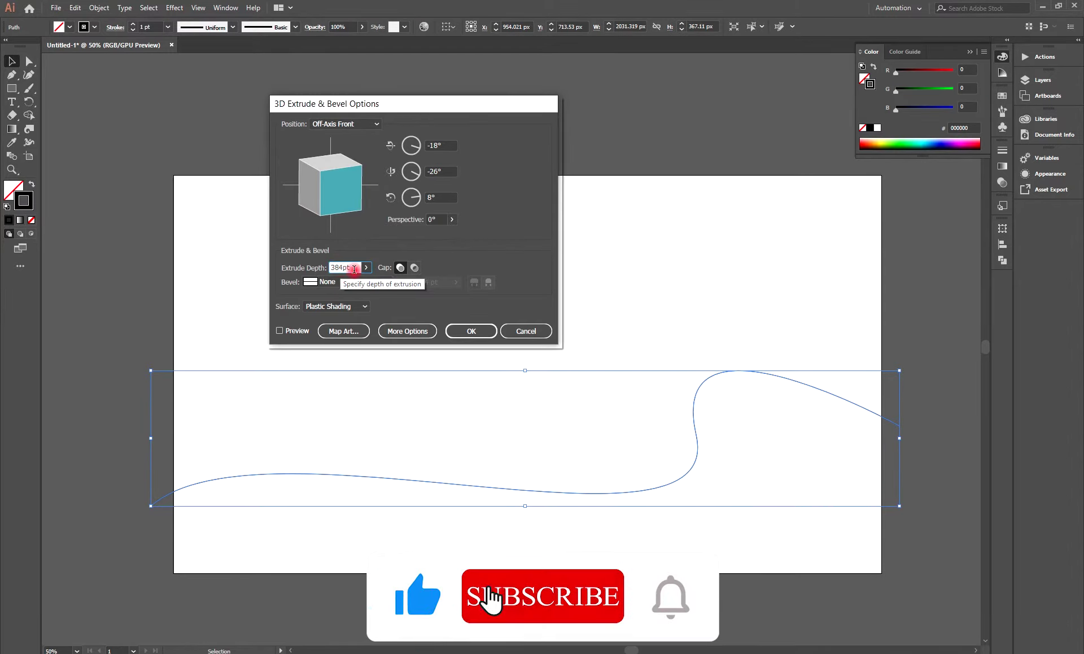
left_click(415, 267)
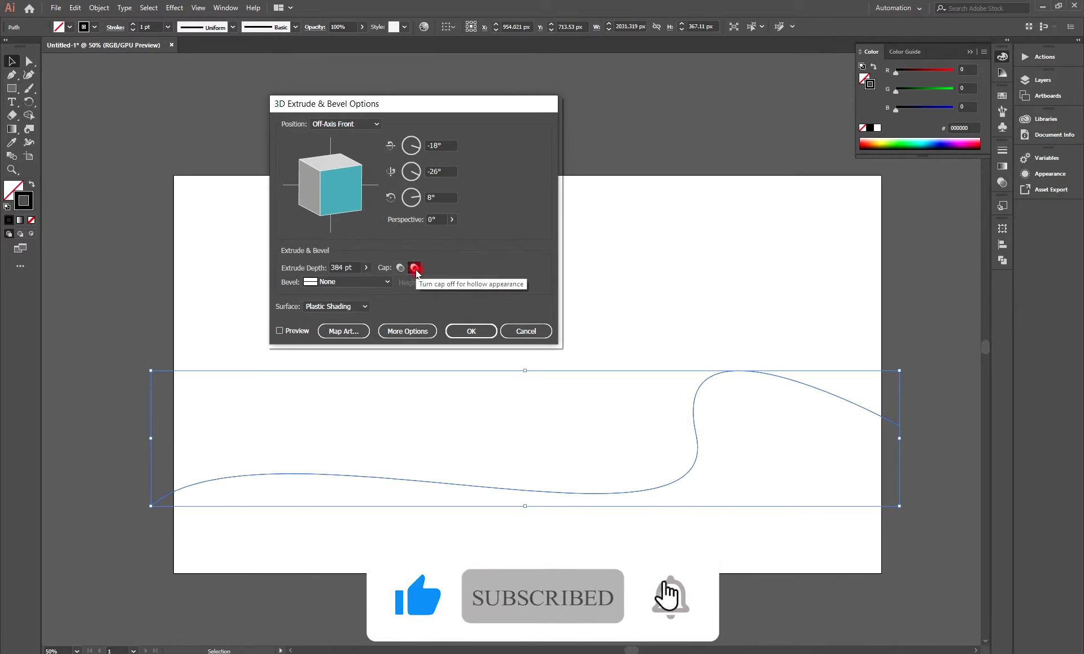
- Set the extrusion's rotation to 11° around X, 13° around Y and 1° around Z, with the preview enabled
left_click(401, 218)
left_click_drag(339, 181, 302, 186)
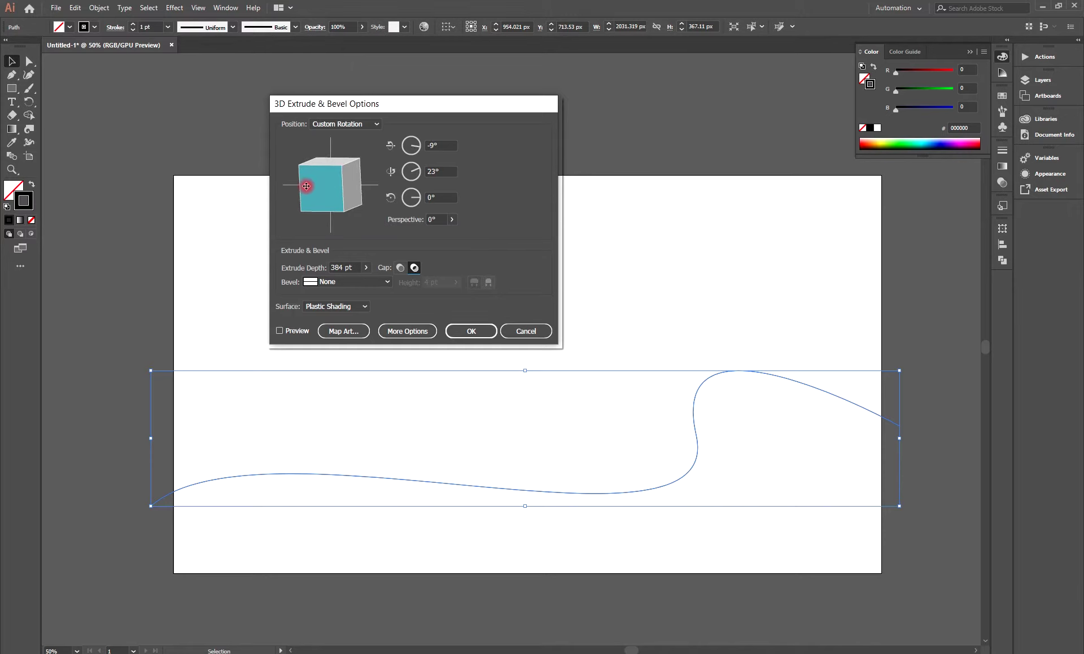
left_click(411, 145)
type("11")
key("Tab")
type("13")
key("Tab")
type("1")
key("Tab")
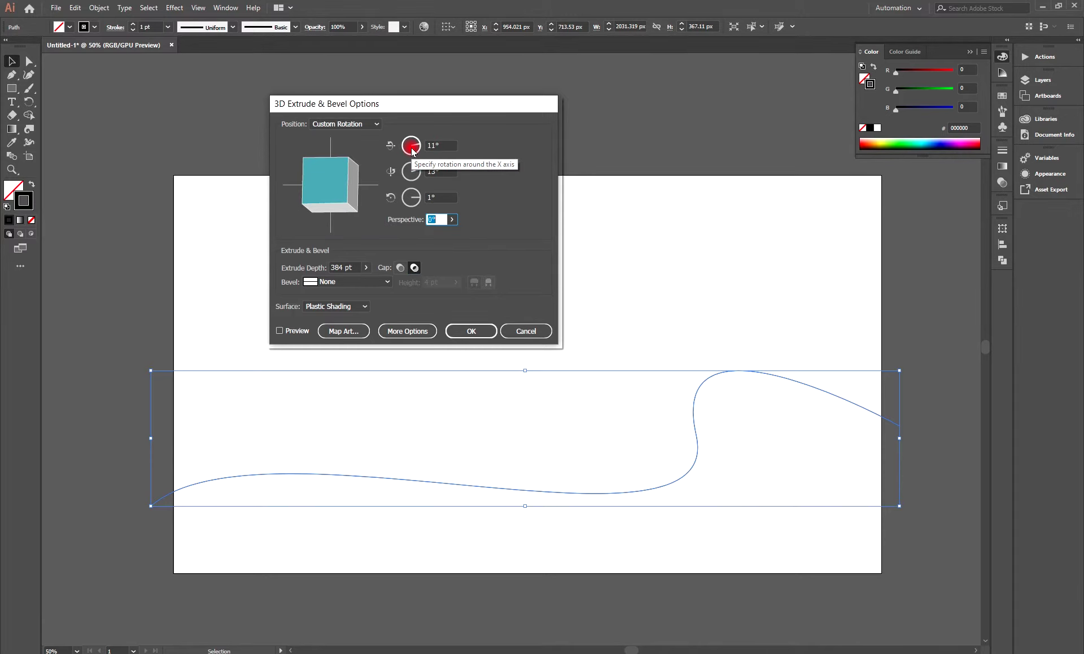
left_click(280, 330)
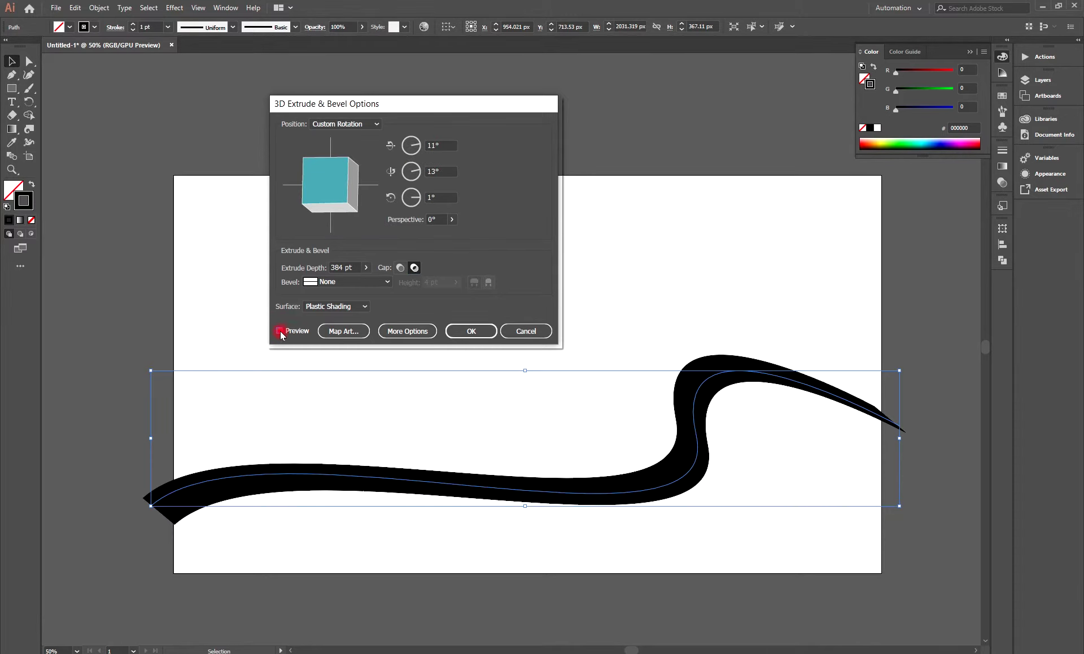
- Map the Pakistani Flag symbol onto surface 1, scaled to fit with Invisible Geometry enabled, and apply the 3D effect
left_click(344, 331)
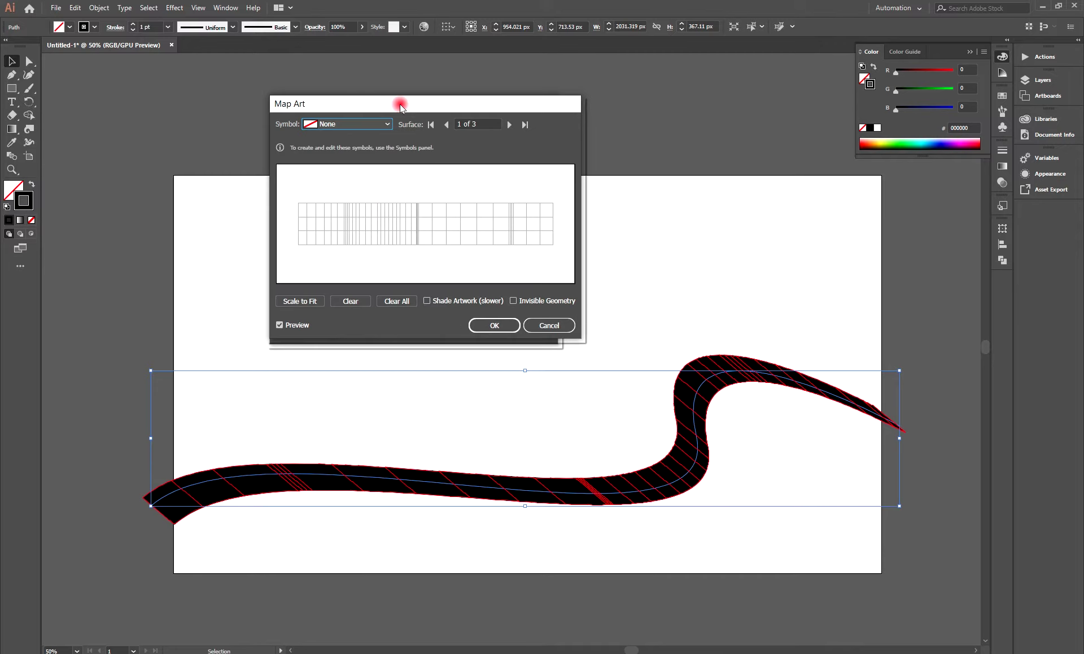
left_click(390, 125)
left_click(356, 215)
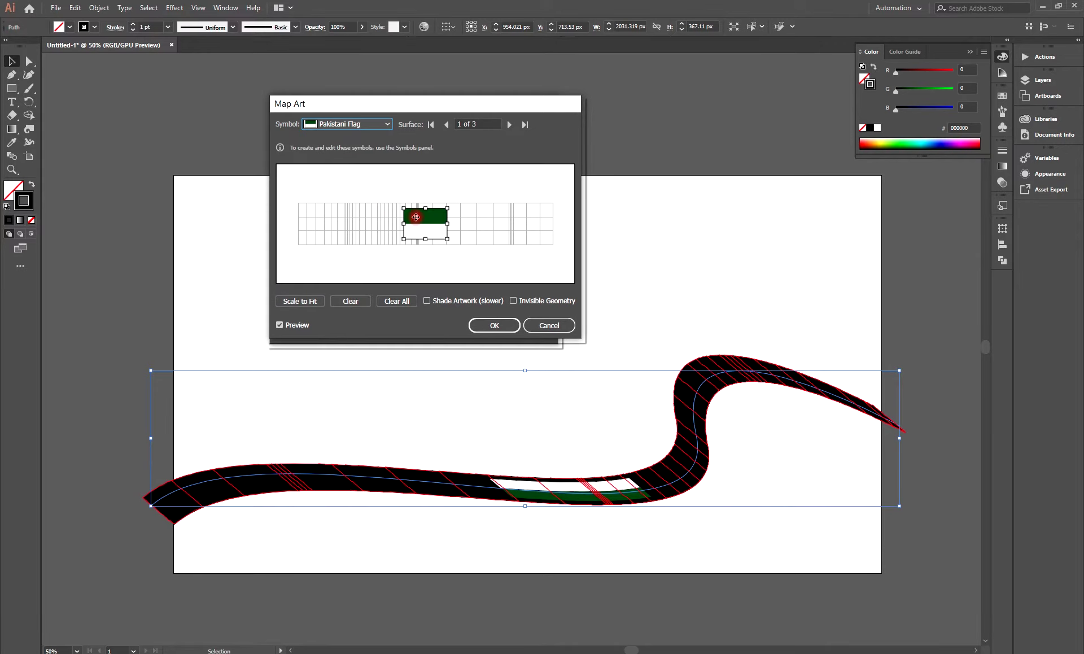
left_click(311, 302)
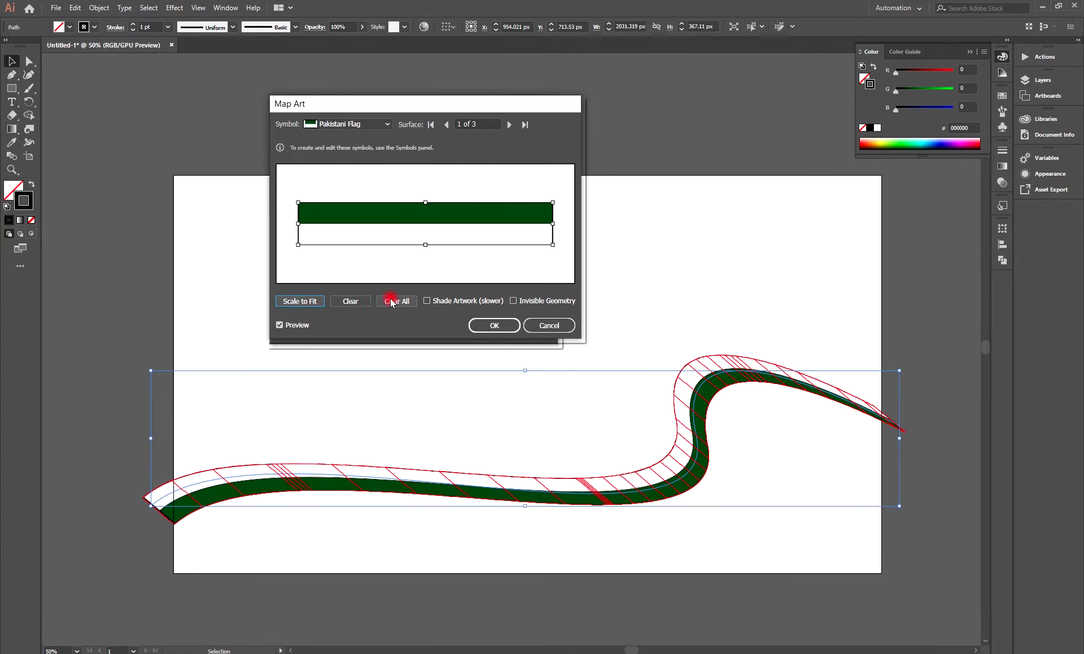
left_click(513, 300)
left_click(494, 325)
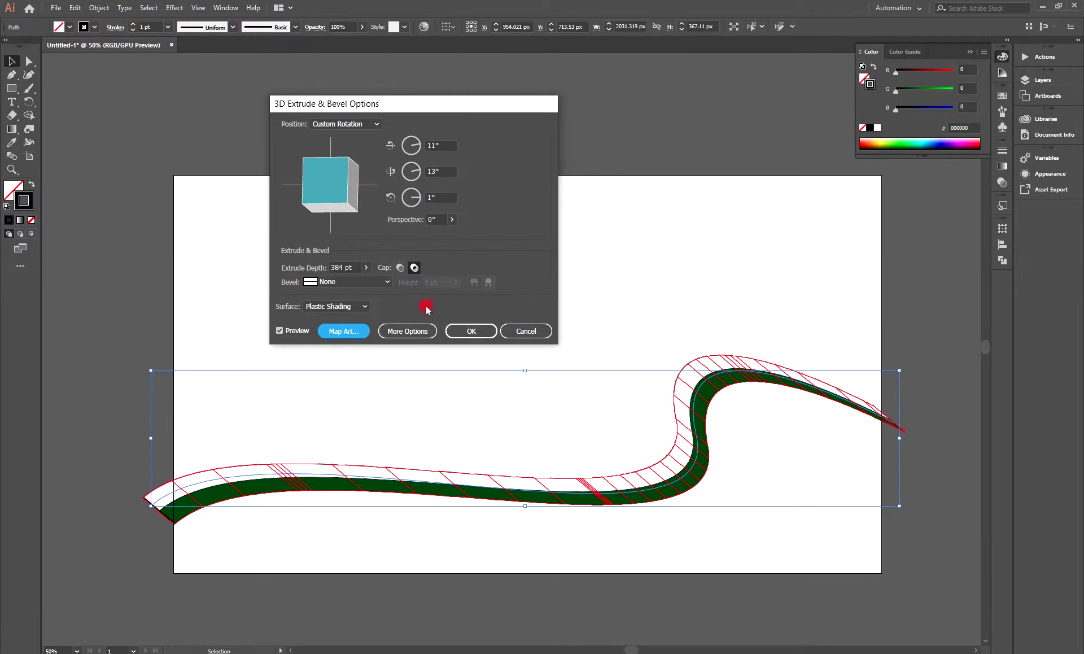
left_click(477, 328)
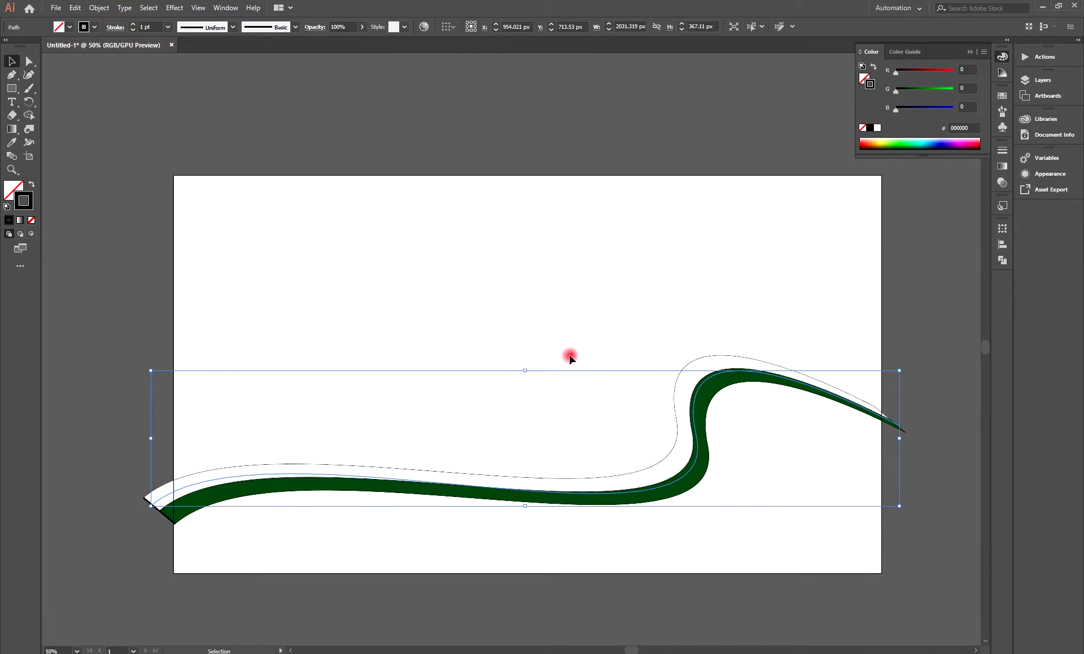
- Draw a 1920 × 1080 px rectangle covering the artboard and give it a black fill with no stroke
left_click(12, 89)
key("ctrl+shift+a")
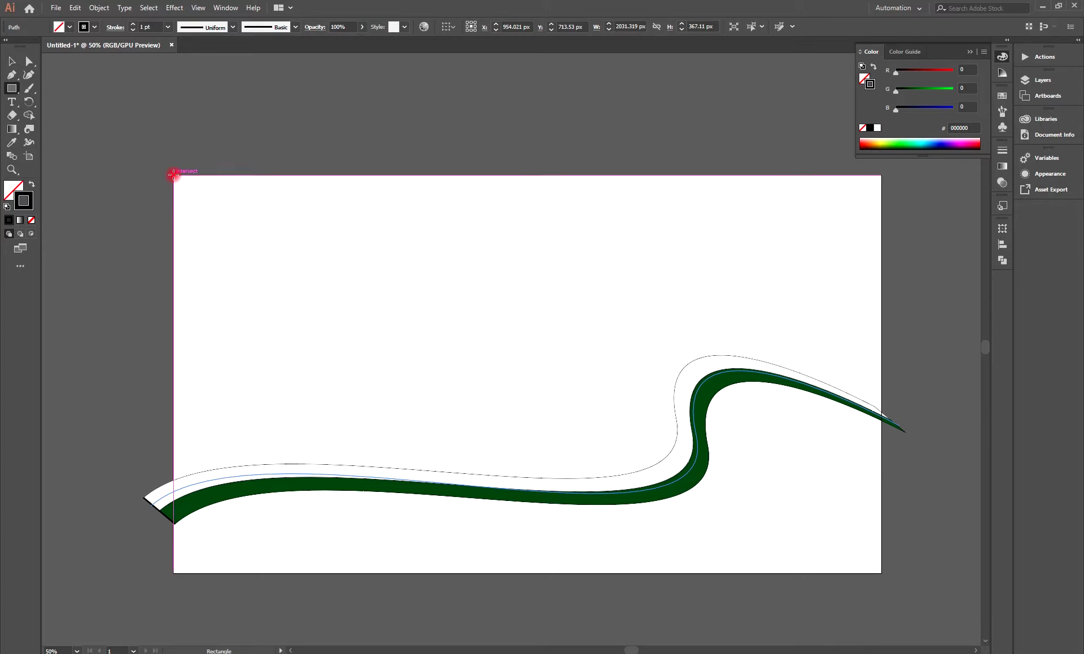
mouse_move(174, 176)
left_mouse_down()
mouse_move(800, 560)
mouse_move(881, 573)
left_mouse_up()
left_click(31, 184)
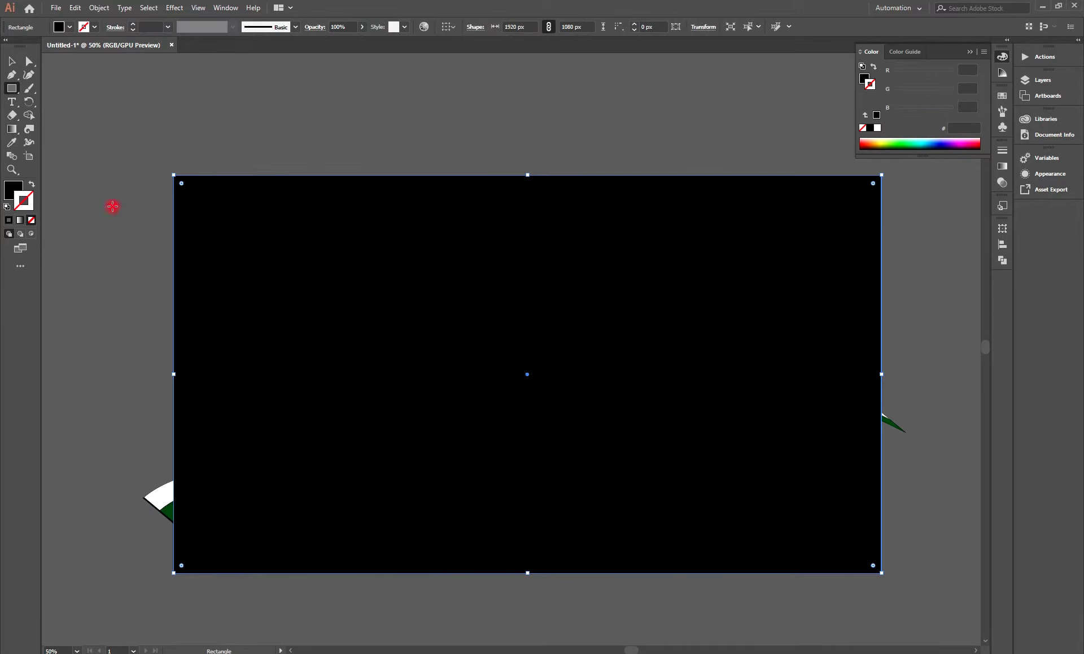
- Send the black rectangle to the back, behind the flag ribbon
right_click(341, 336)
mouse_move(452, 511)
left_click(501, 511)
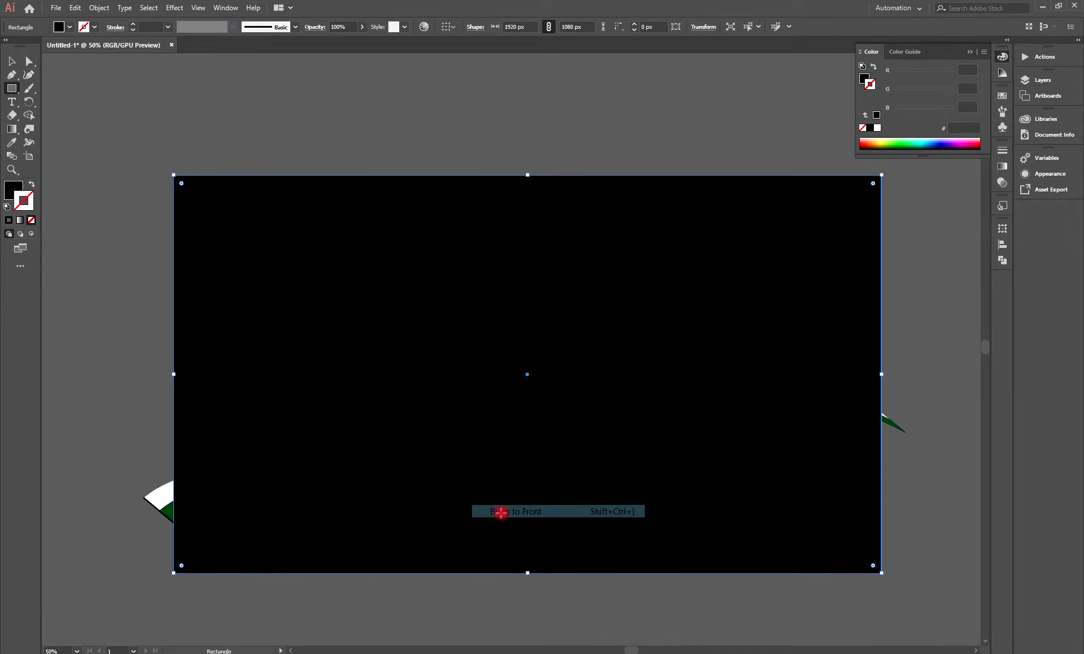
right_click(410, 357)
mouse_move(452, 534)
left_click(565, 571)
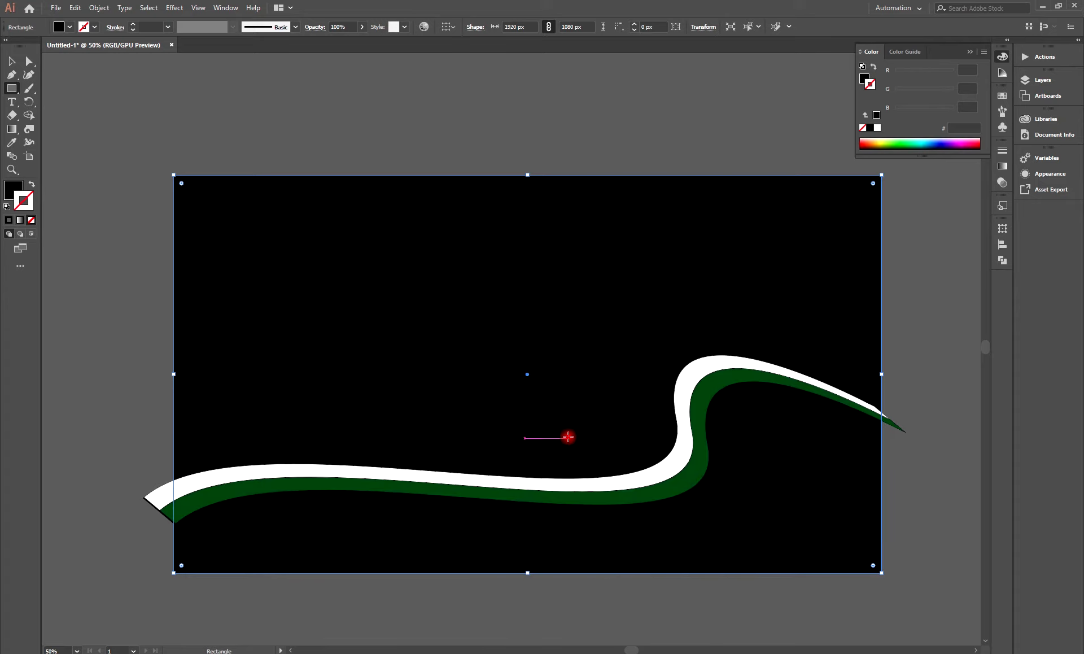
- Lock the black background rectangle inside Layer 1
left_click(1043, 79)
left_click(914, 92)
left_click(898, 115)
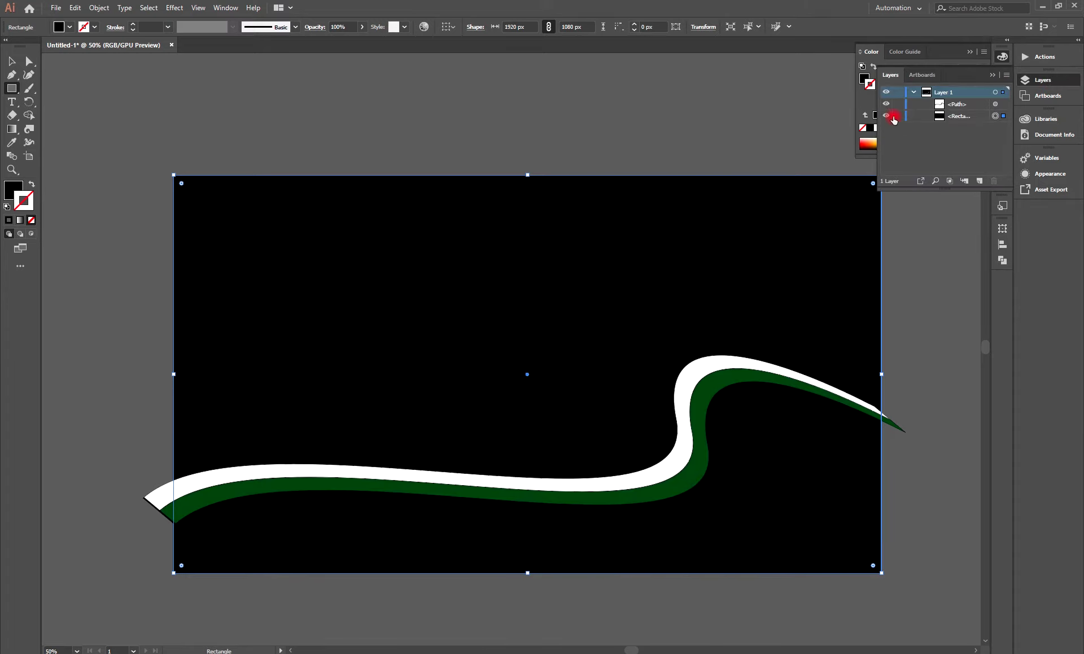
left_click(992, 75)
left_click(970, 51)
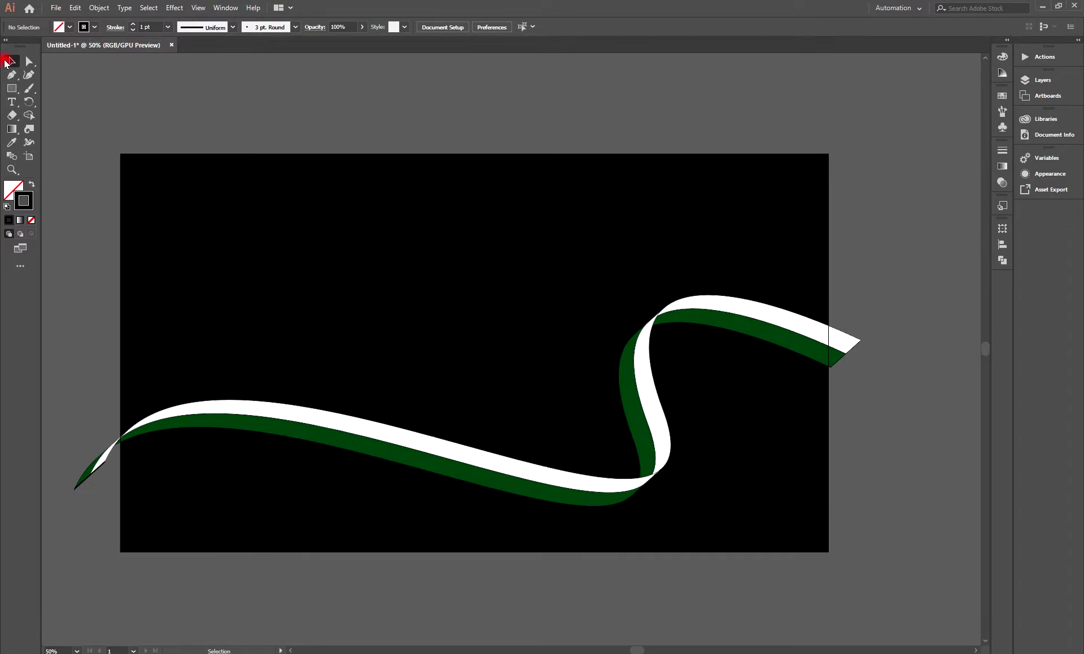
- Expand the appearance of the flag ribbon
left_click(389, 444)
left_click(109, 8)
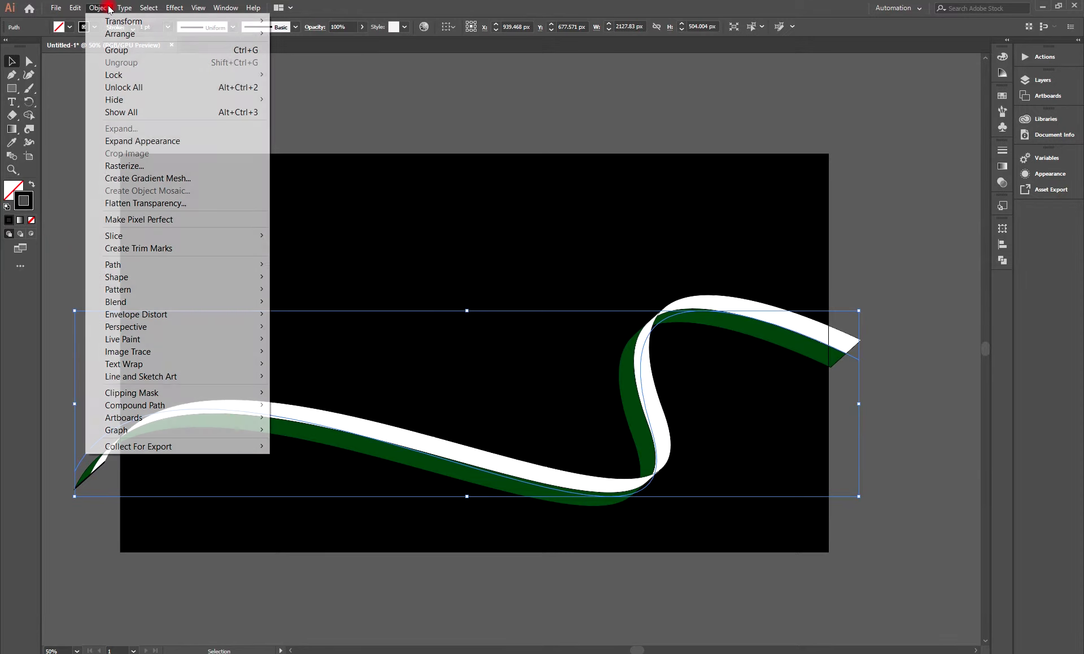
mouse_move(124, 8)
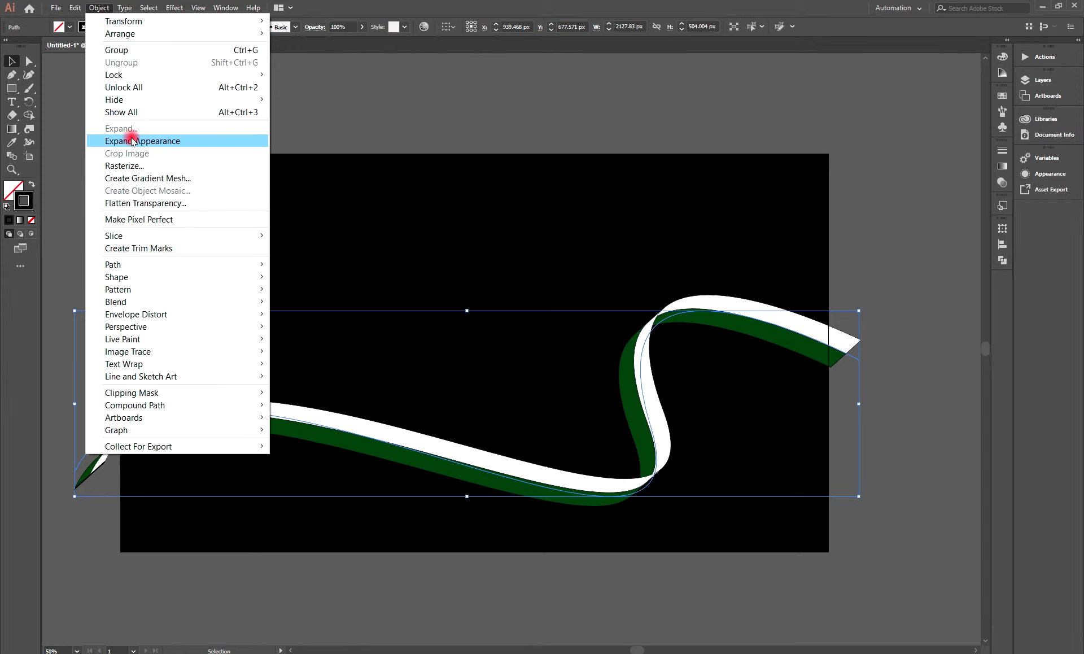
left_click(132, 140)
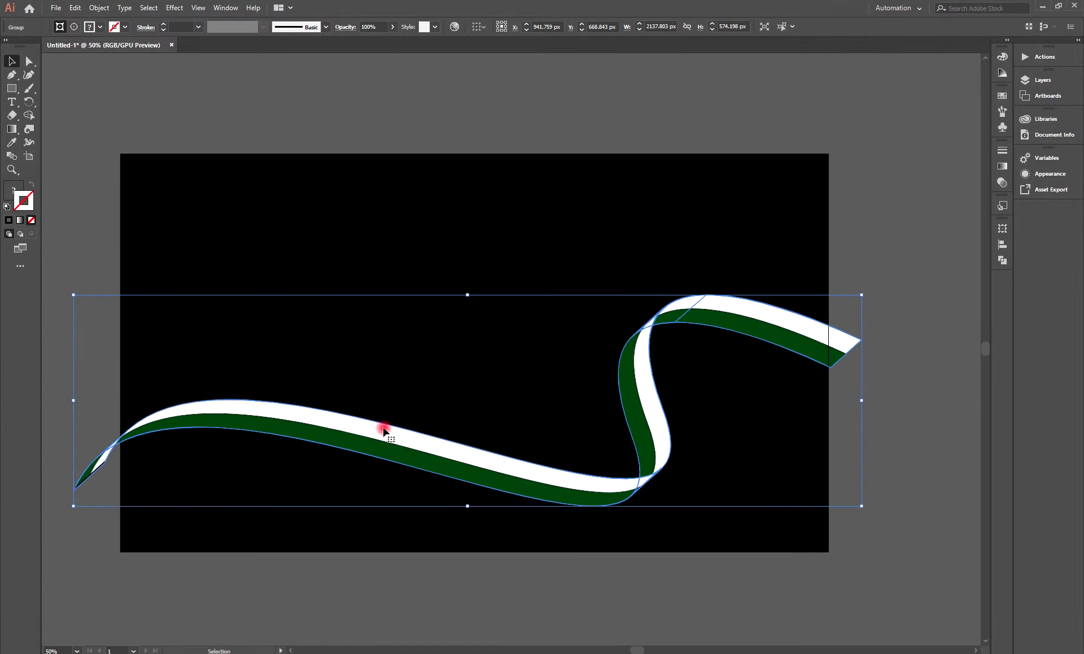
- Ungroup the expanded flag ribbon twice and release its clipping masks
right_click(441, 451)
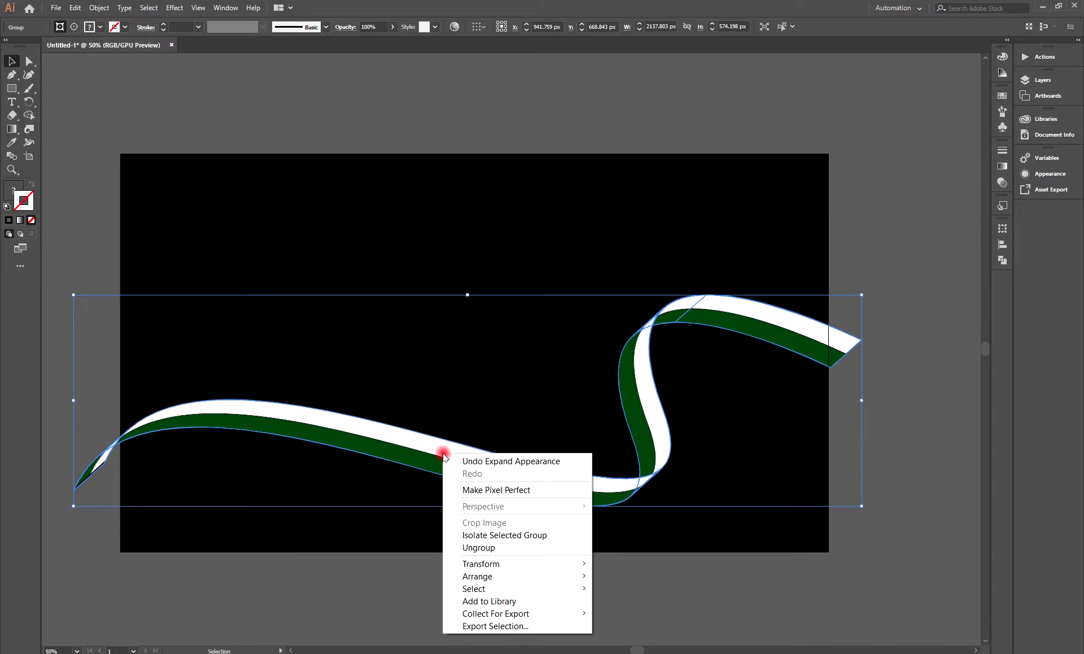
left_click(468, 547)
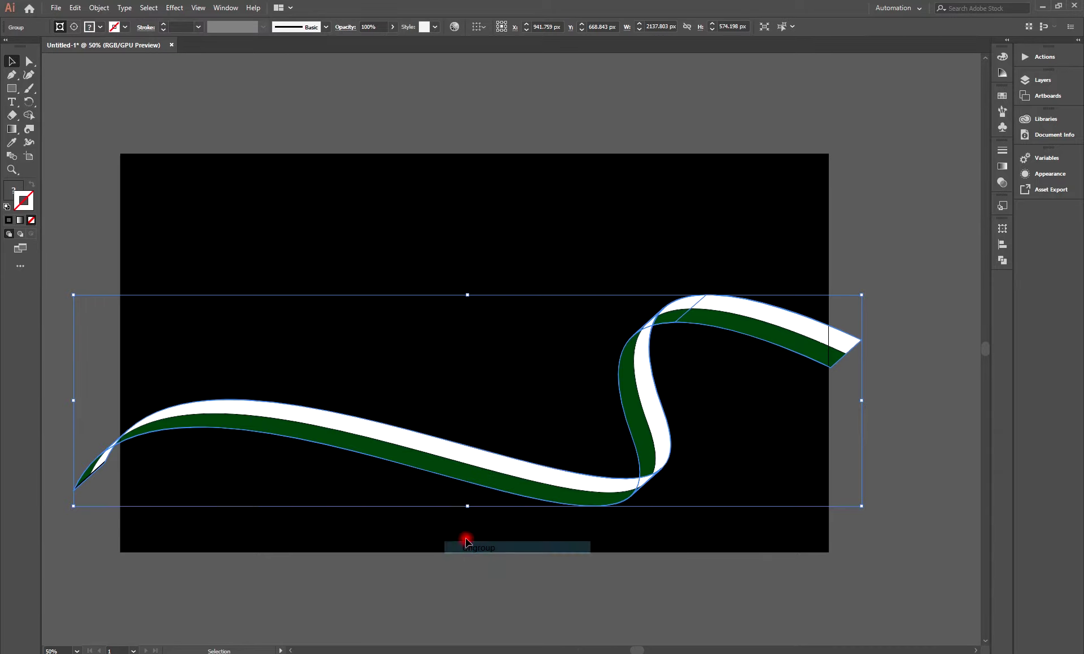
right_click(488, 479)
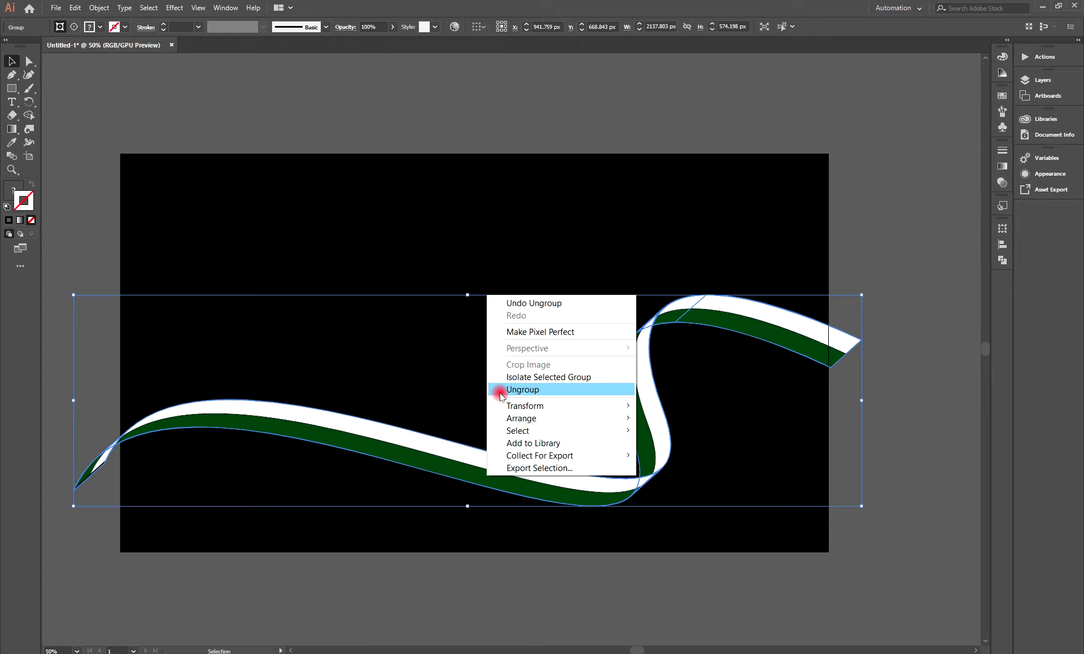
left_click(501, 390)
right_click(488, 459)
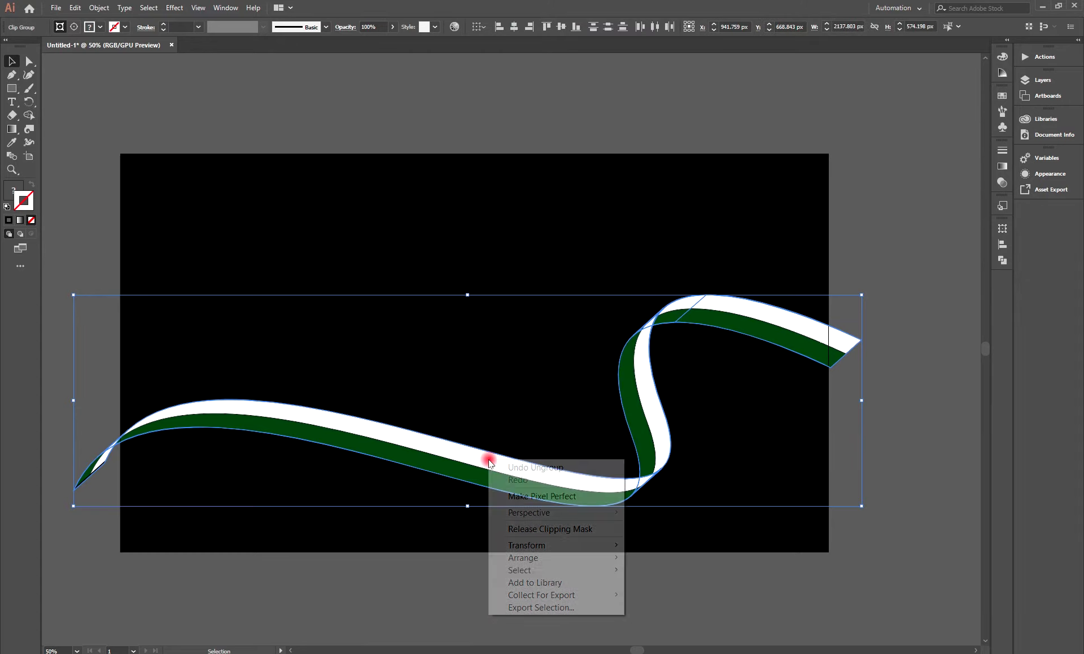
left_click(514, 529)
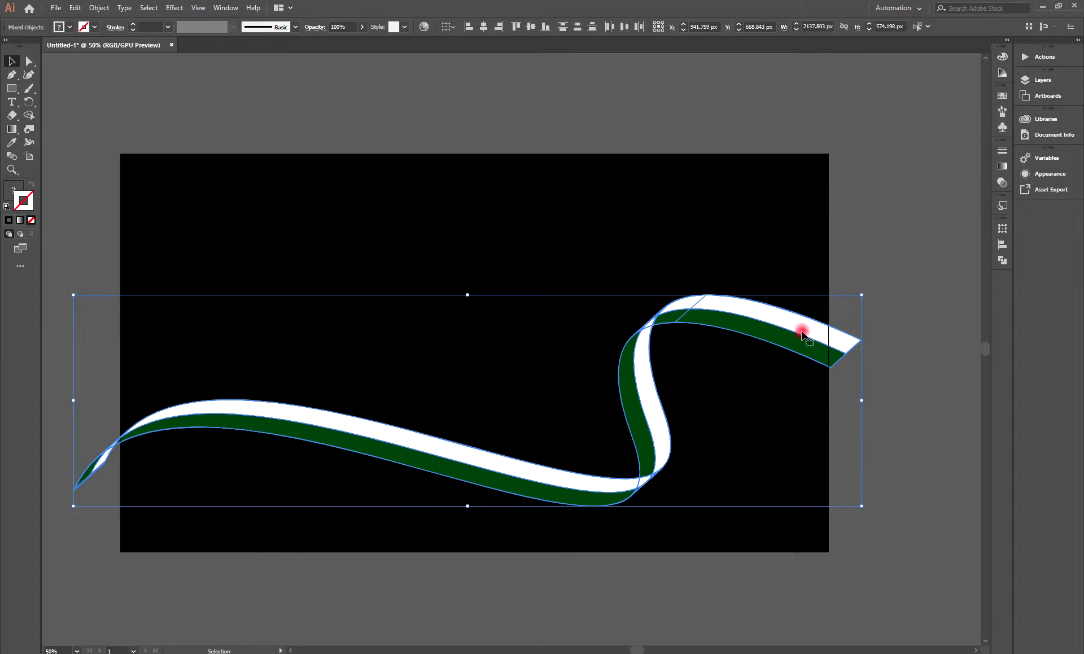
- Select the three ribbon segments together and move them up, clear of the leftover outlines and small end piece
left_click(870, 257)
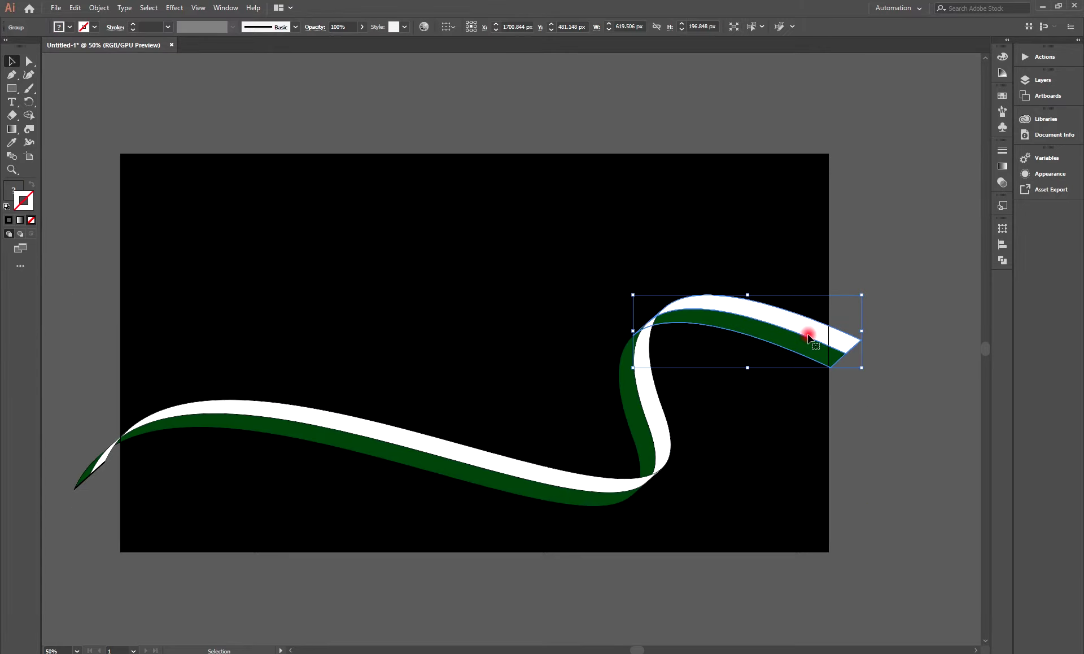
left_click(635, 417)
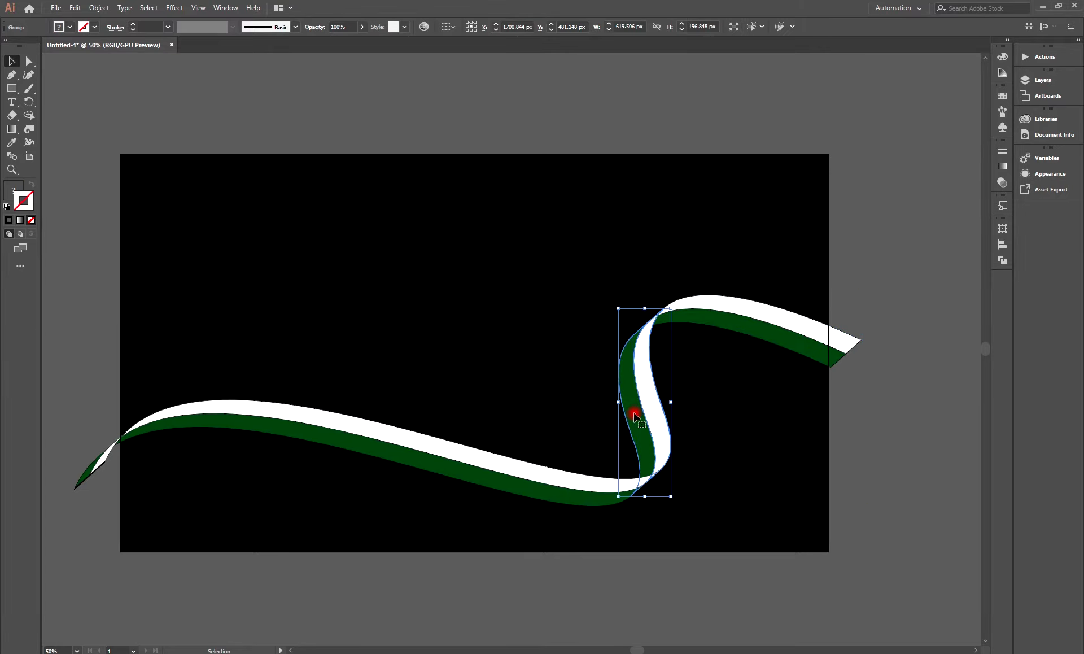
left_click(862, 290)
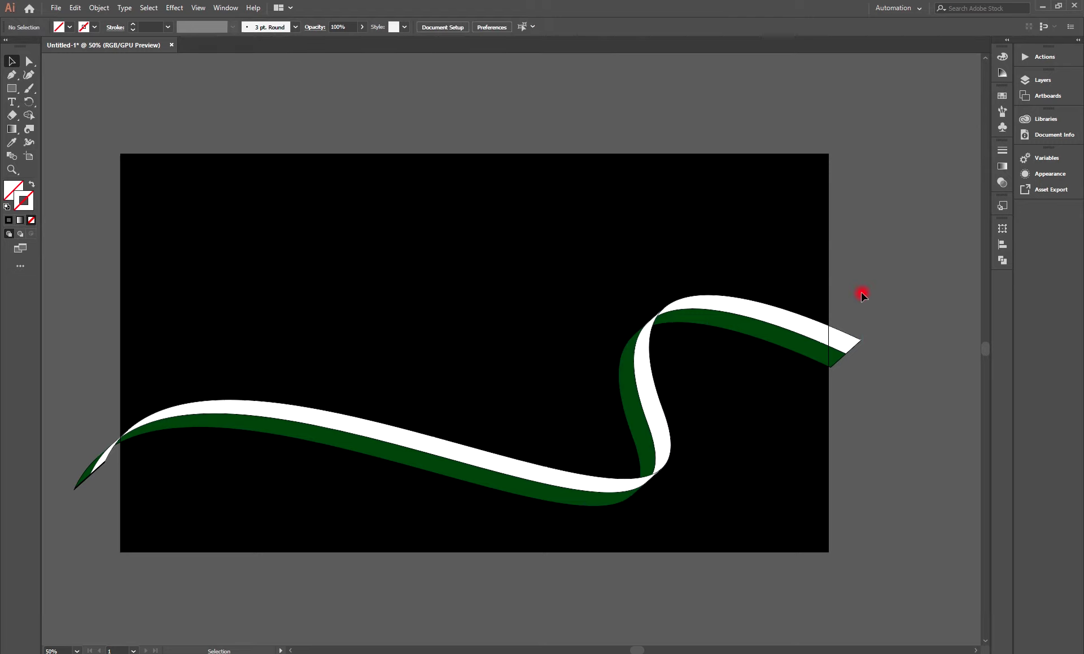
left_click(804, 329)
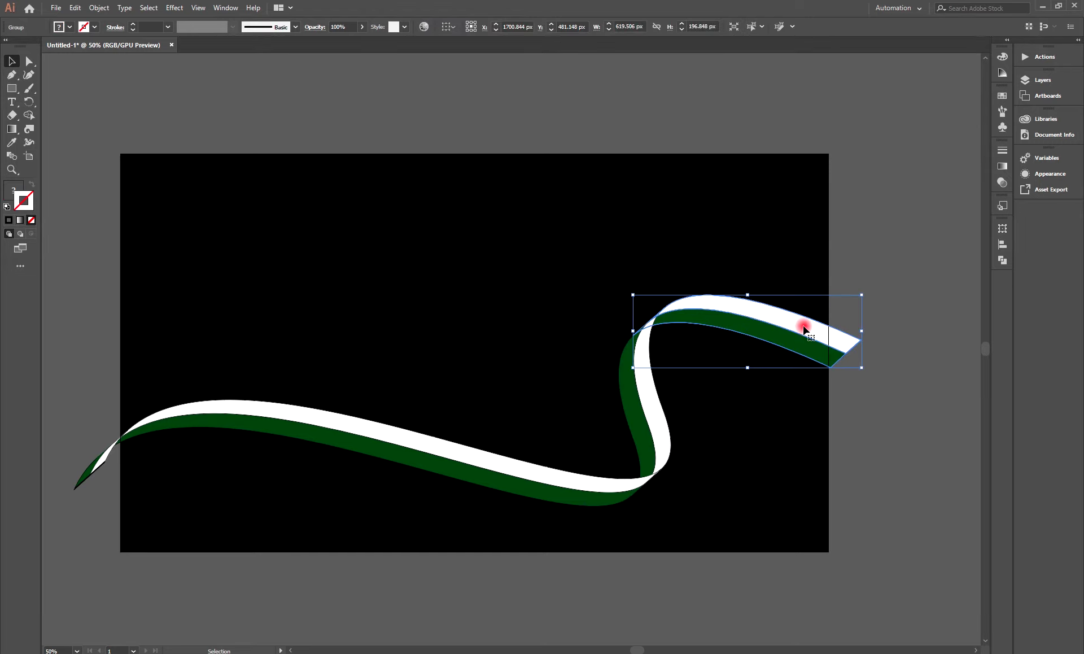
left_click(662, 443, "shift")
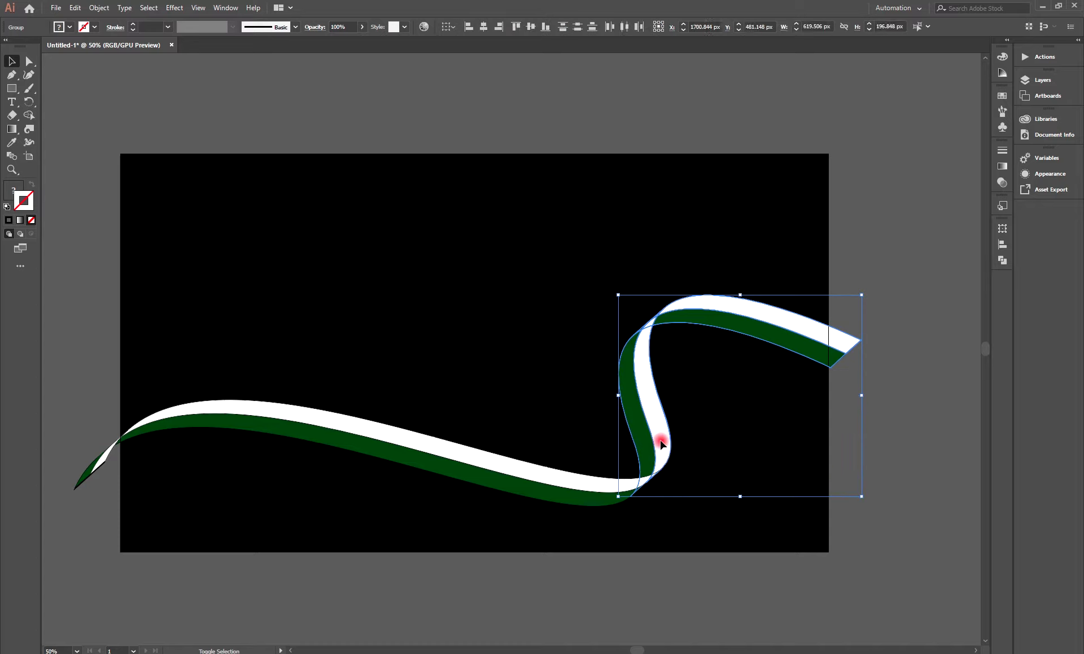
left_click(473, 468, "shift")
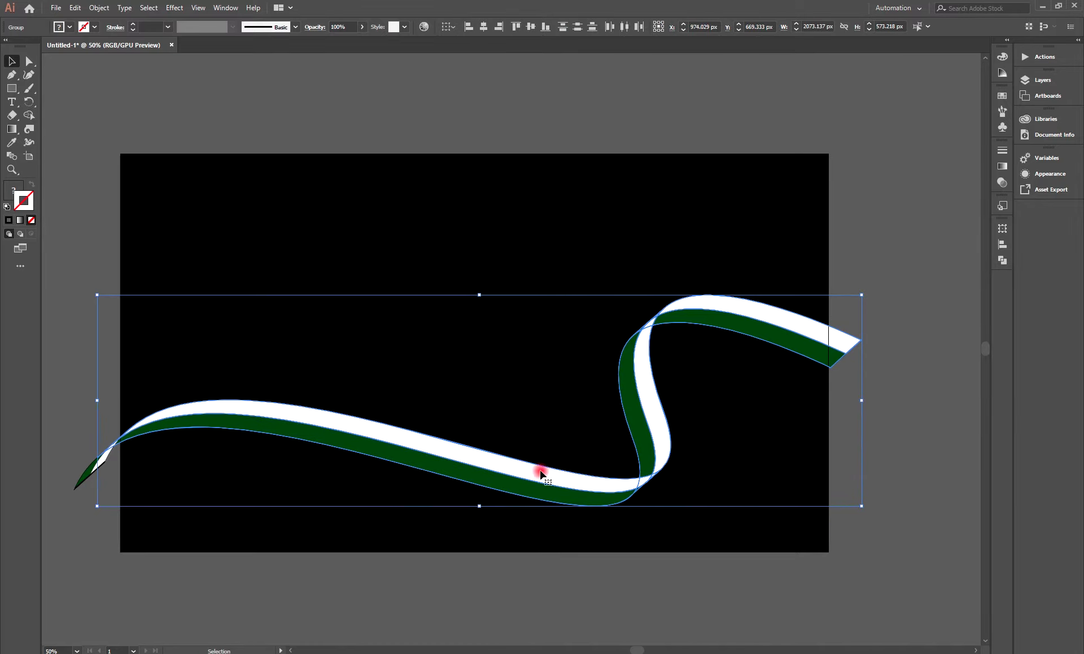
left_click_drag(638, 359, 628, 219)
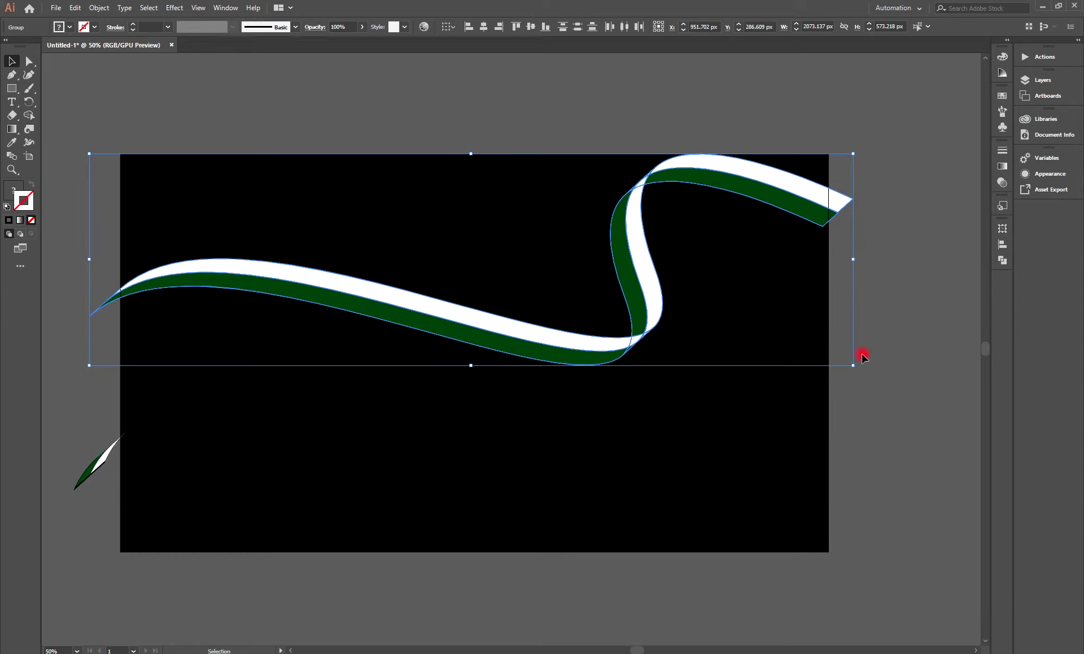
- Delete the leftover invisible outlines and the small detached end piece below the ribbon
left_click_drag(890, 419, 92, 540)
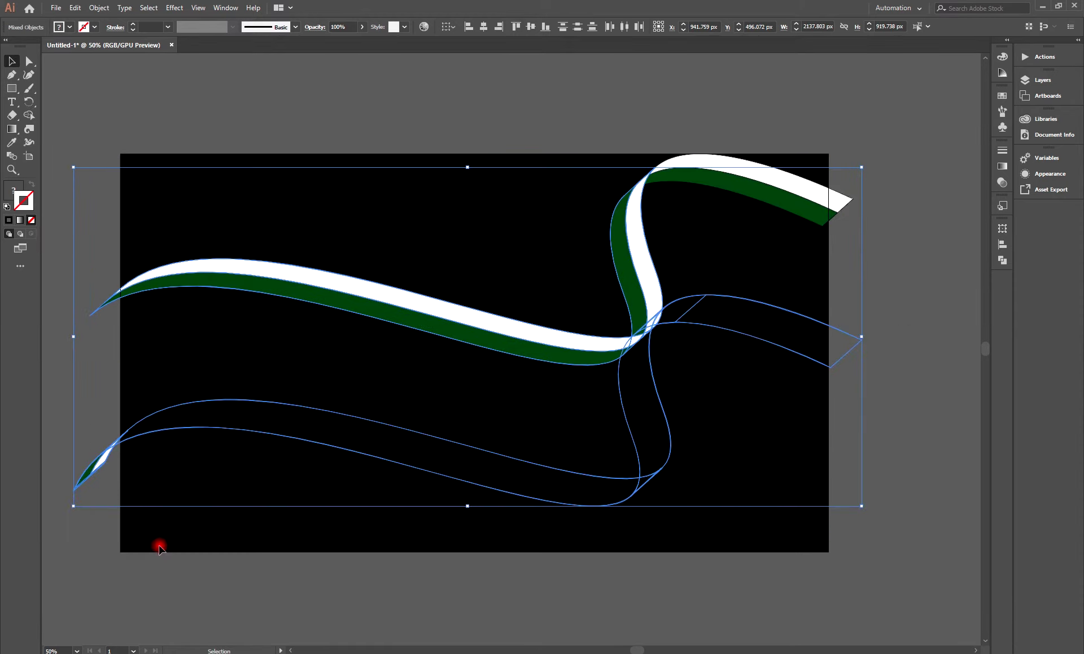
left_click(947, 329)
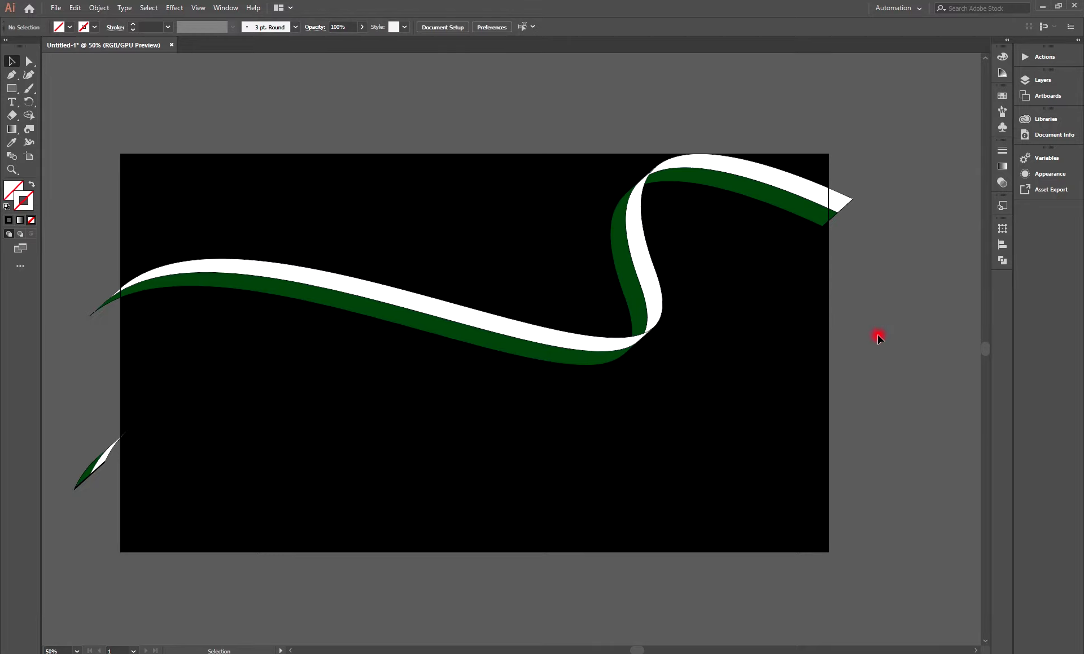
left_click(637, 284)
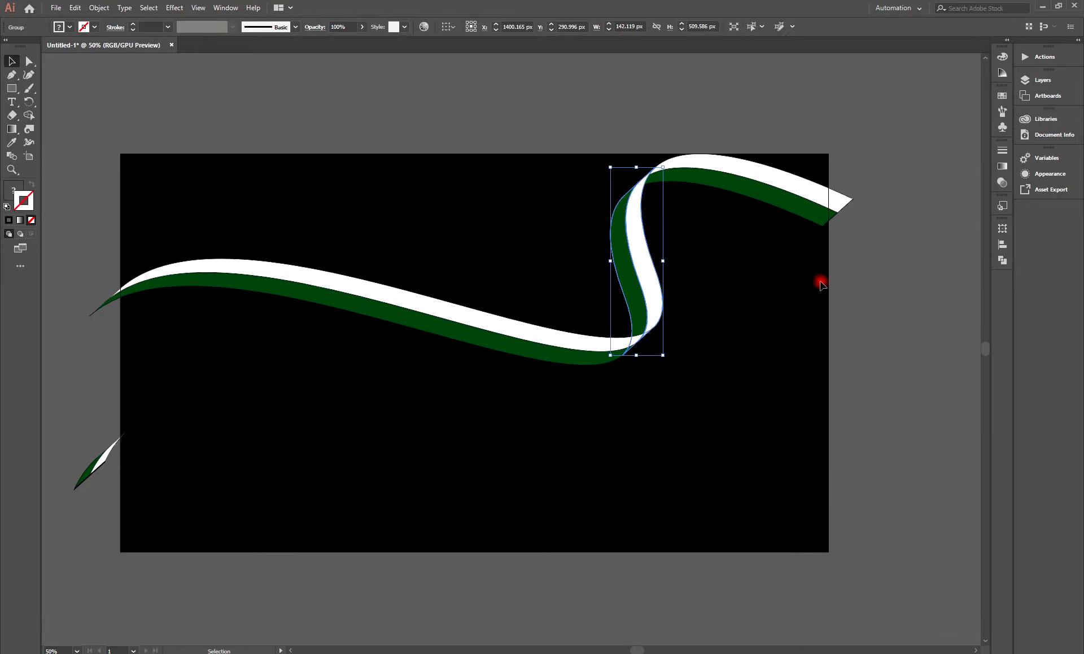
left_click(903, 289)
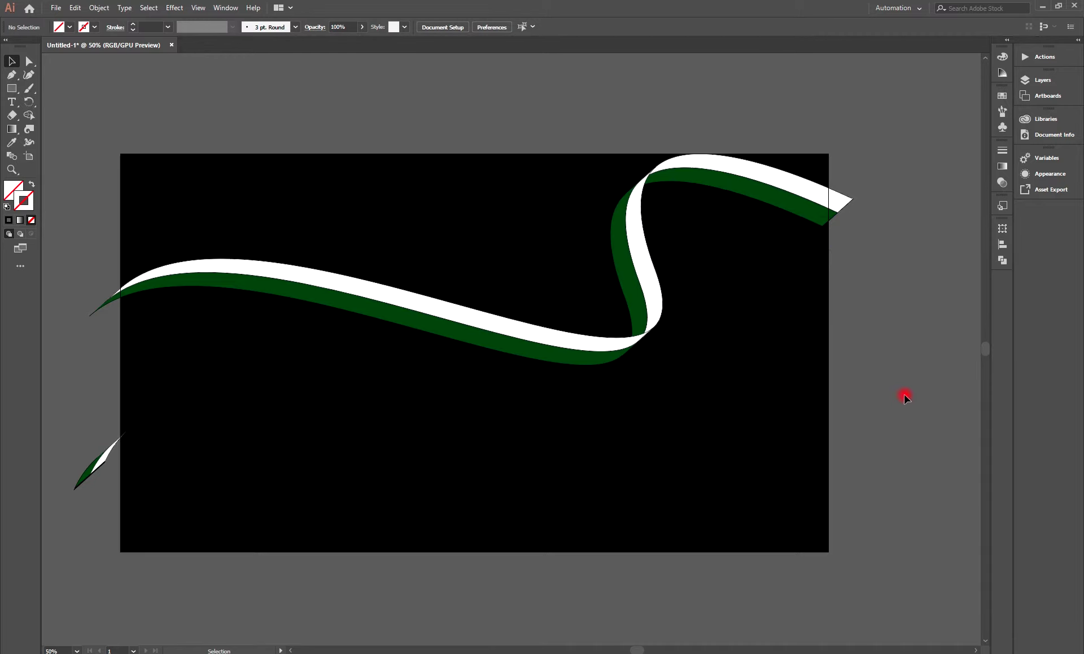
left_click_drag(918, 390, 157, 559)
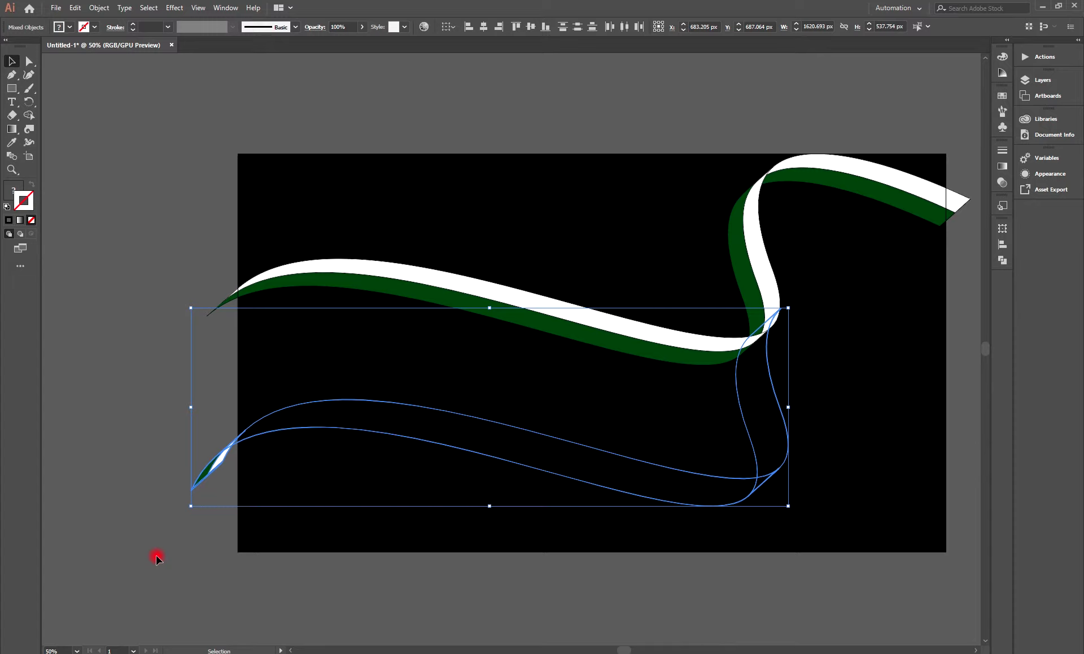
key("Delete")
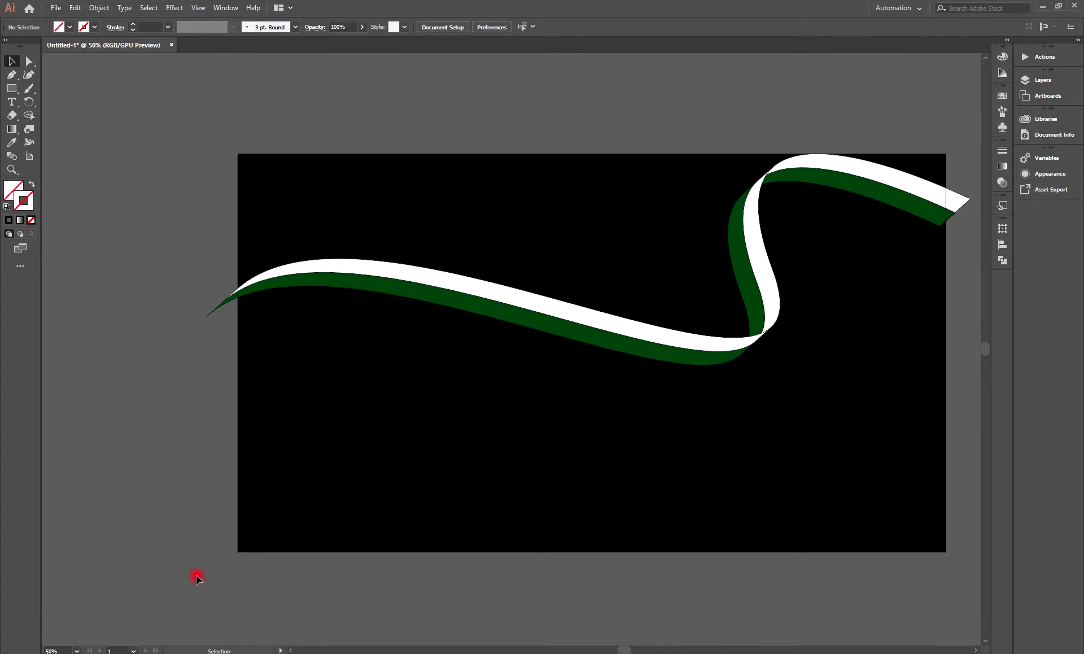
- Select all ribbon segments and move them back down to the lower half of the artboard
scroll(694, 525, "right", 3)
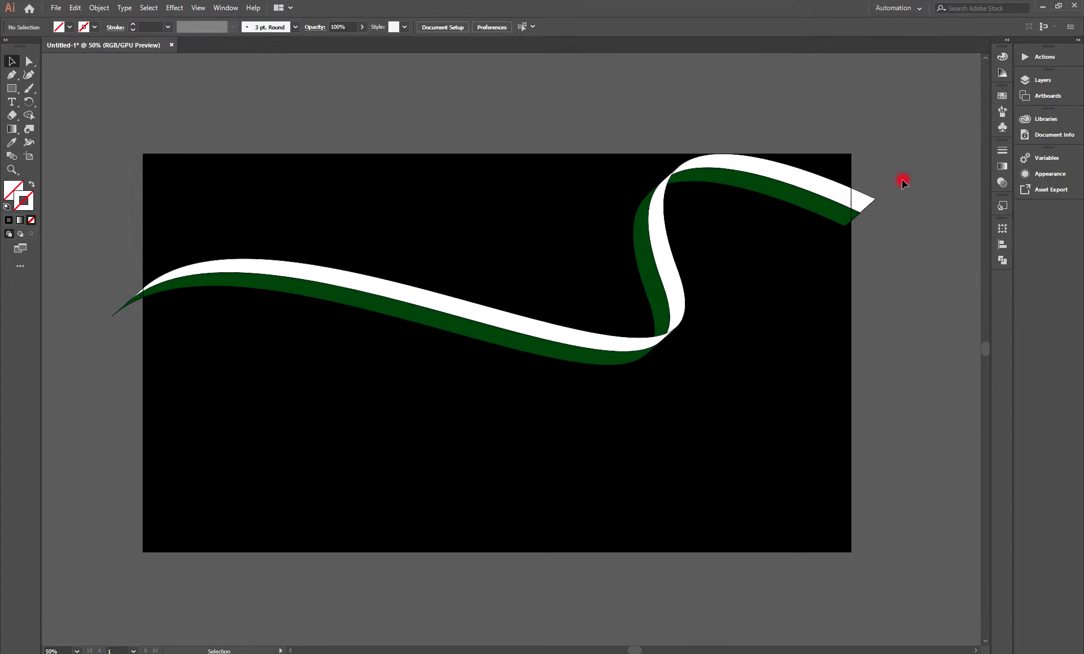
left_click_drag(933, 111, 79, 438)
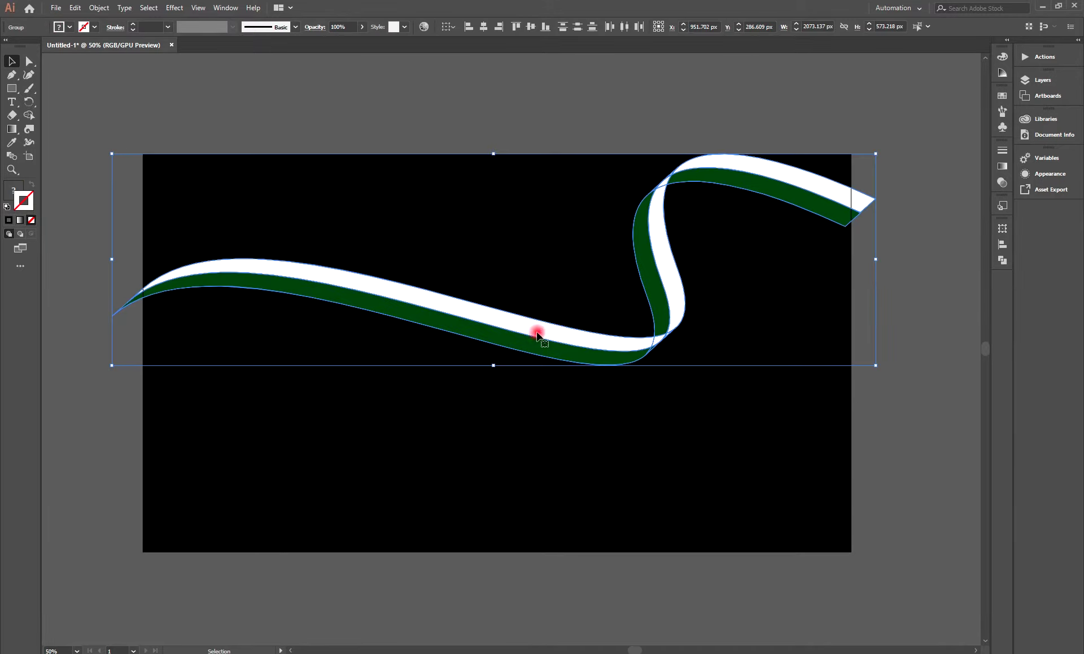
left_click_drag(537, 334, 544, 465)
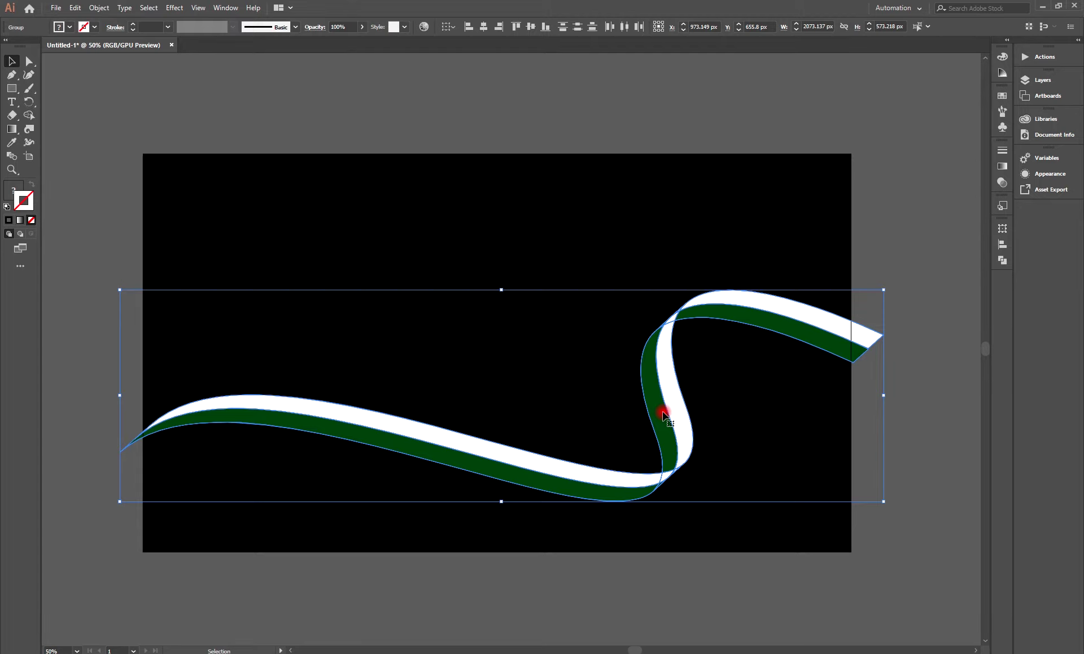
left_click_drag(664, 415, 664, 424)
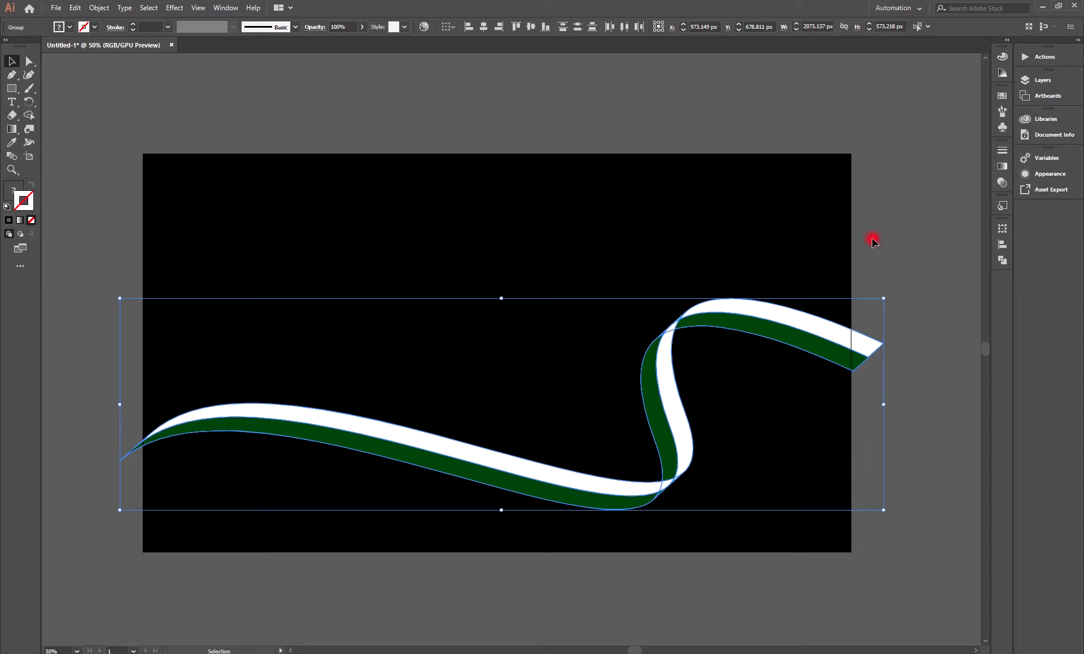
left_click(876, 304)
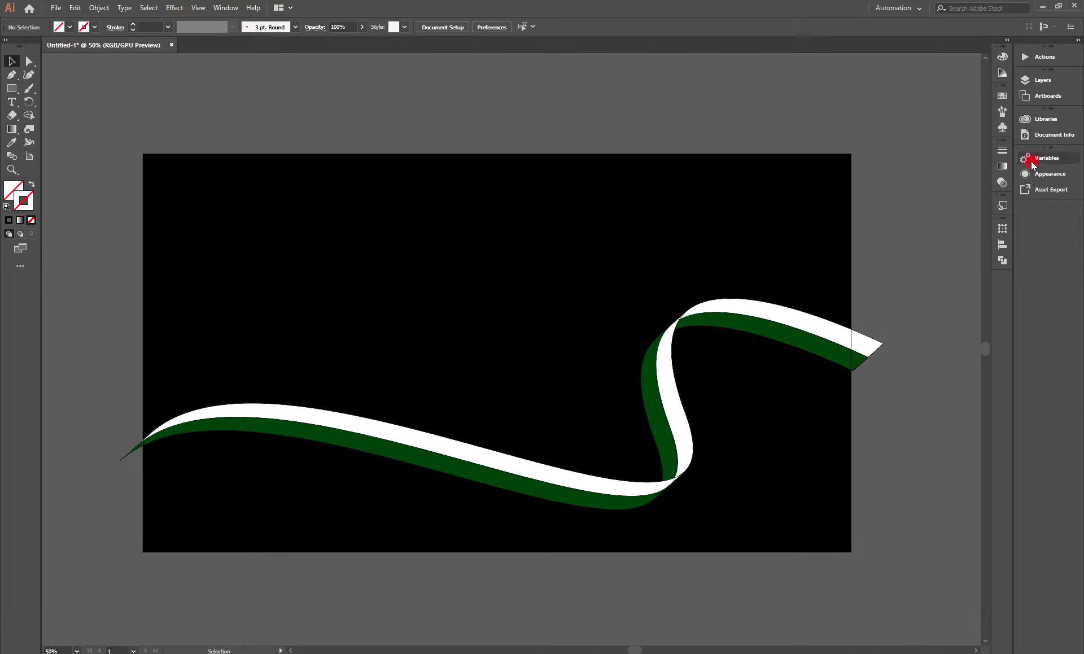
- Unlock the black background rectangle, select all artwork and merge the ribbon's left tip outside the artboard with Shape Builder
left_click(1042, 80)
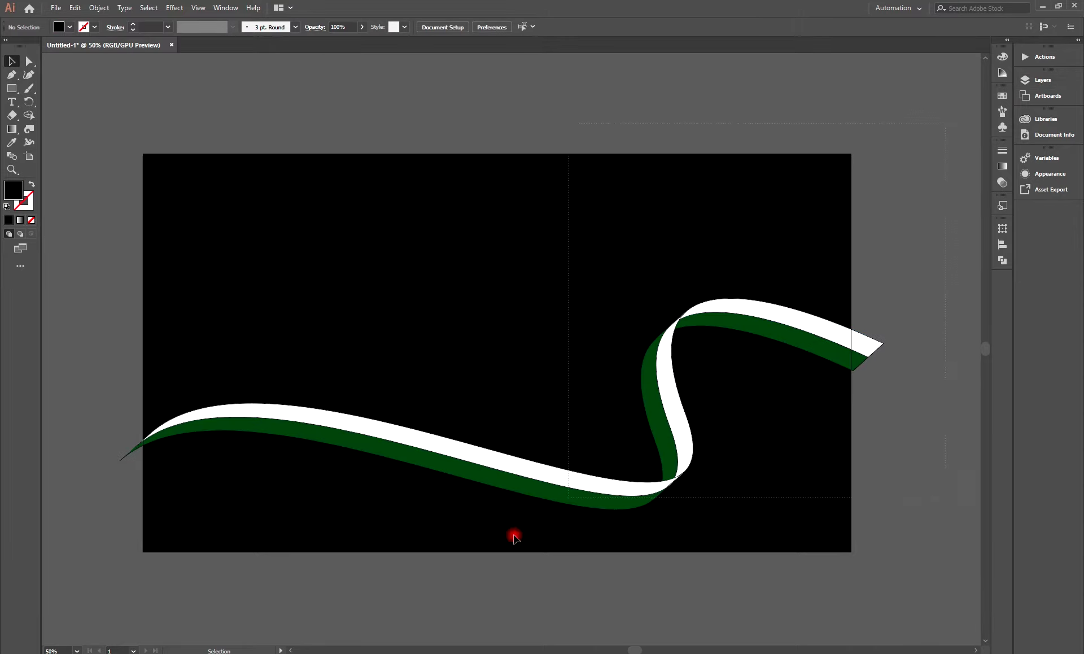
key("ctrl+a")
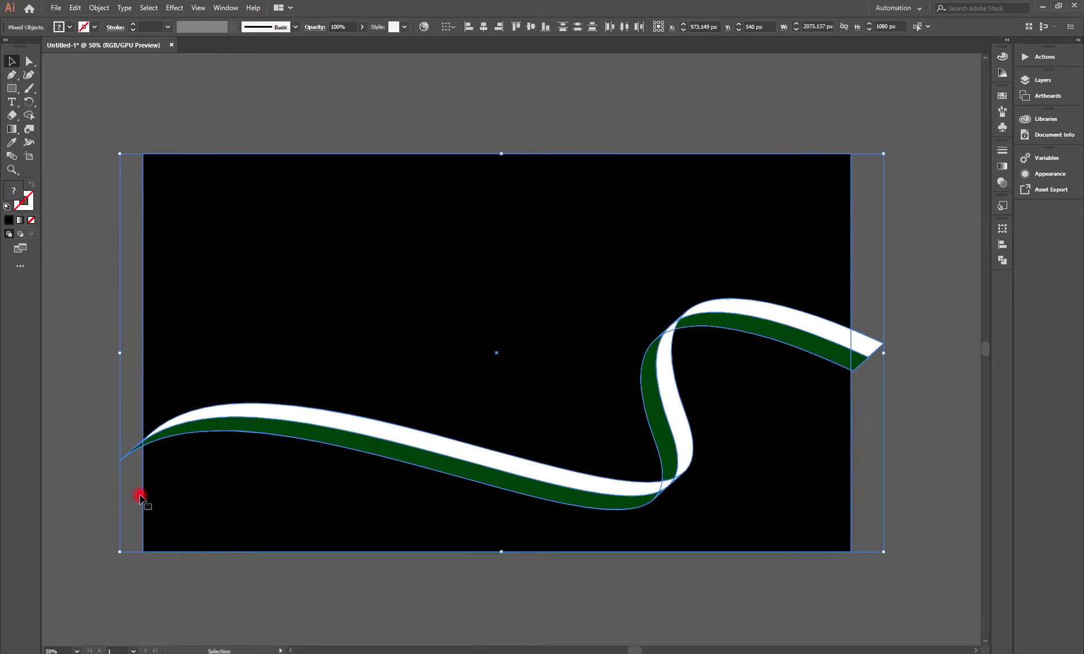
left_click(29, 116)
left_click_drag(126, 425, 124, 496)
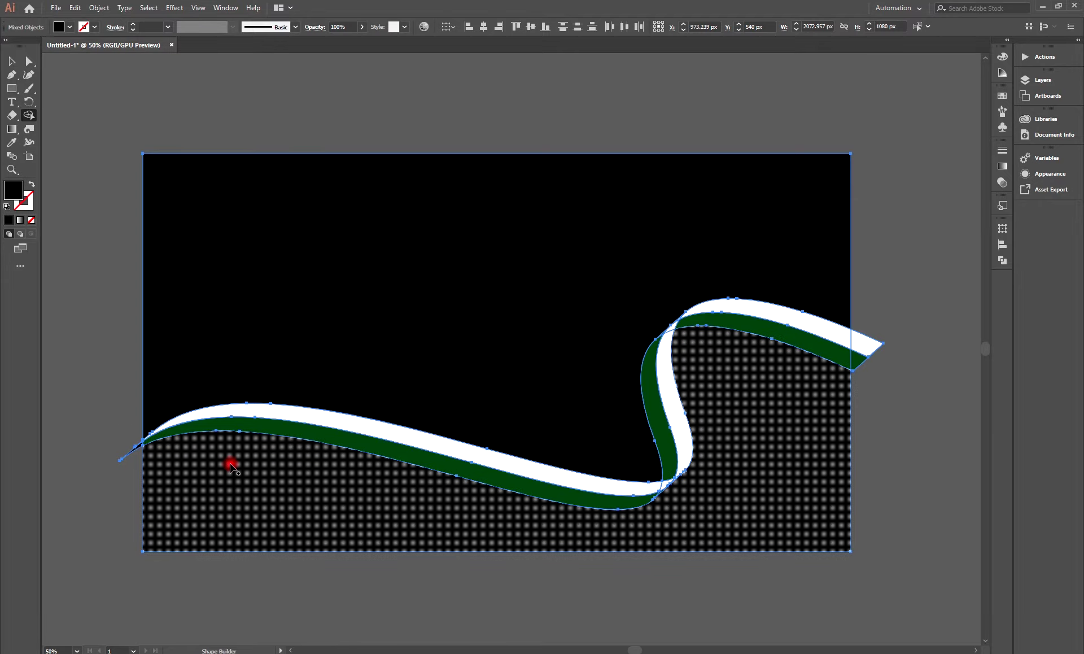
key("Delete")
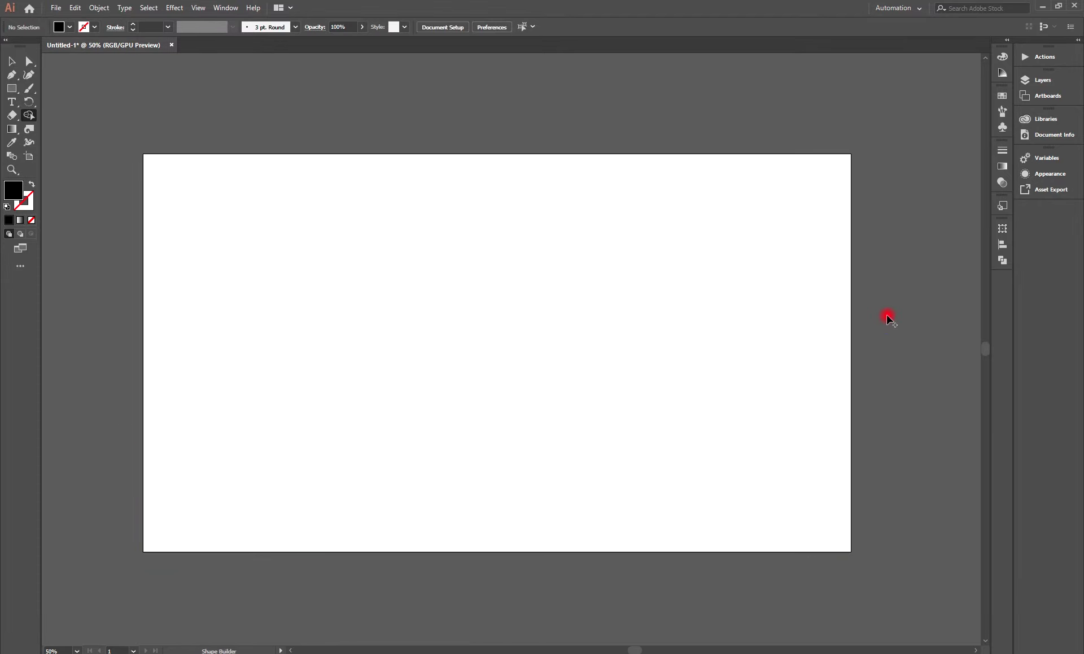
key("ctrl+z")
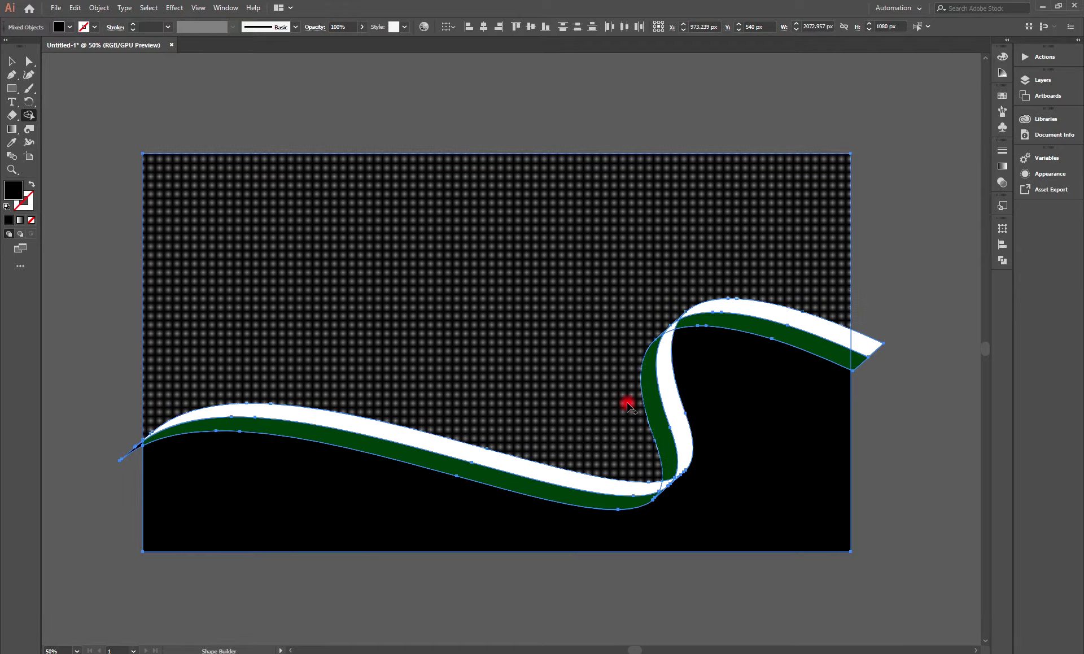
- Clear the ribbon parts overhanging both sides of the artboard with Shape Builder, using no fill, and deselect everything
key("F6")
left_click_drag(130, 424, 130, 482)
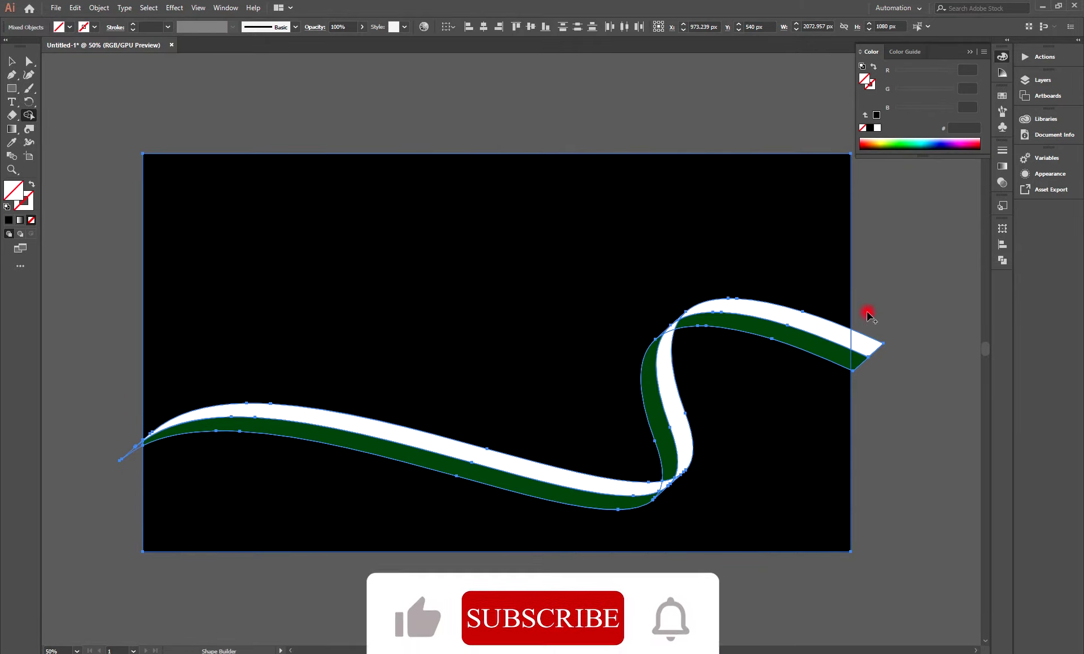
mouse_move(869, 310)
left_mouse_down()
mouse_move(872, 358)
mouse_move(854, 387)
left_mouse_up()
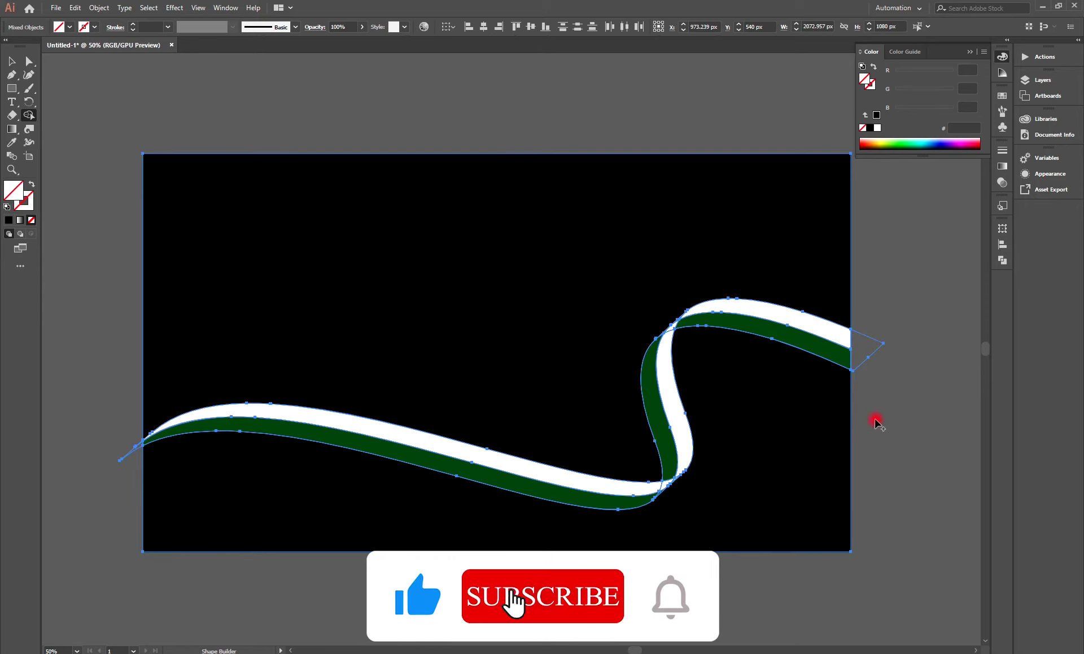
key("v")
key("ctrl+shift+a")
key("ctrl+0")
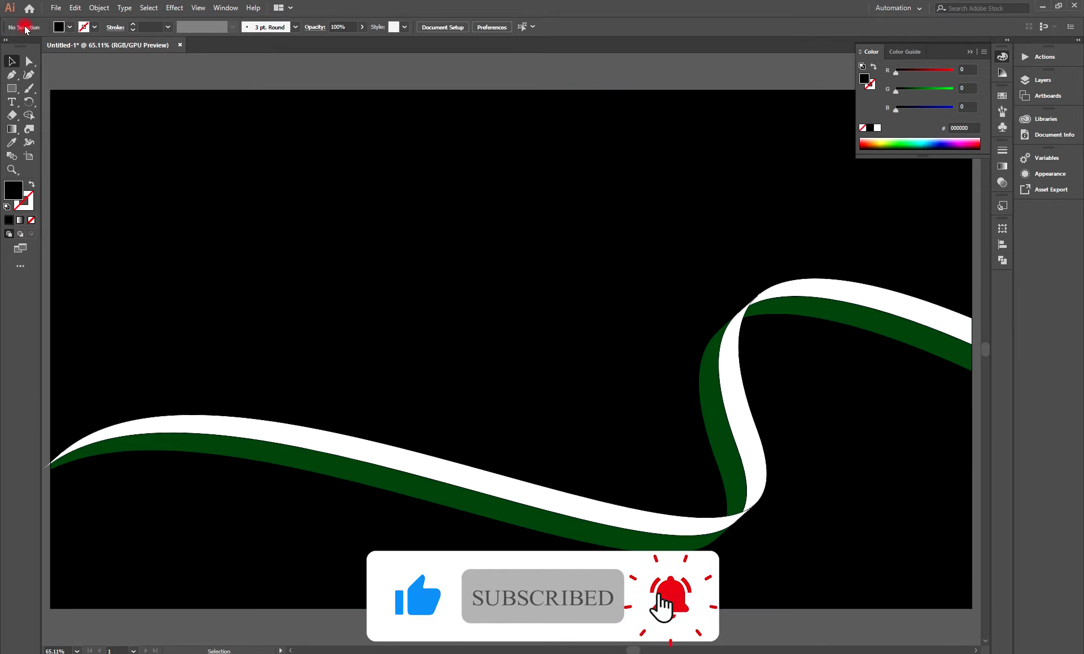
- Copy the upper right ribbon segment and paste the copy in front of it
left_click(834, 297)
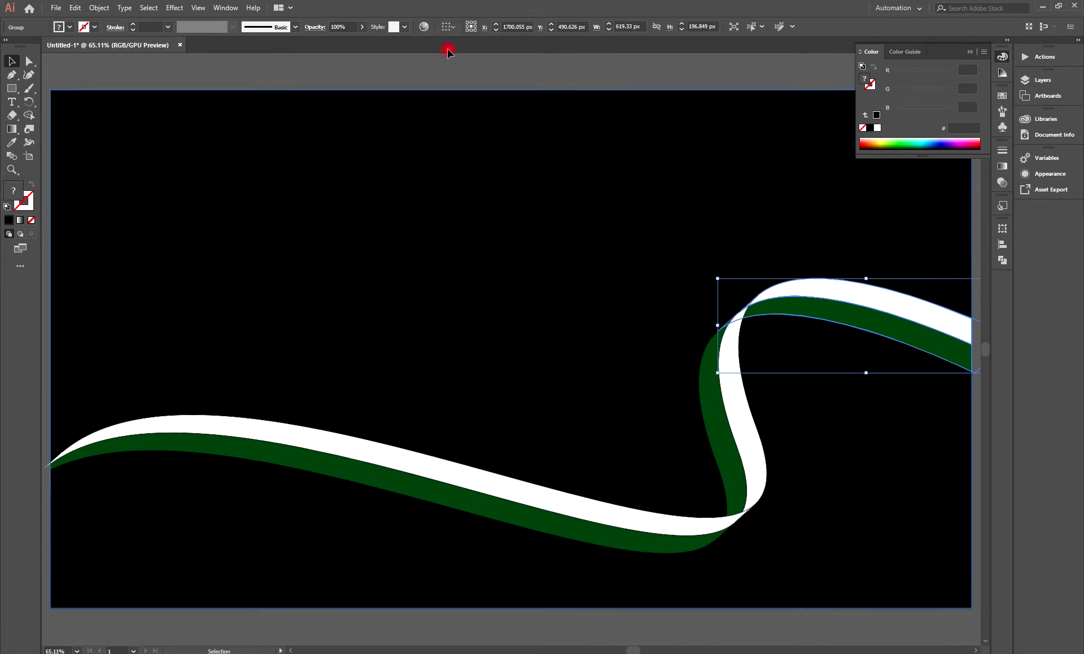
left_click(76, 8)
left_click(99, 62)
left_click(83, 11)
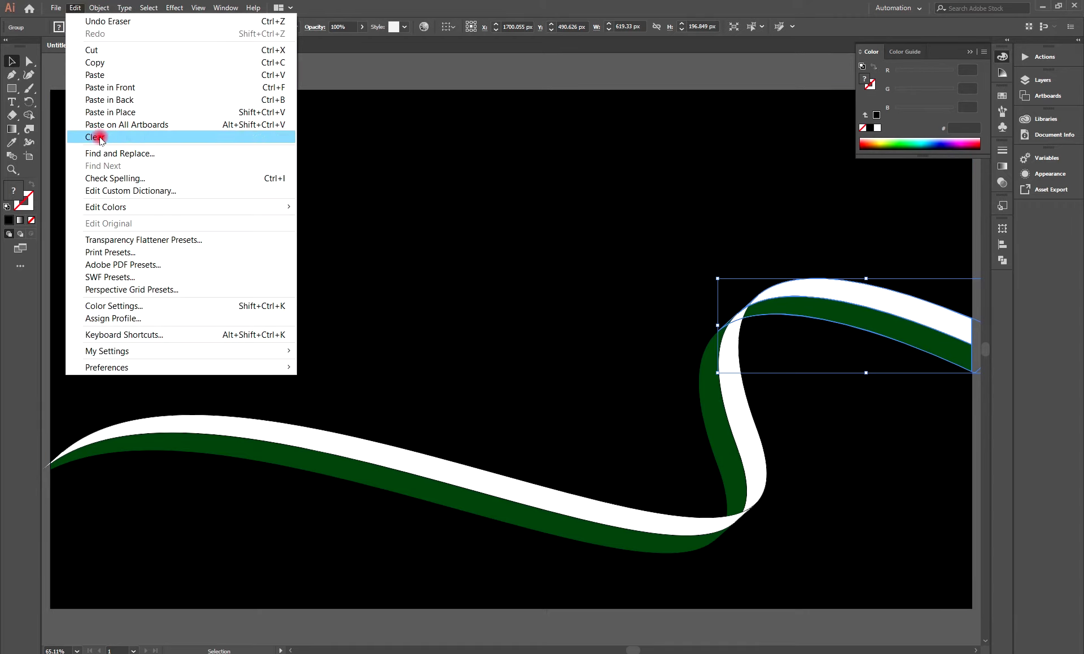
left_click(96, 88)
left_click(971, 51)
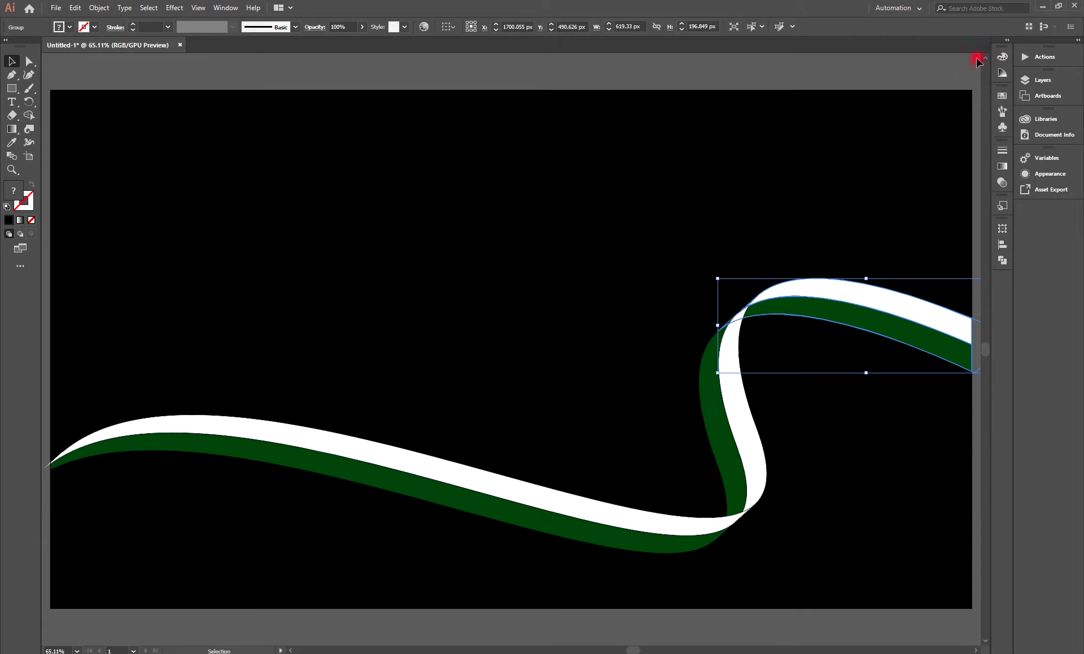
- Fill the pasted segment copy with a white-to-black linear gradient and set the white stop's opacity to 0%
left_click(1002, 166)
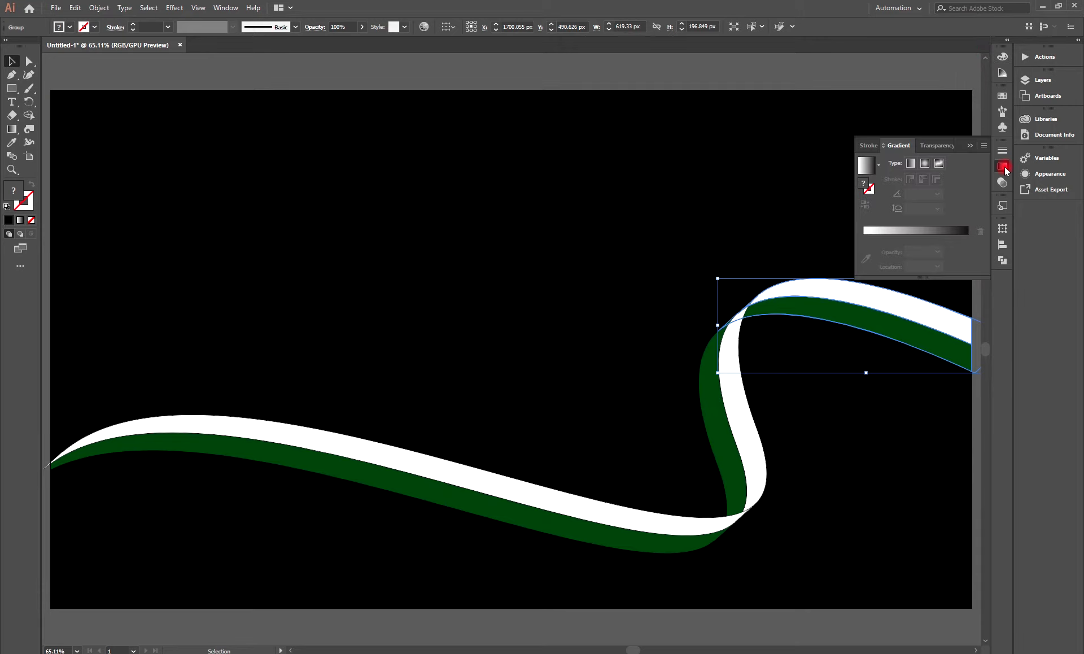
left_click(913, 232)
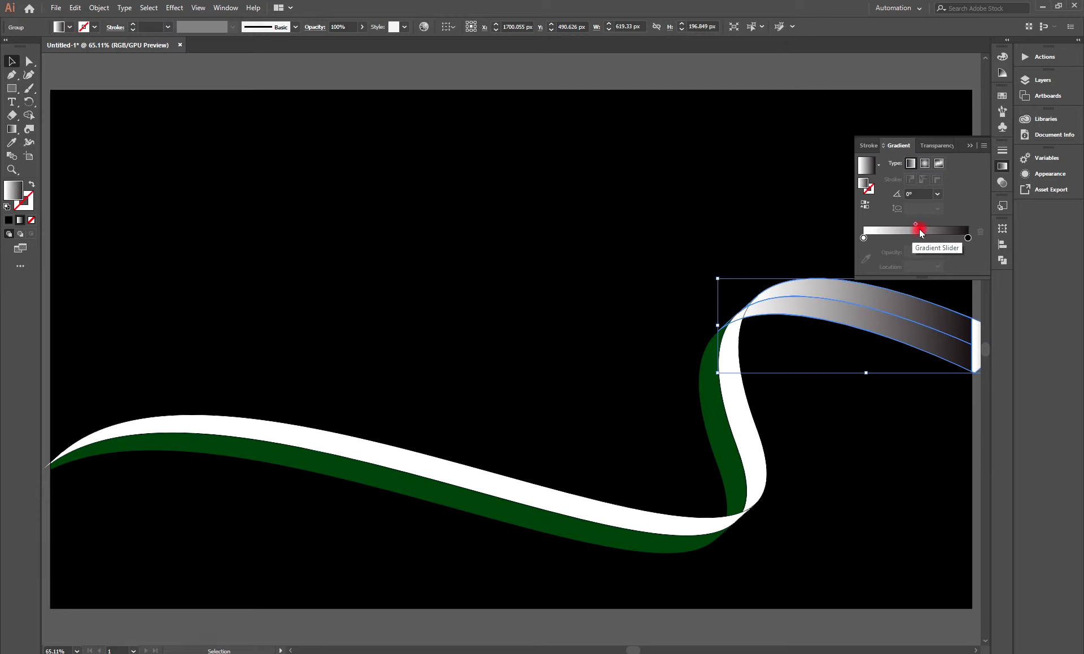
left_click(967, 237)
left_click(862, 238)
left_click(916, 250)
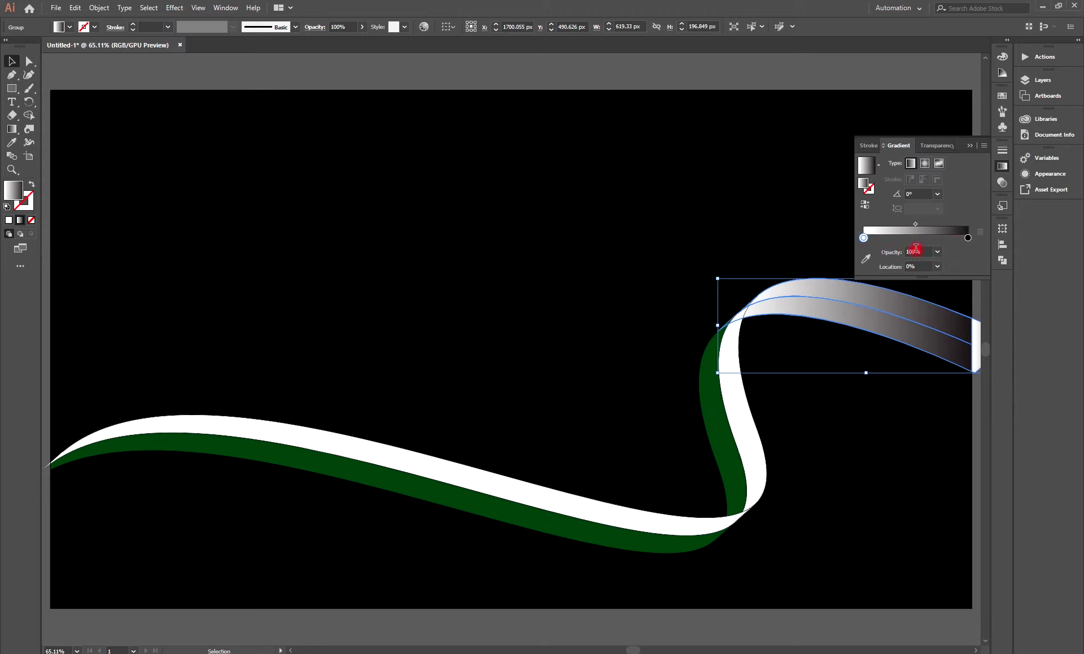
left_click(939, 253)
left_click(941, 266)
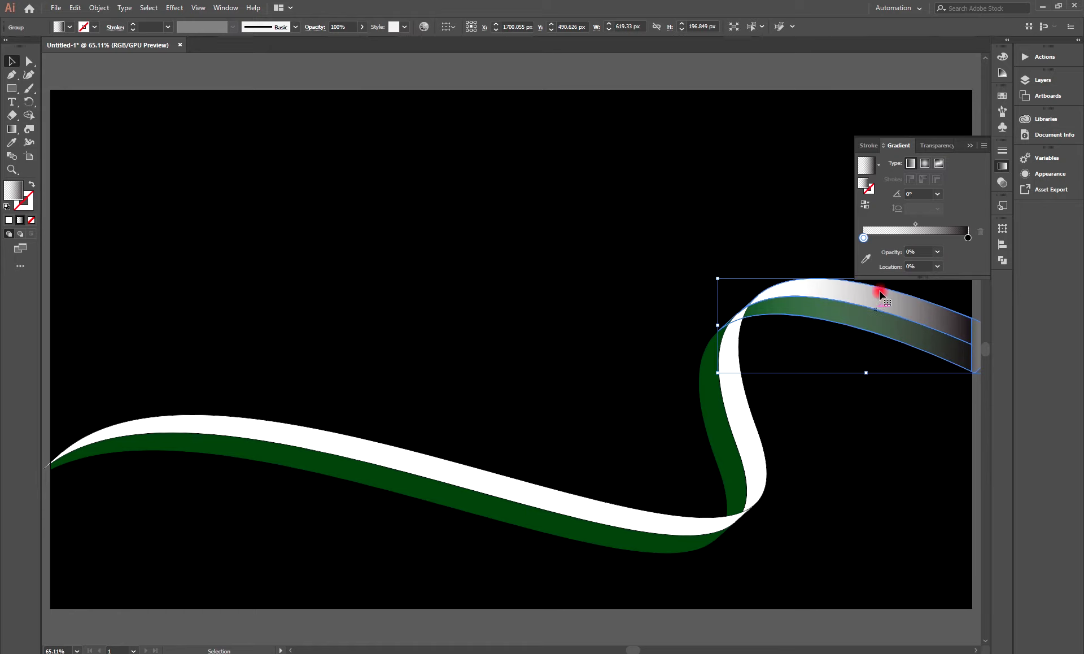
- Set the blend mode of the upper right segment's gradient copy to Multiply
left_click(931, 147)
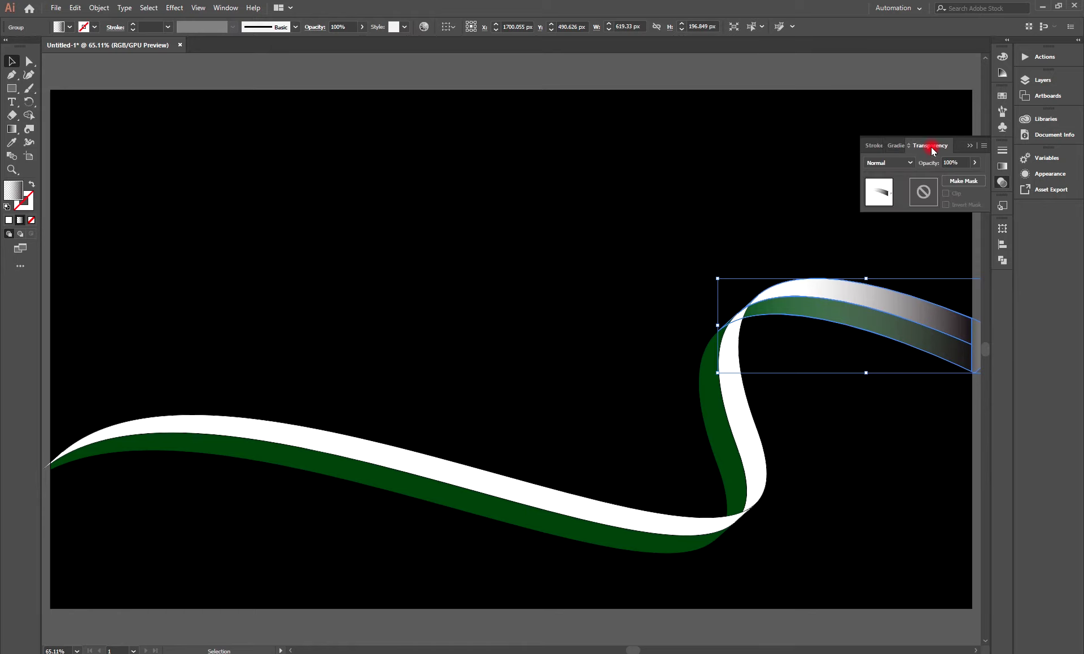
left_click(905, 162)
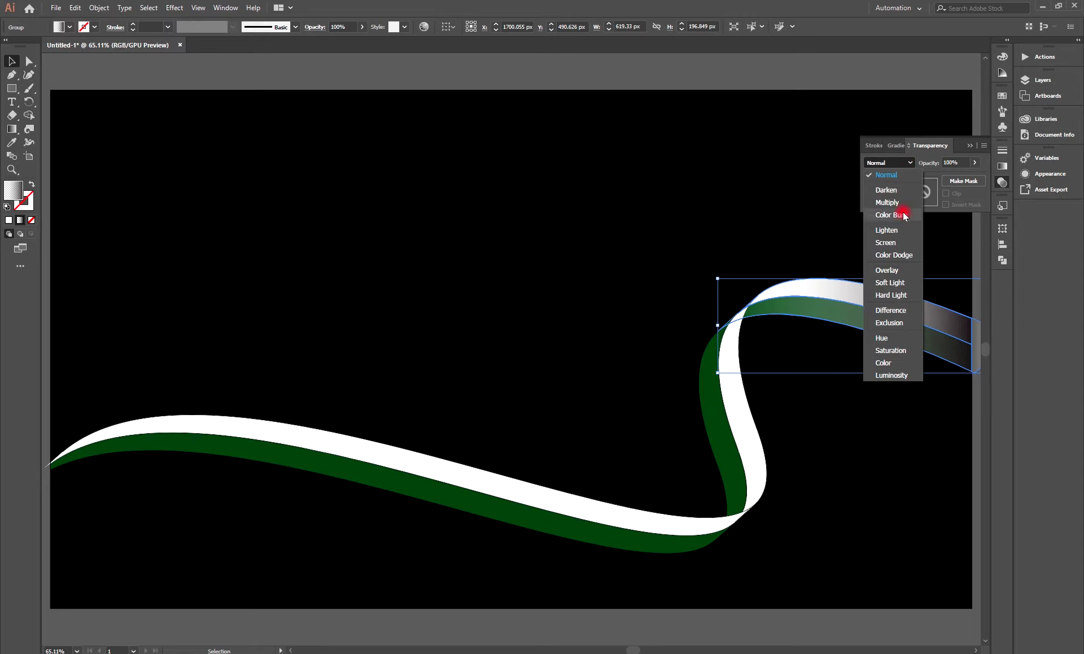
left_click(887, 203)
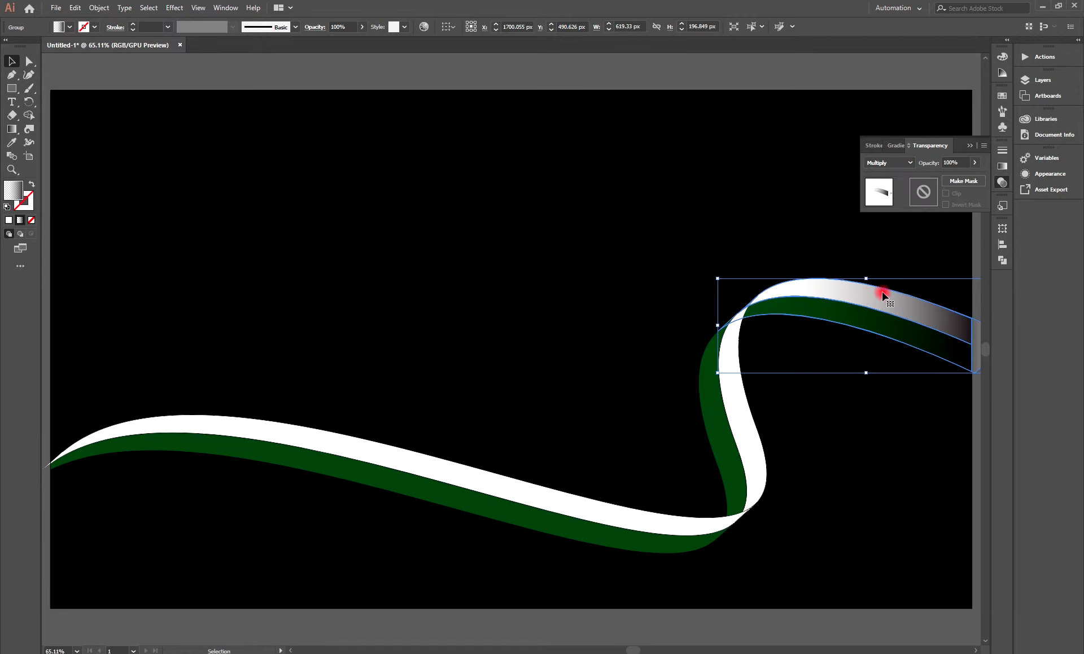
left_click(970, 146)
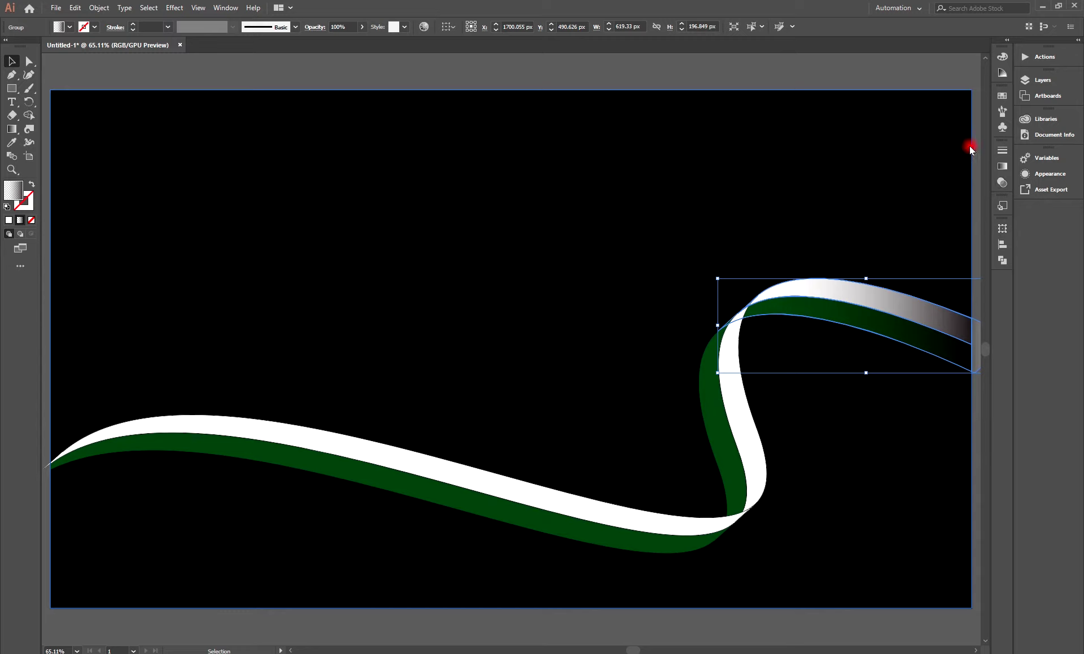
- Redraw the segment copy's gradient with the Gradient tool, running diagonally from the fold down past the artboard edge
left_click(12, 131)
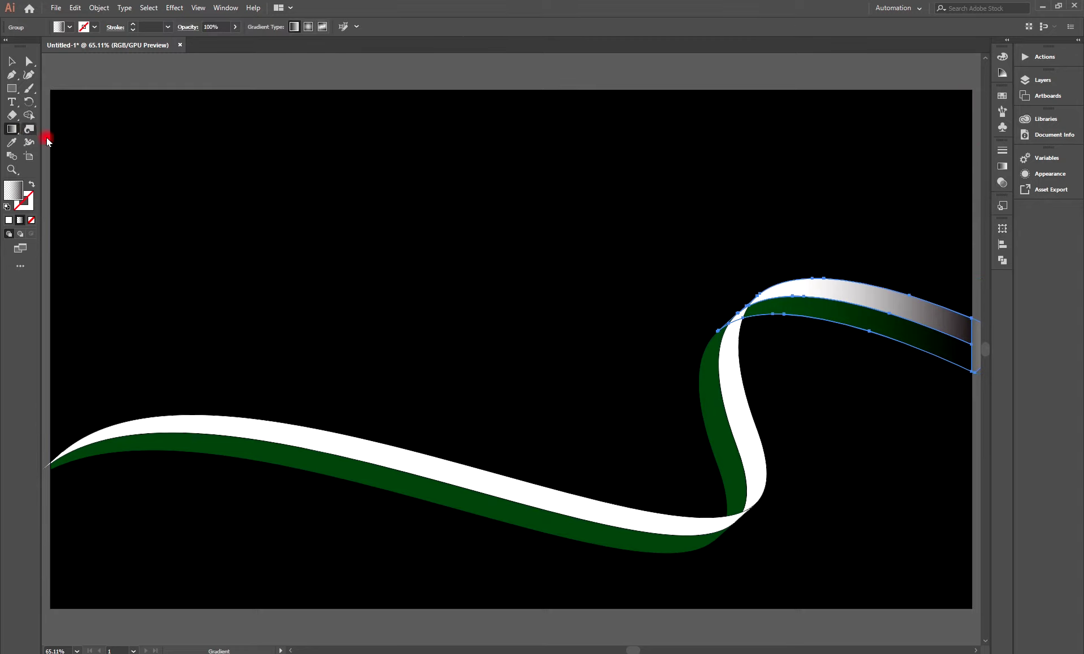
left_click_drag(758, 291, 880, 351)
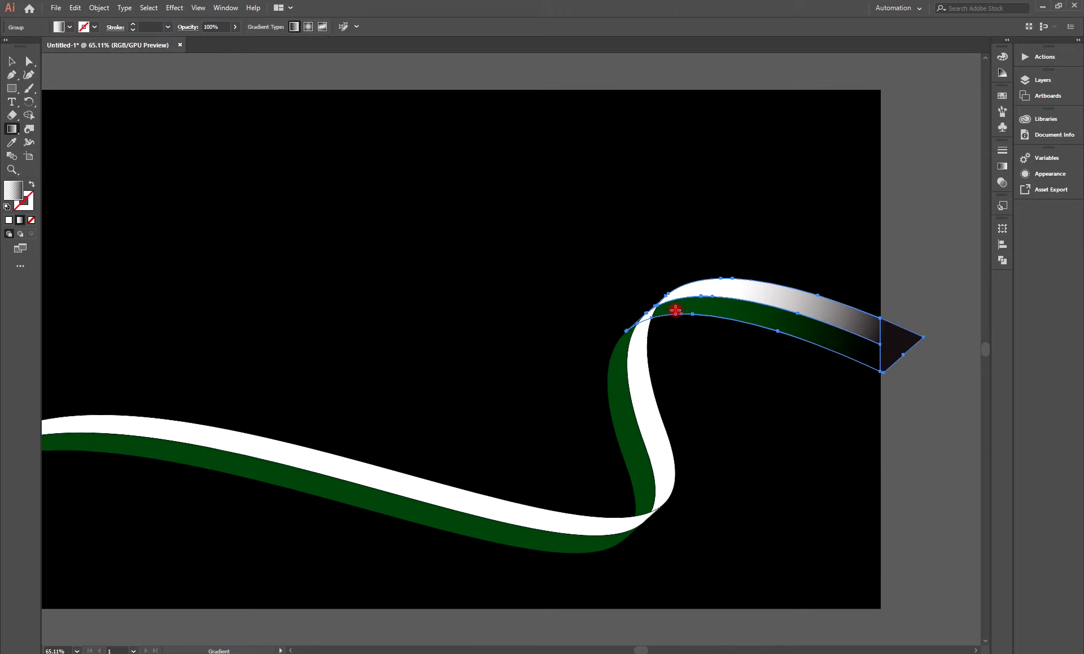
left_click_drag(668, 286, 922, 380)
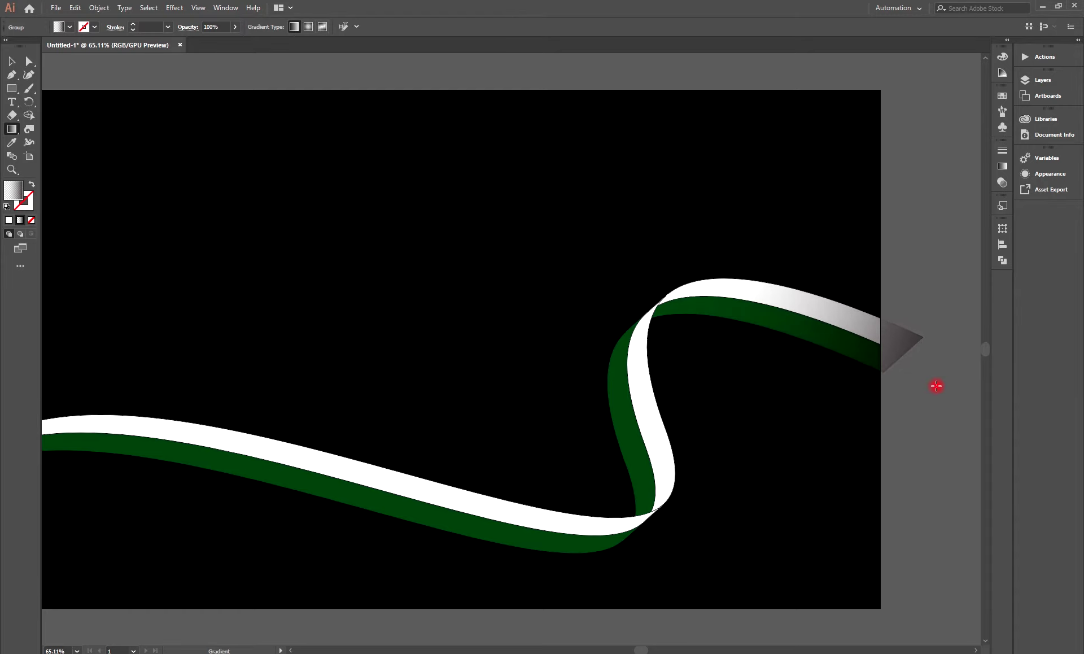
left_click_drag(936, 386, 909, 384)
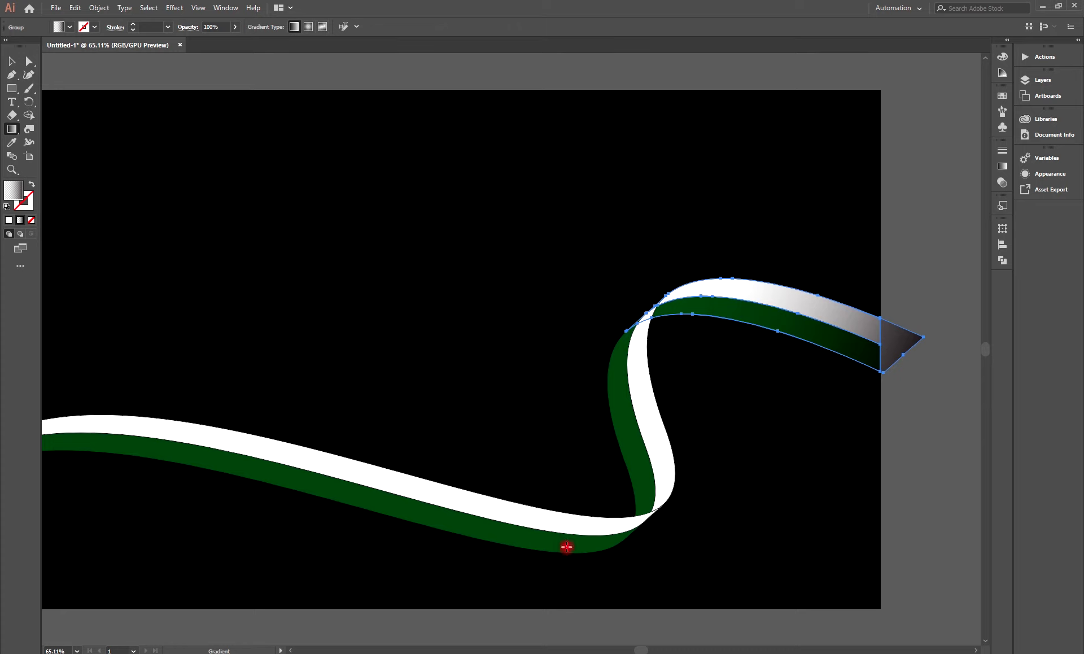
- Move the gradient's black stop to 96.83% and its midpoint to 48.91%
left_click(1003, 167)
mouse_move(968, 241)
left_mouse_down()
mouse_move(920, 248)
mouse_move(962, 252)
mouse_move(964, 242)
left_mouse_up()
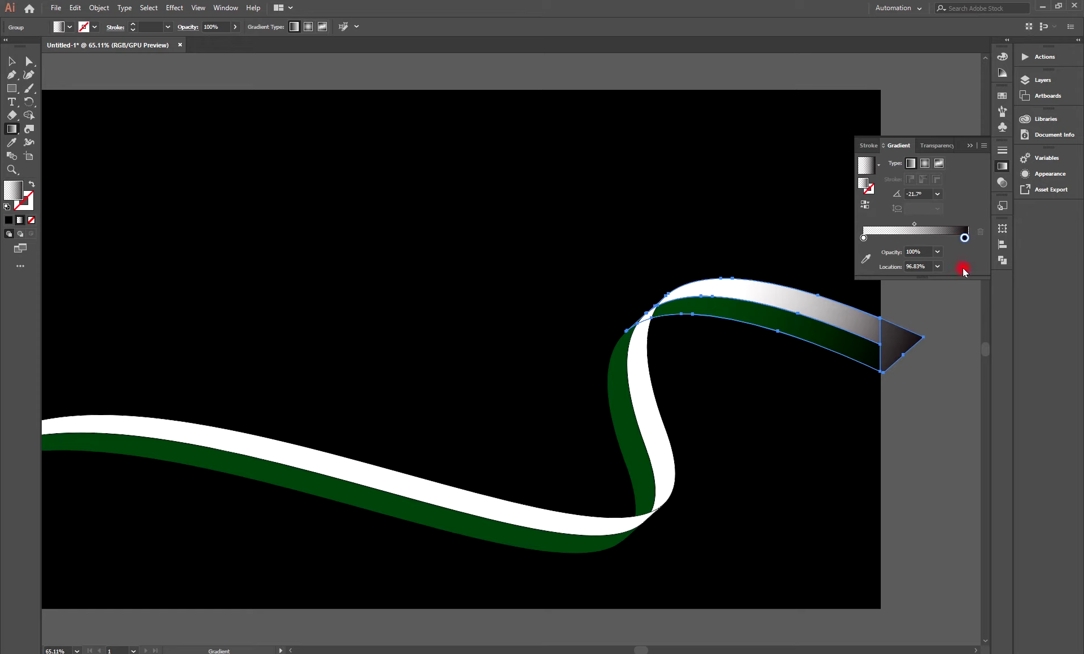
left_click(971, 145)
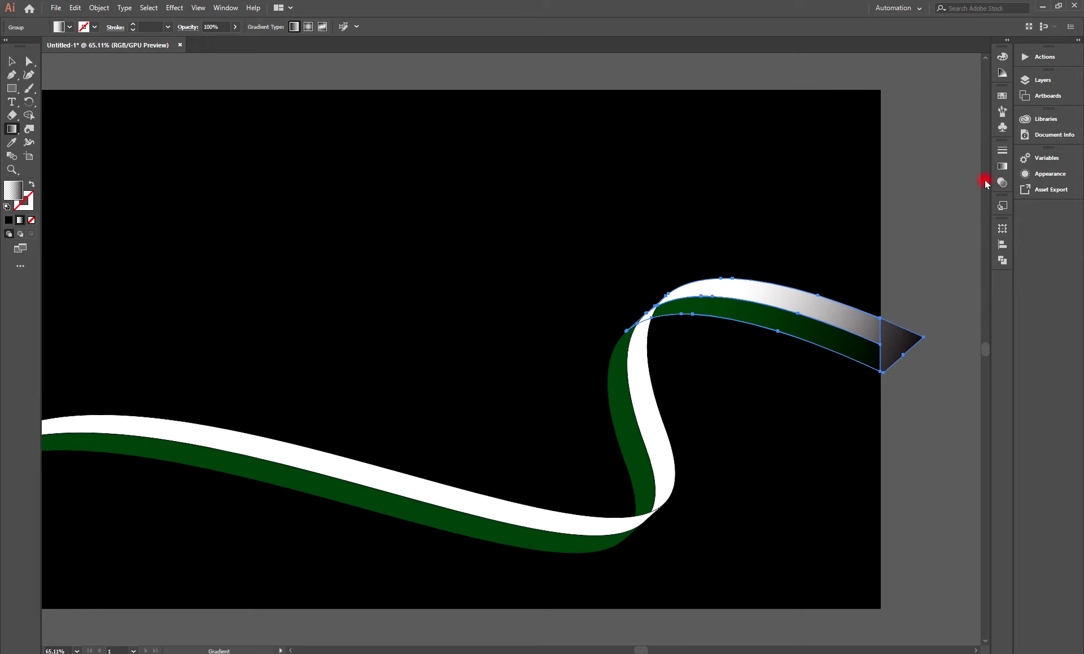
left_click(1002, 166)
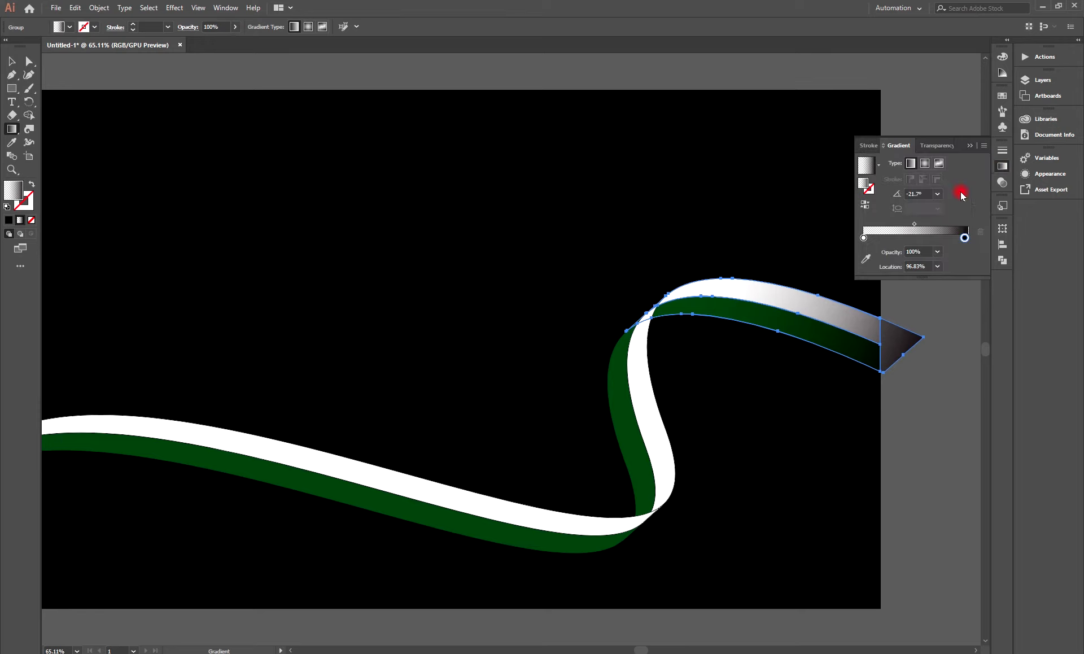
left_click(916, 226)
mouse_move(916, 225)
left_mouse_down()
mouse_move(903, 227)
mouse_move(916, 226)
left_mouse_up()
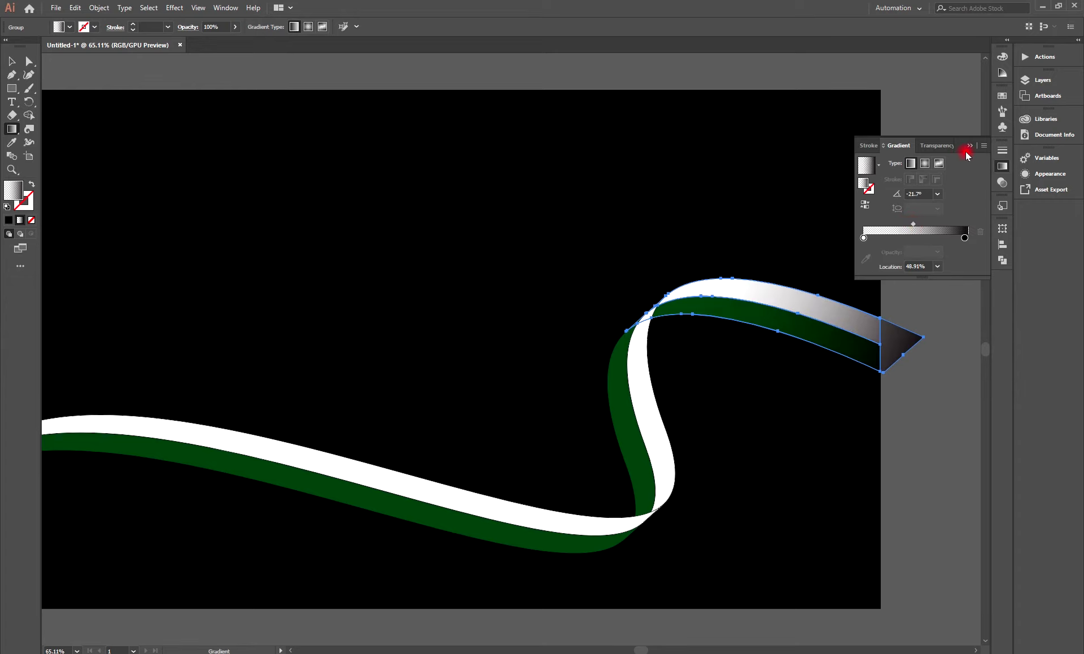
left_click(967, 154)
- Copy the middle vertical ribbon segment and paste the copy in front of it
left_click(12, 62)
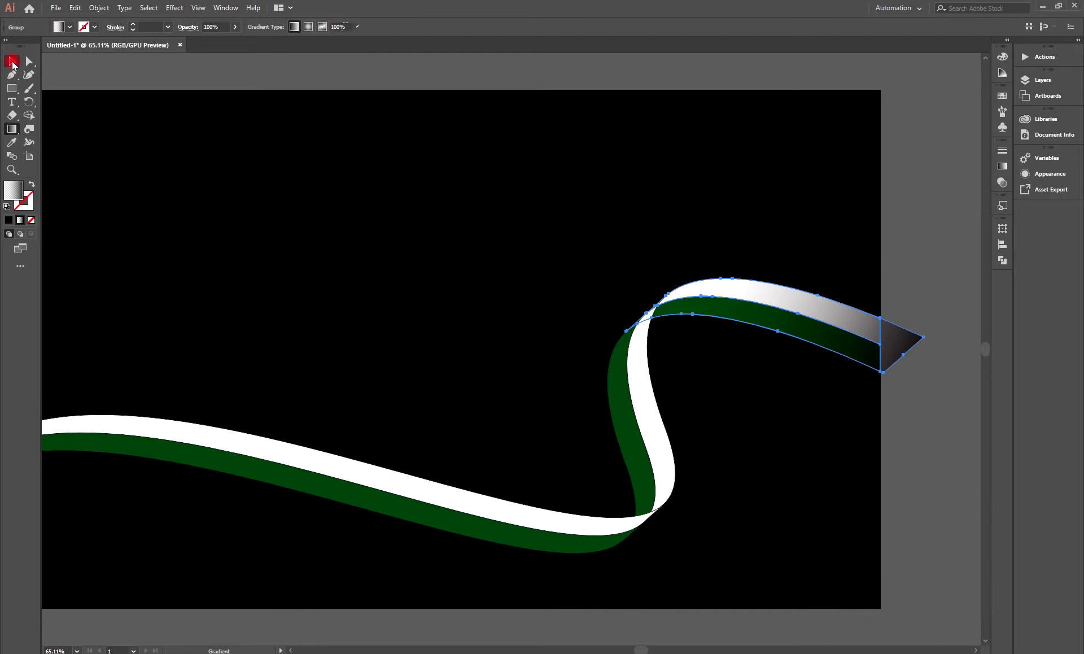
left_click(631, 448)
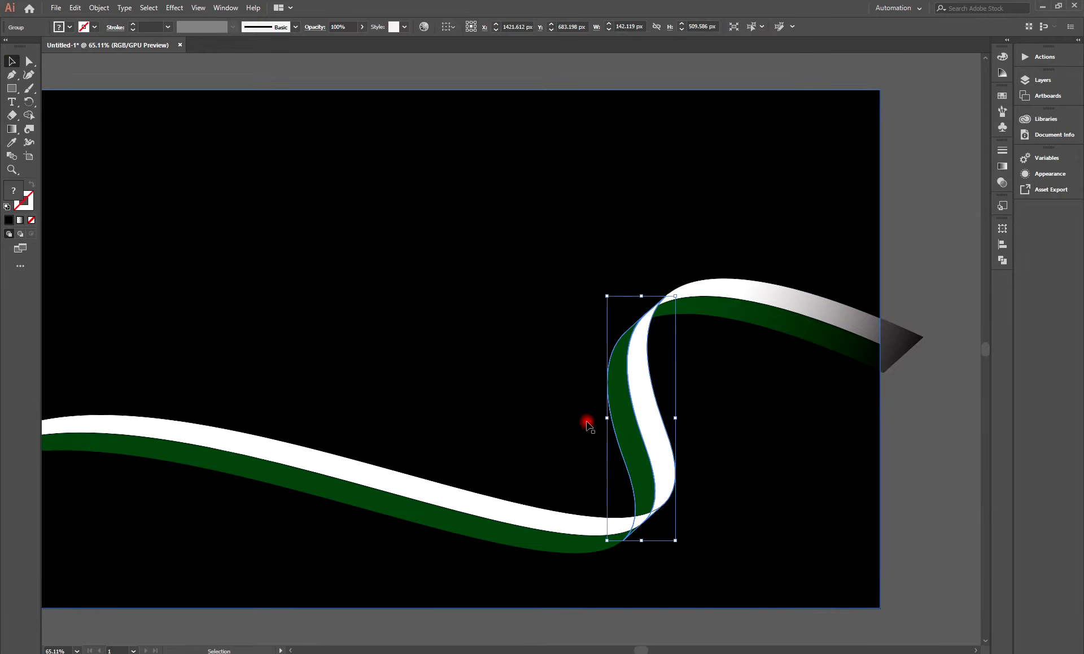
left_click(76, 8)
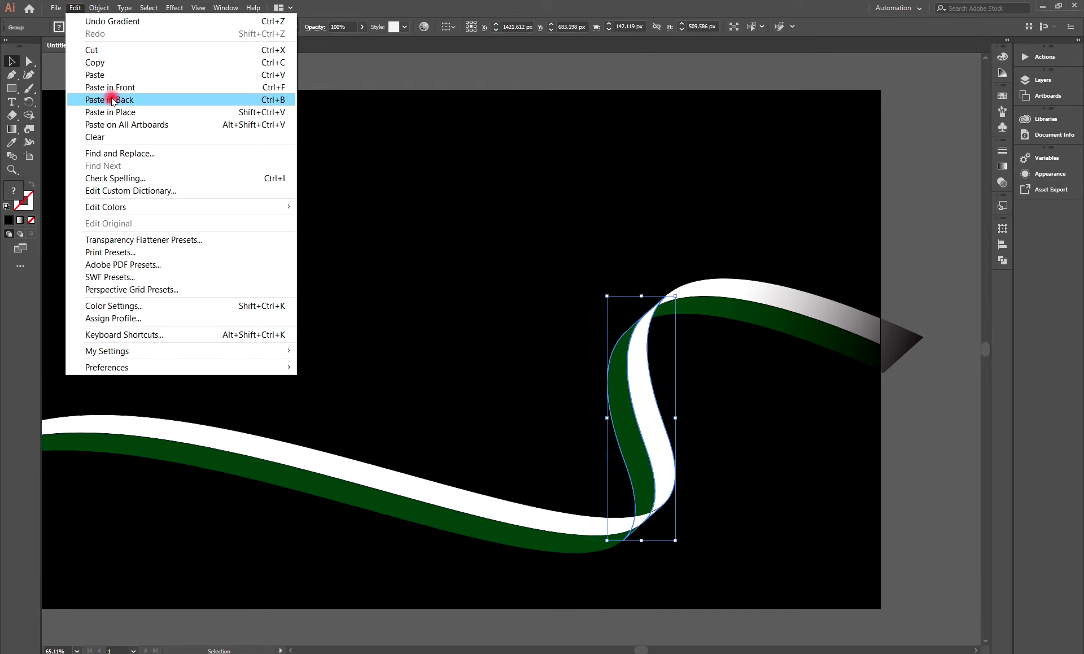
left_click(113, 62)
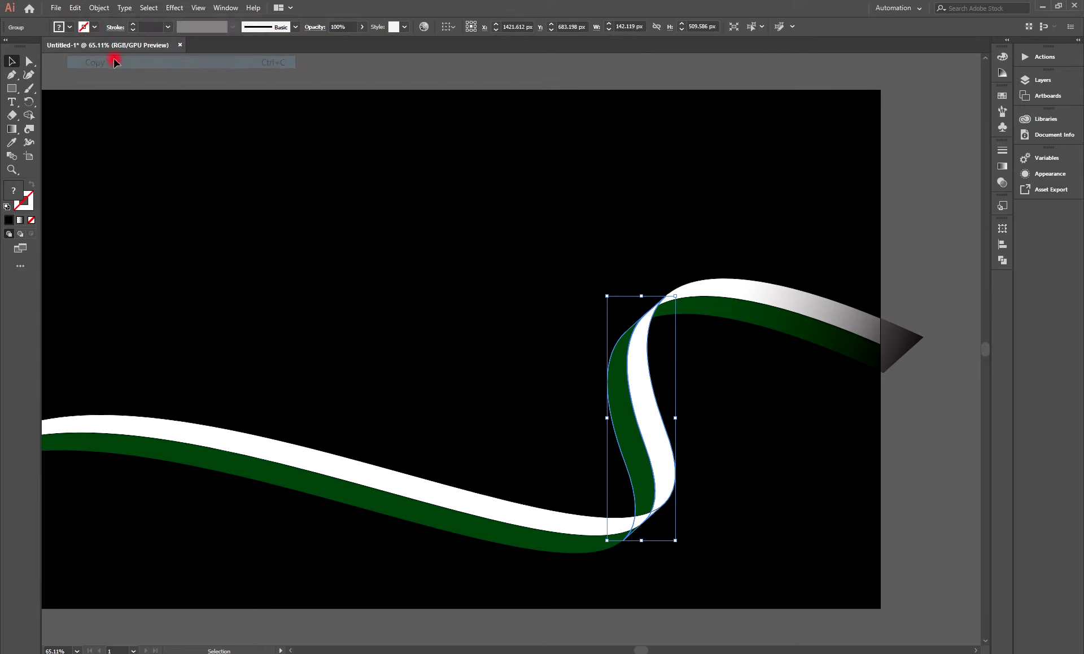
left_click(75, 7)
left_click(93, 88)
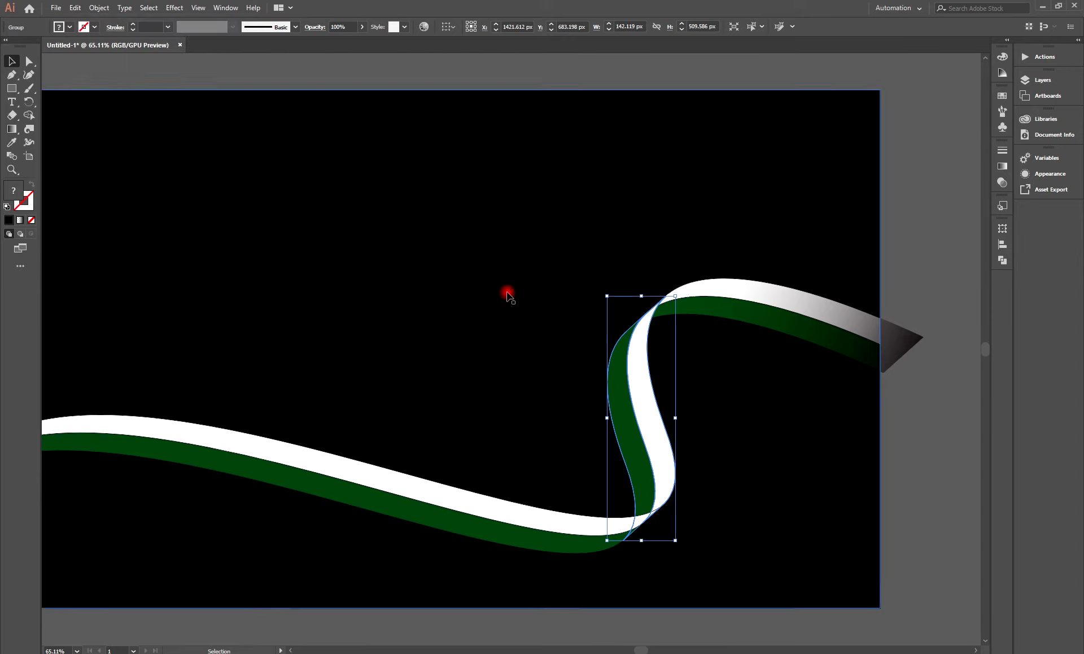
- Fill the middle segment's copy with the transparent white-to-black gradient and set its blend mode to Multiply
left_click(1002, 166)
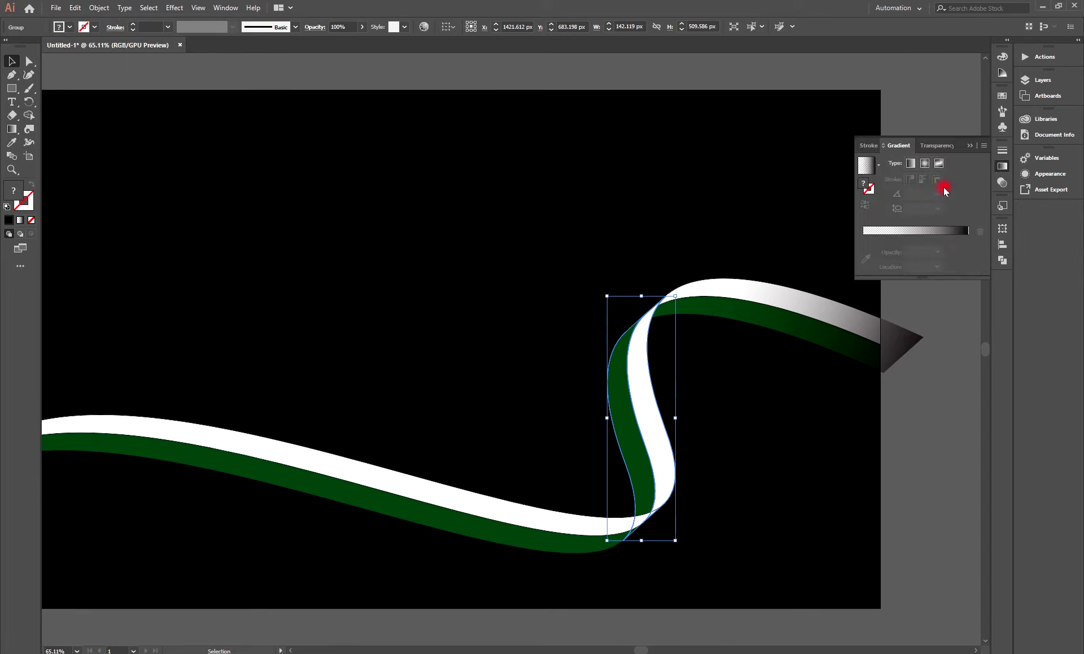
left_click(911, 232)
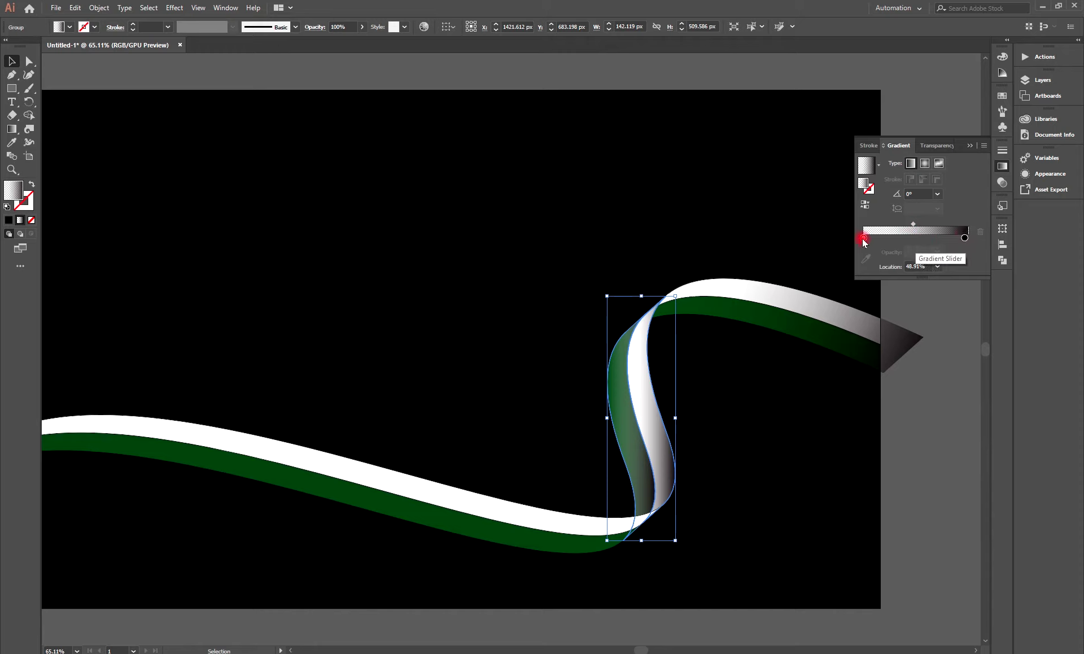
left_click(937, 145)
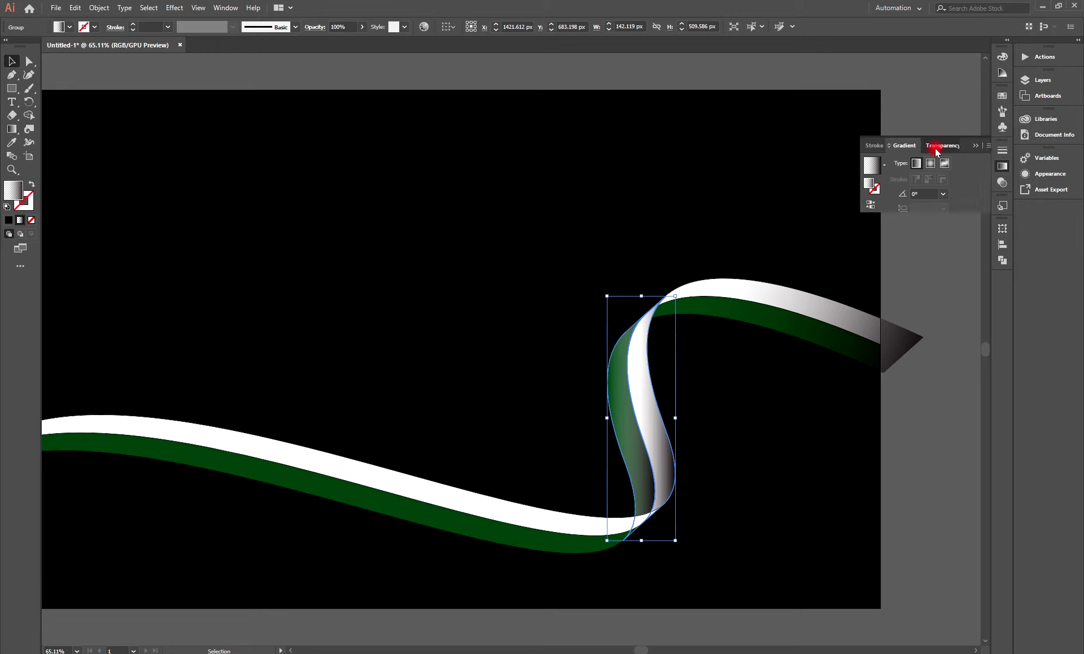
left_click(908, 163)
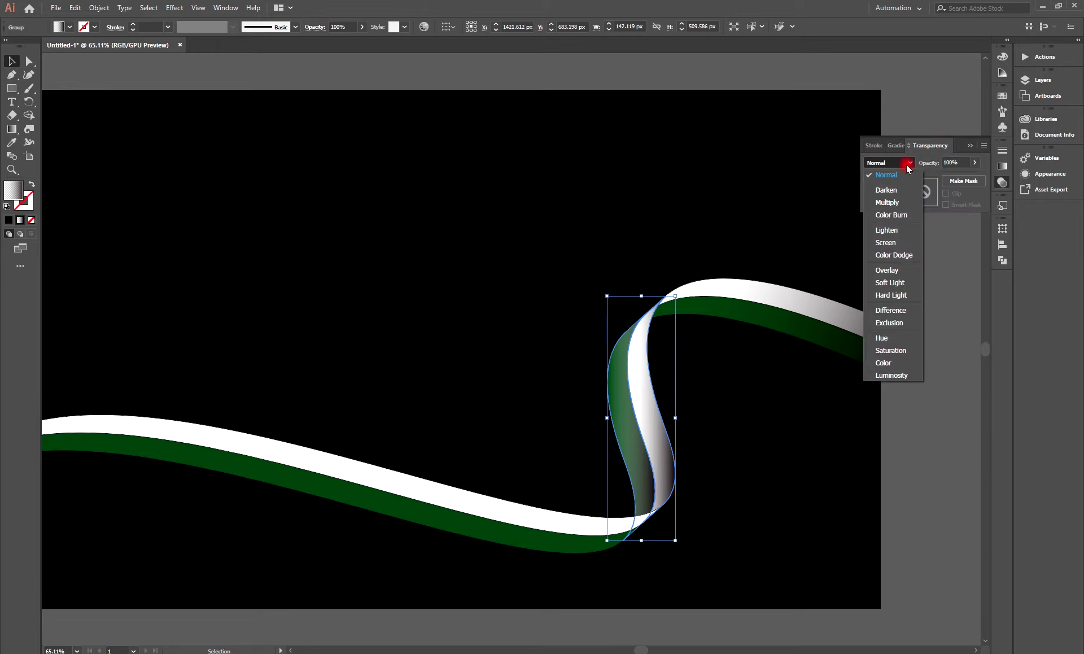
left_click(889, 202)
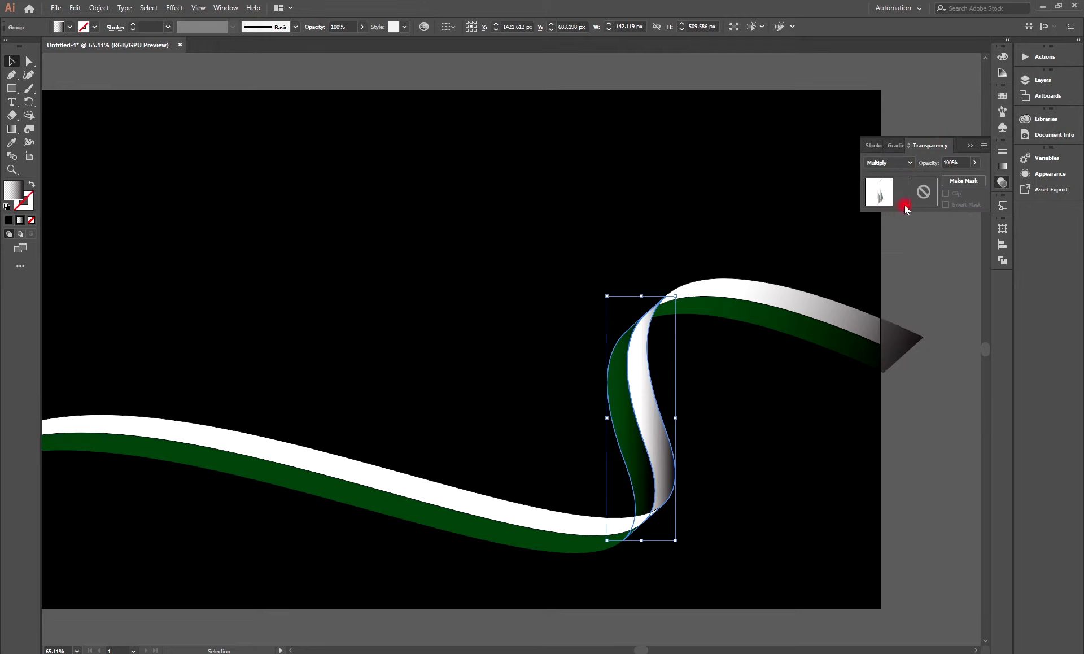
left_click(967, 145)
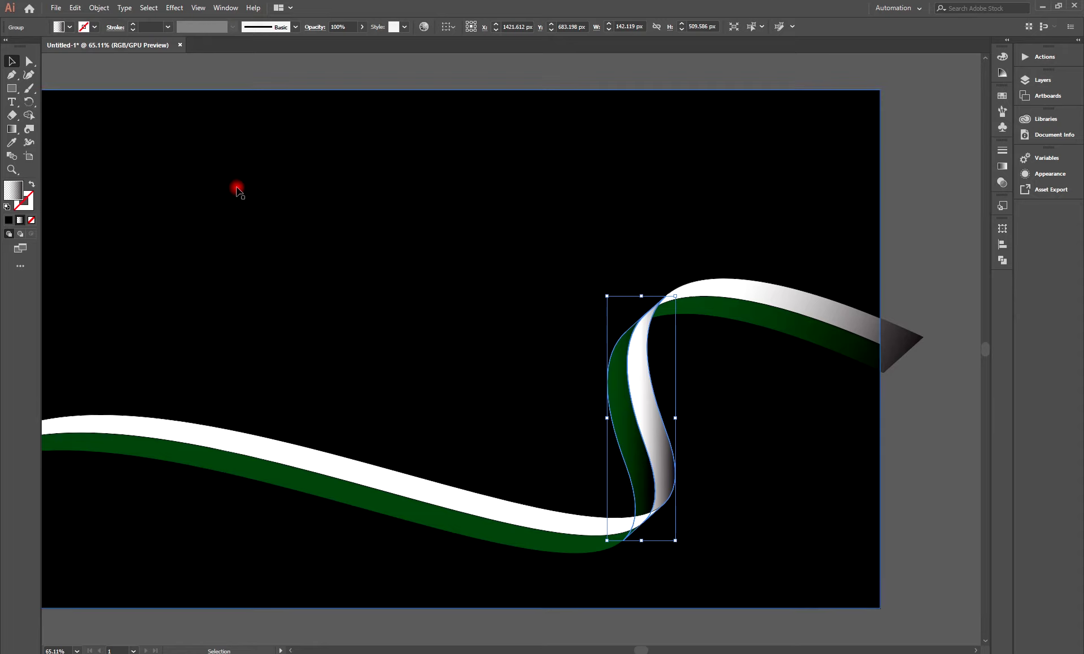
- Redraw the middle segment copy's gradient to run downward toward the lower fold with the Gradient tool, and deselect it
left_click(9, 131)
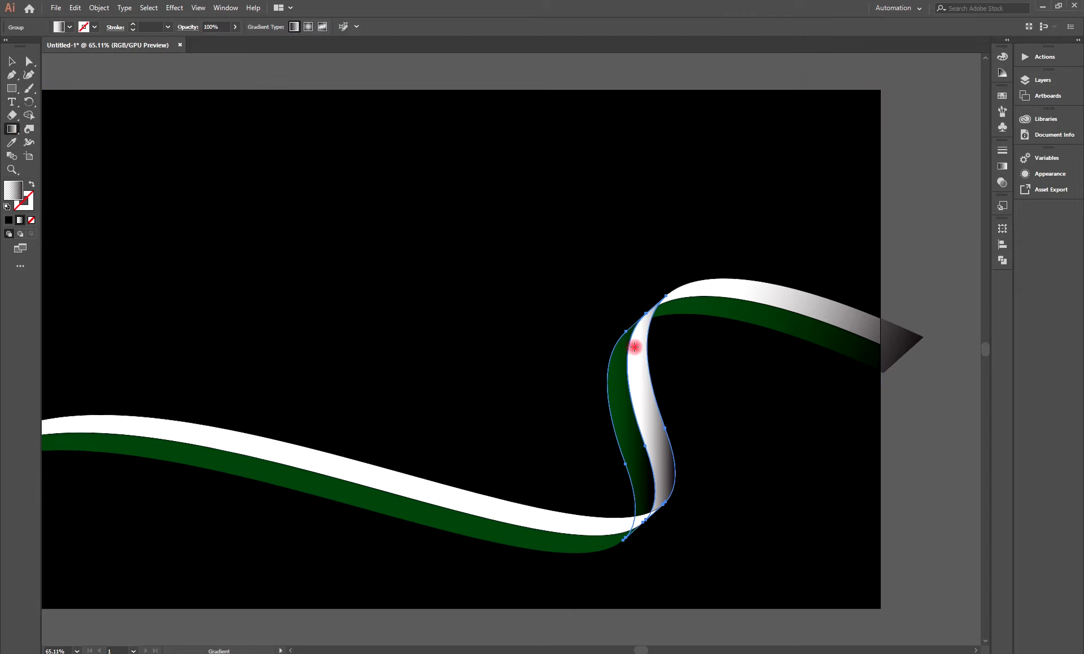
left_click_drag(636, 327, 634, 507)
mouse_move(634, 507)
left_mouse_down()
mouse_move(497, 555)
mouse_move(615, 546)
left_mouse_up()
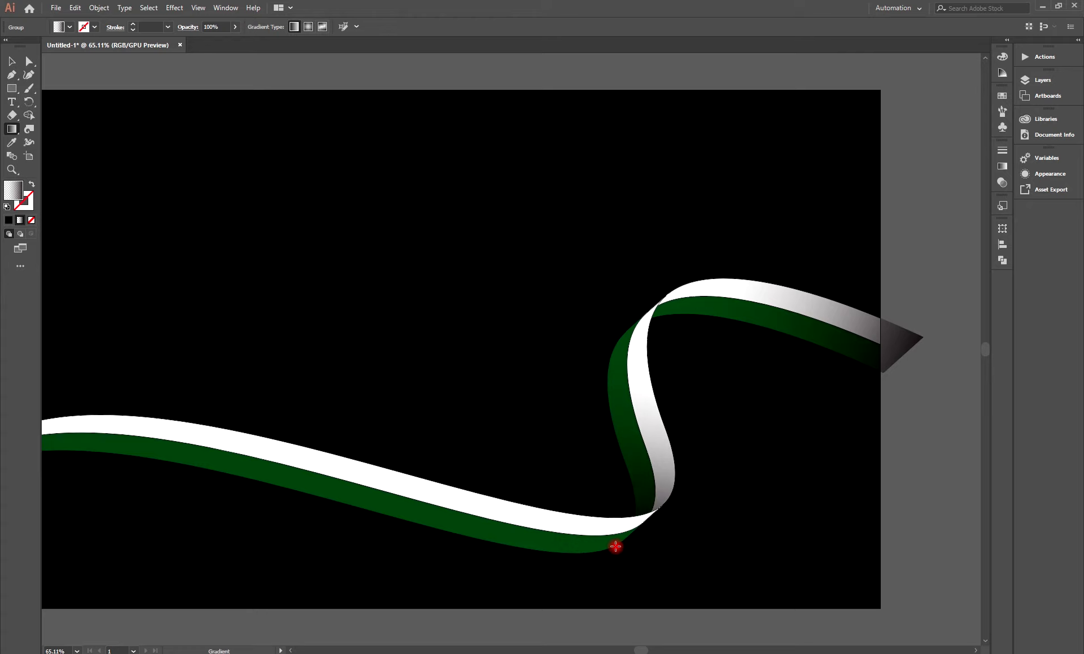
left_click_drag(620, 544, 629, 530)
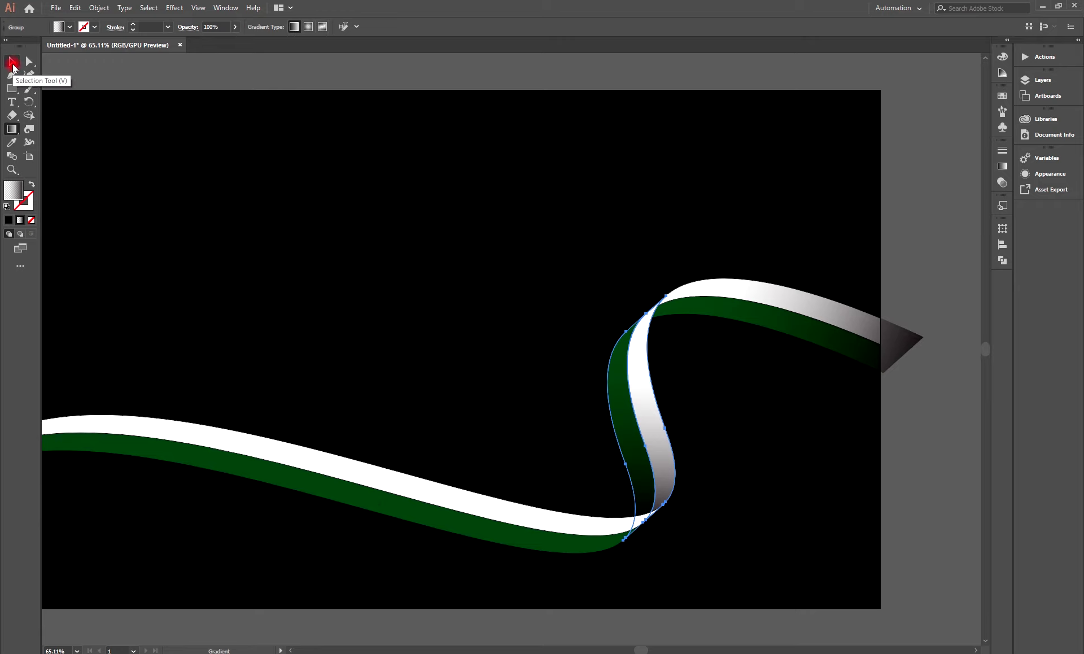
left_click(13, 62)
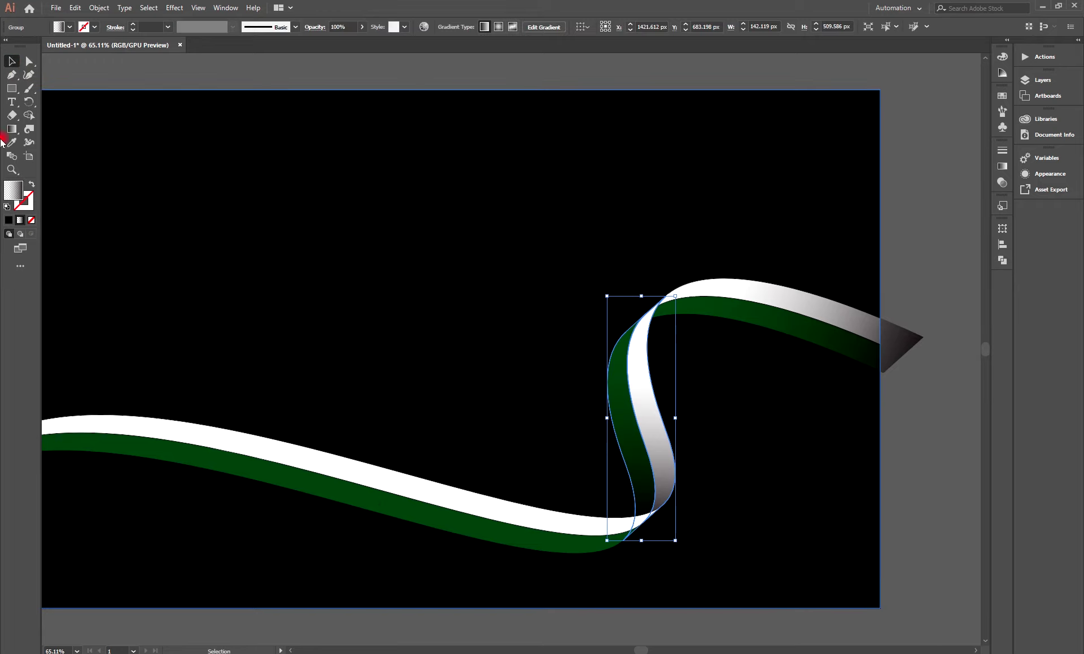
left_click(935, 131)
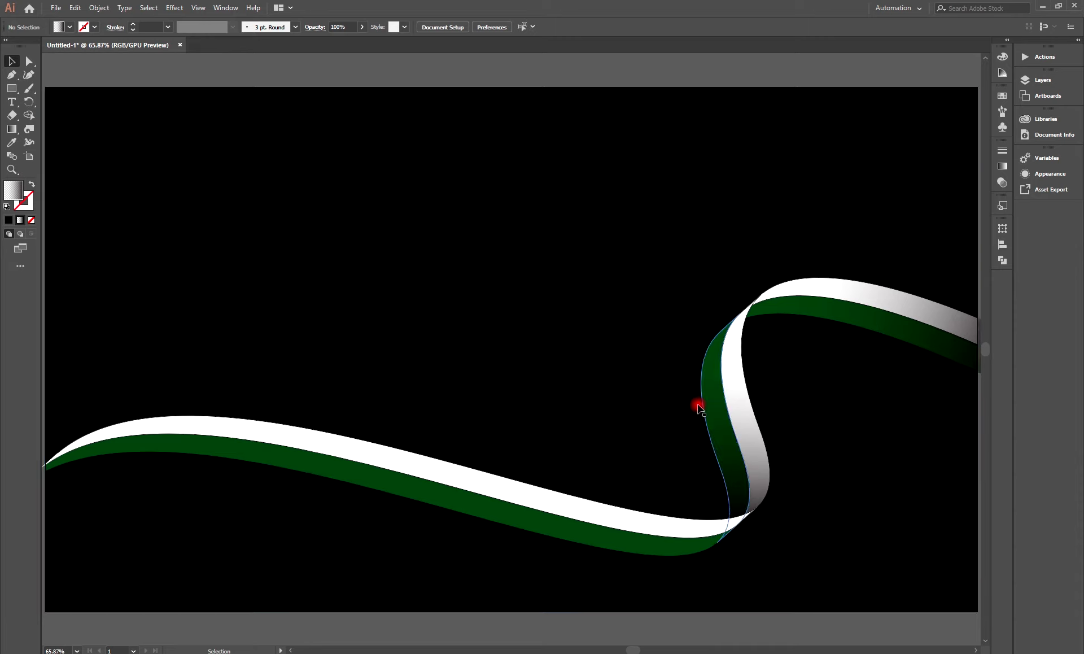
- Copy the long lower left ribbon segment and paste the copy in front of it
left_click(450, 494)
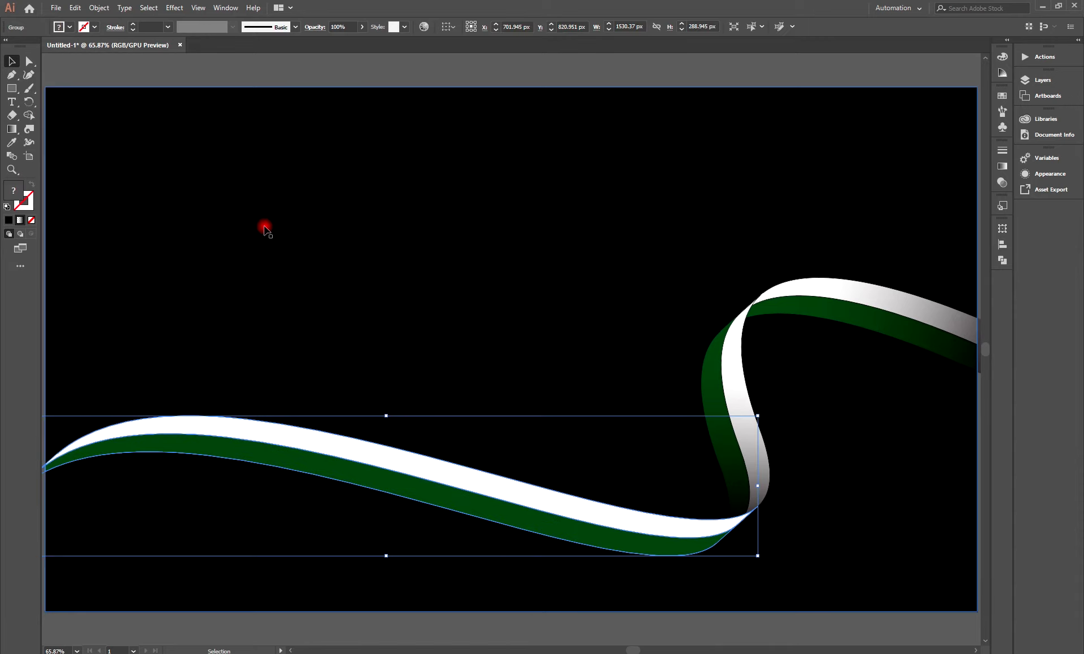
left_click(74, 8)
left_click(92, 63)
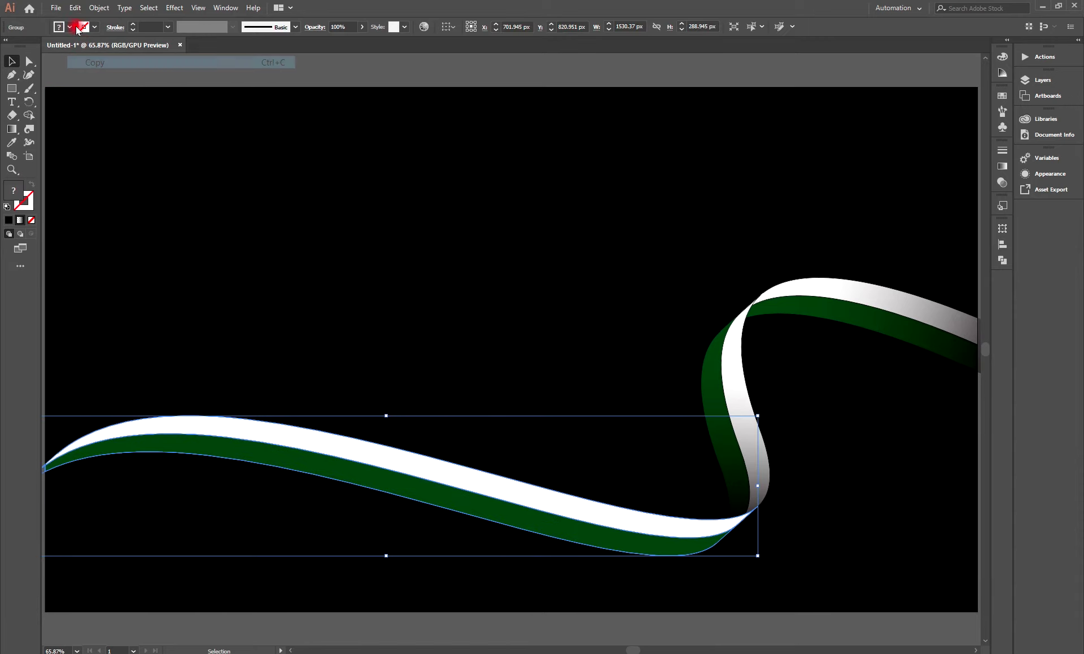
left_click(74, 8)
left_click(81, 87)
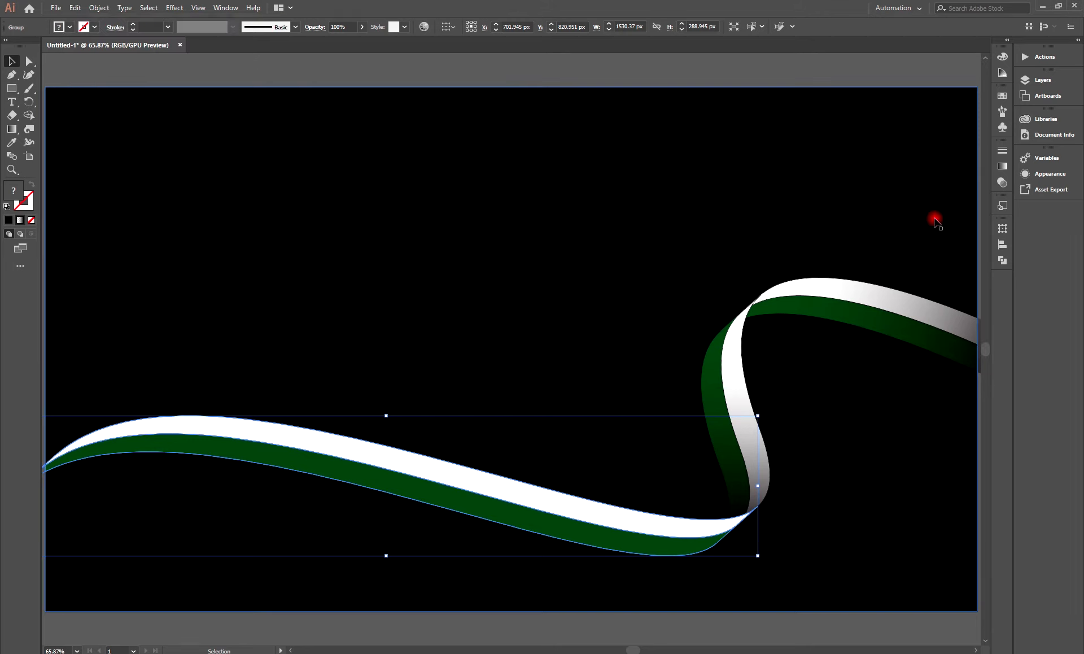
- Fill the long segment's copy with the transparent white-to-black linear gradient
left_click(1002, 168)
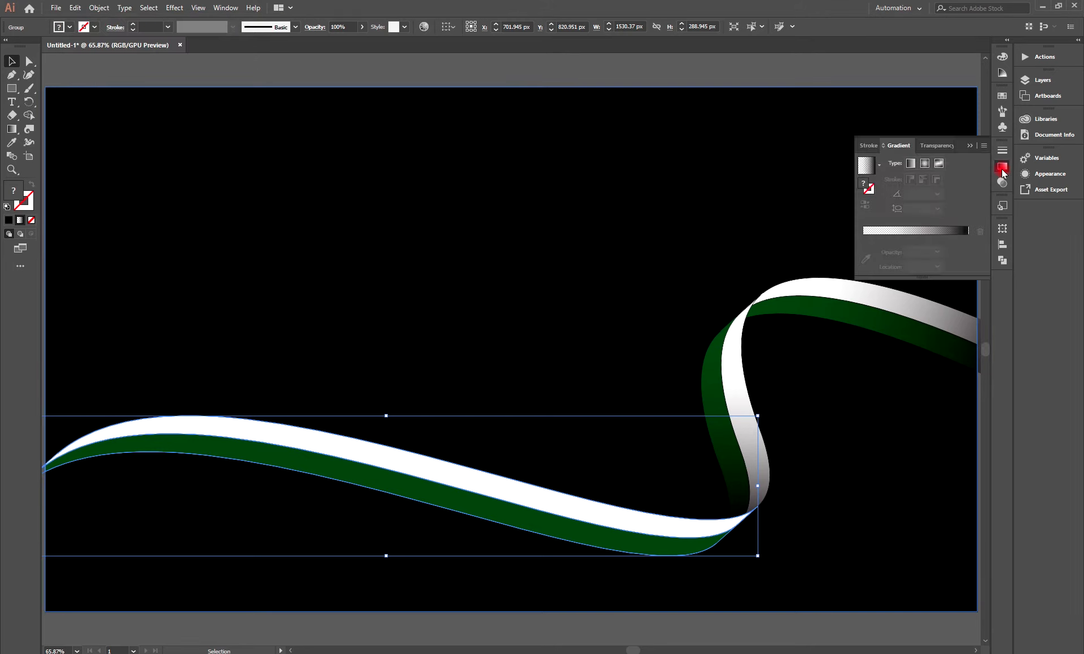
left_click(866, 165)
left_click(917, 237)
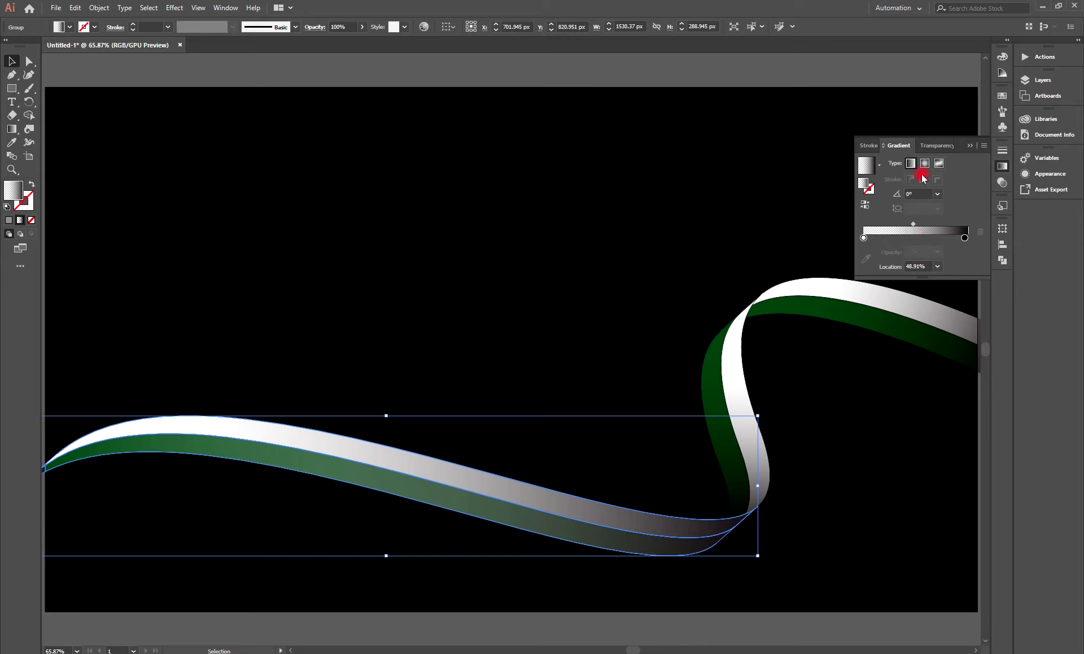
- Add a middle stop to the gradient at 46.83% and set its opacity to 50%
left_click(913, 231)
left_click(913, 238)
left_click(936, 252)
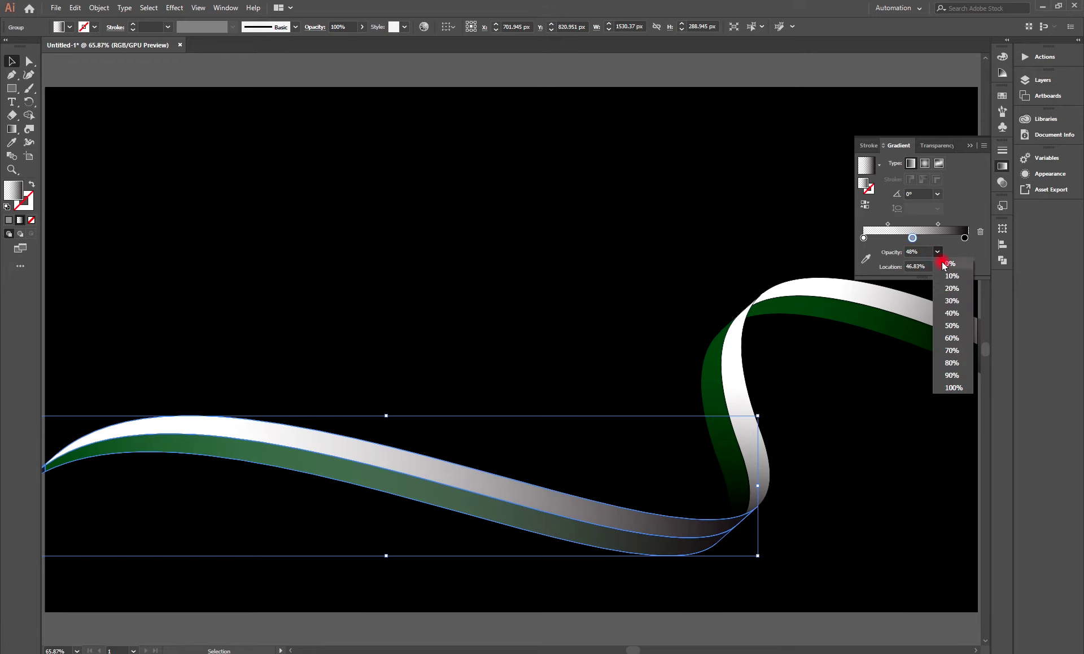
left_click(953, 326)
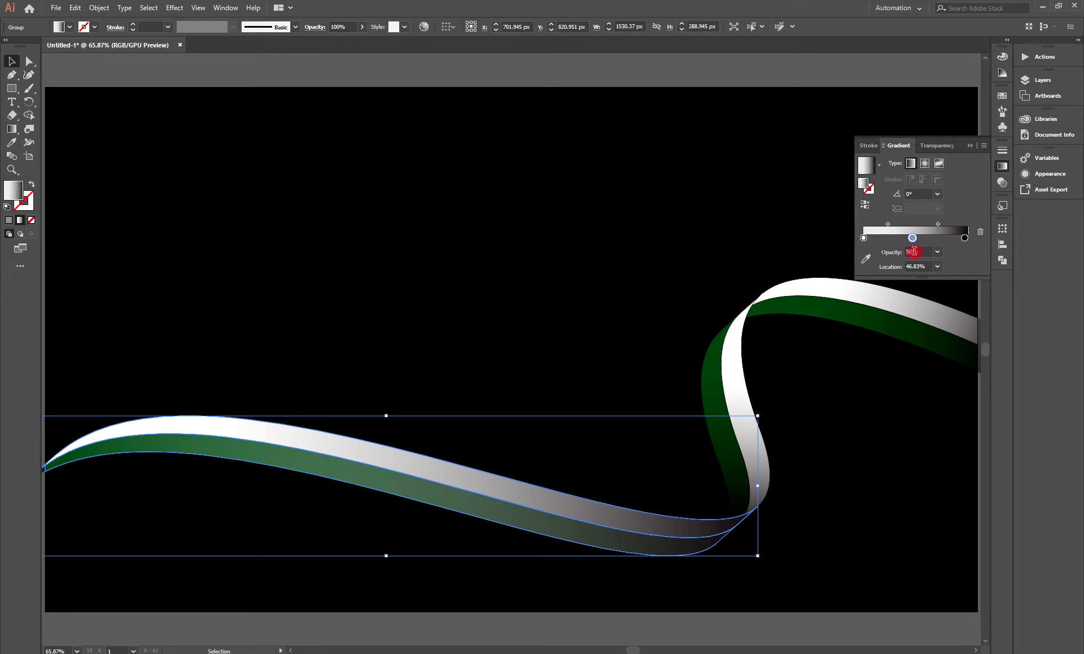
- Set the middle gradient stop's opacity to 52% and change the transparent start stop's colour to black
left_click(893, 255)
key("Tab")
left_click(964, 251)
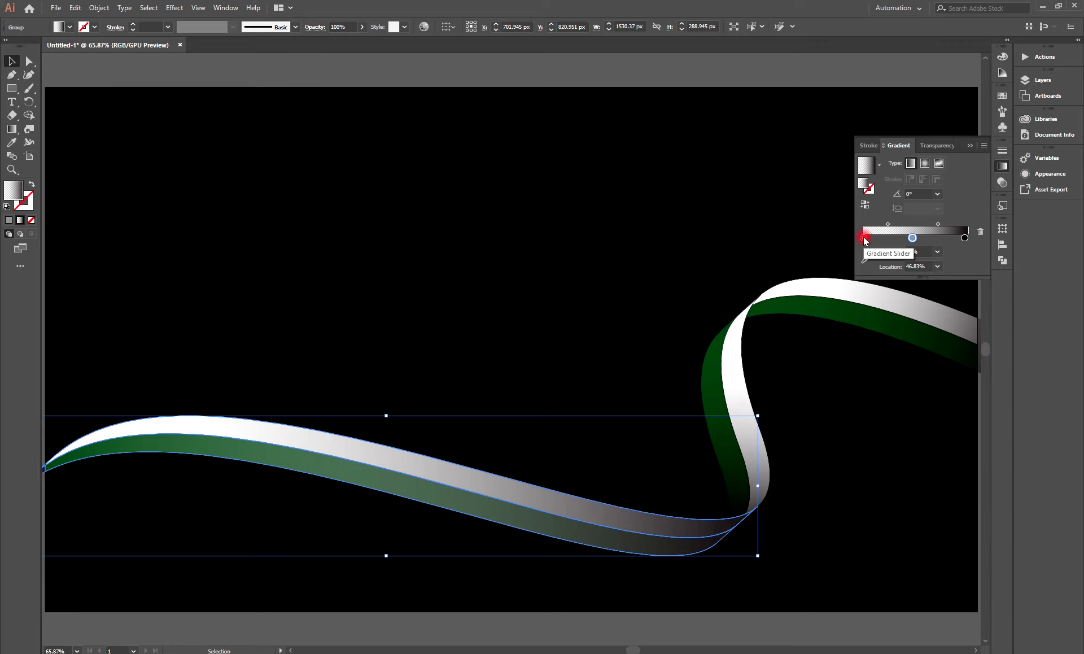
left_click(864, 237)
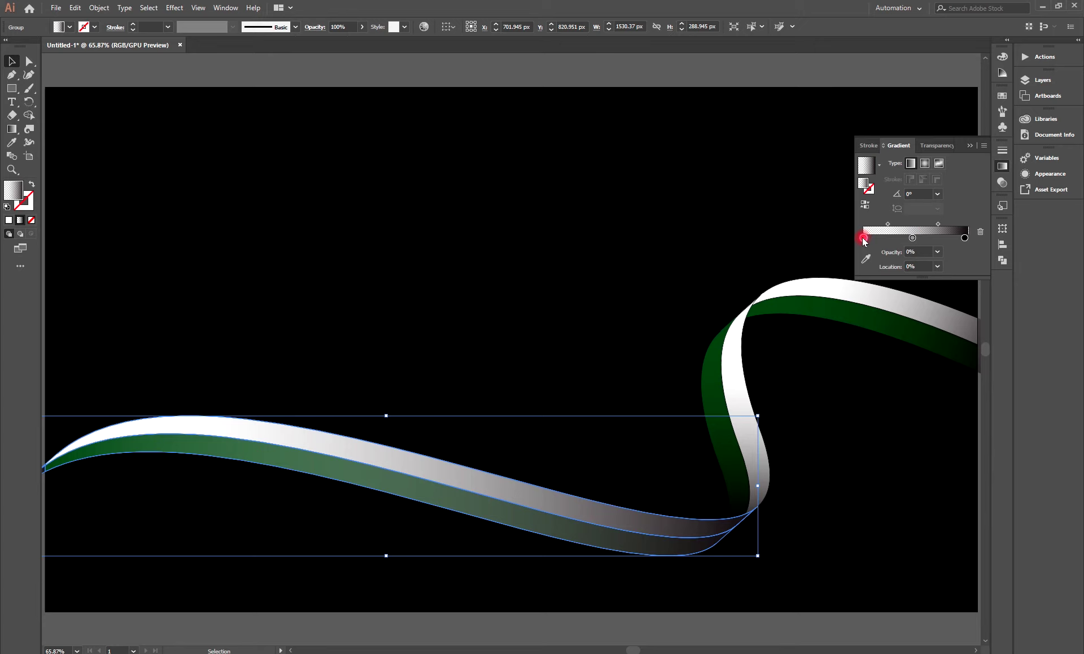
double_click(863, 237)
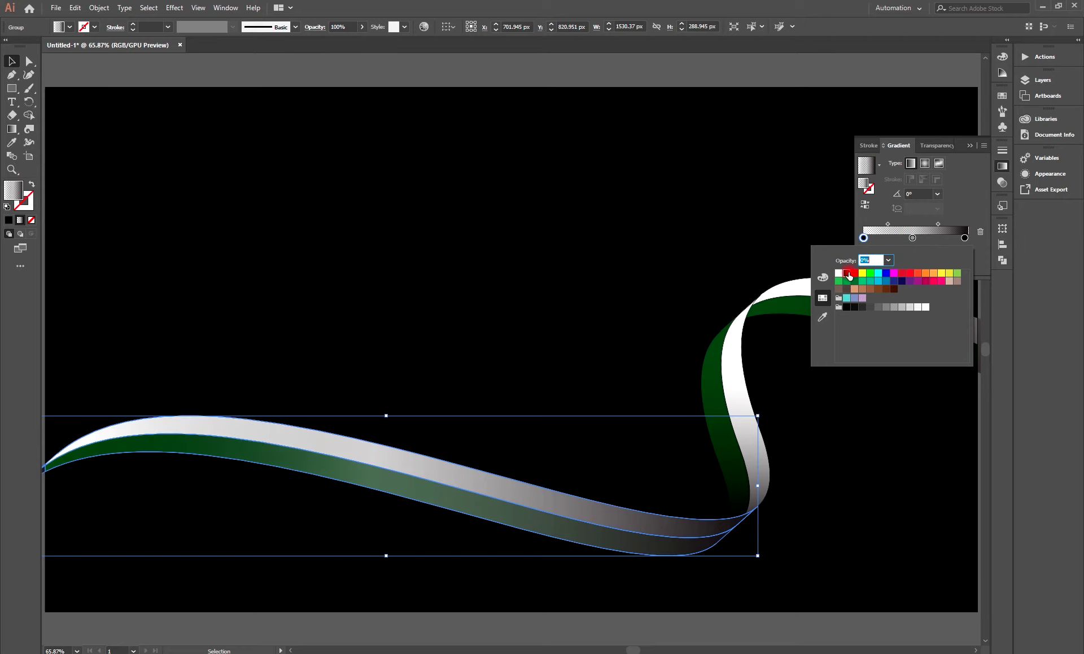
- Change the middle gradient stop's colour to white and move it to 47.88%
left_click(910, 239)
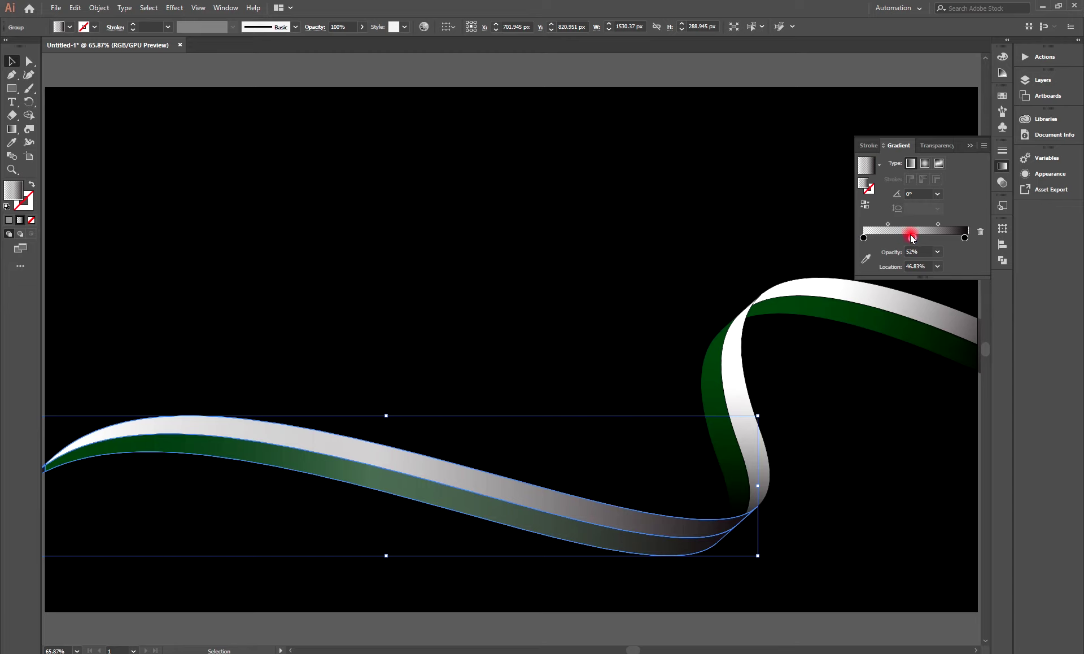
left_click_drag(913, 237, 911, 238)
double_click(910, 237)
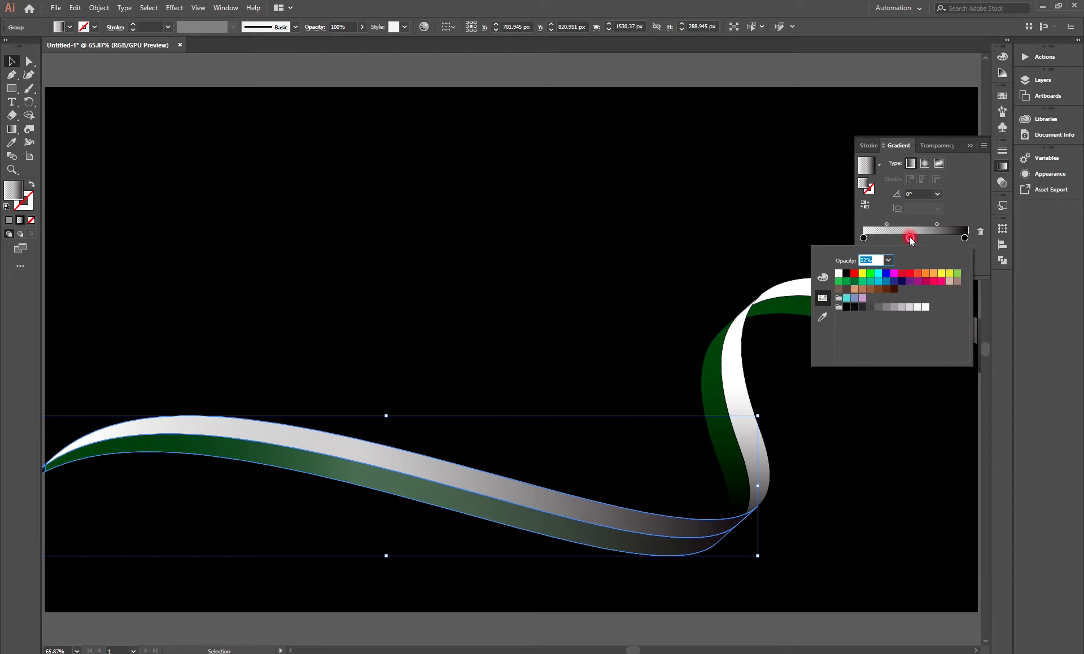
left_click(839, 273)
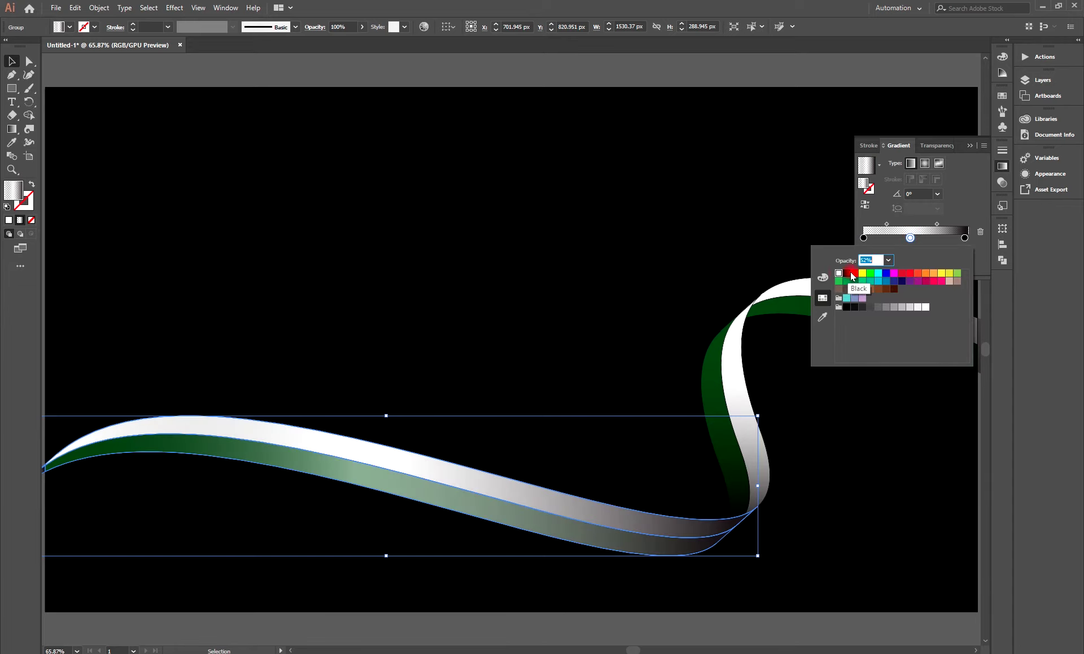
left_click_drag(911, 238, 917, 240)
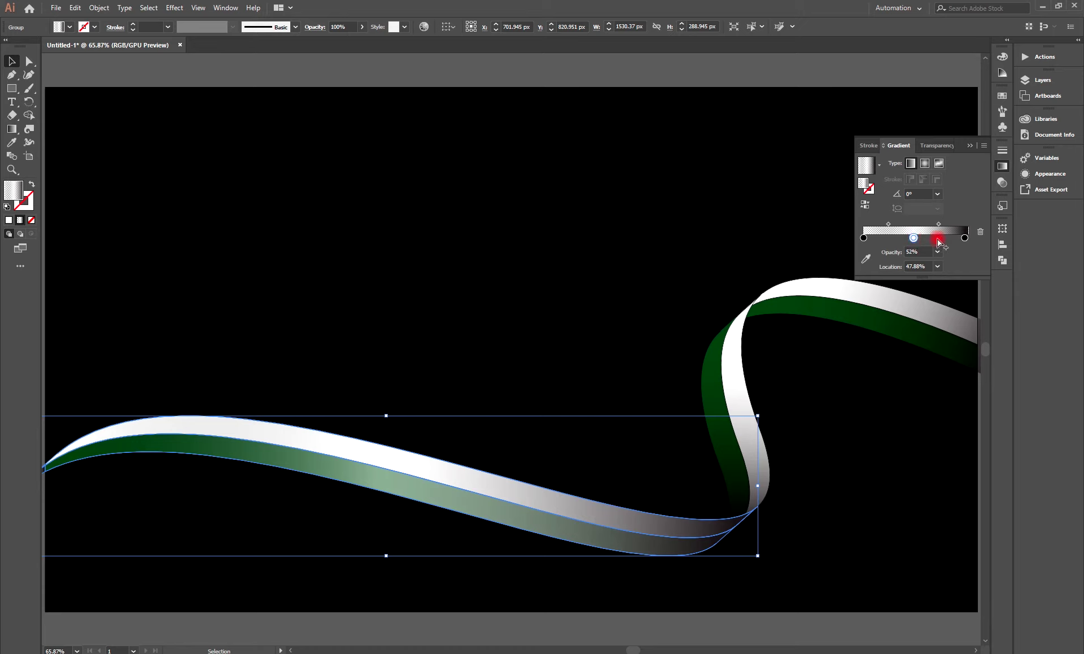
- Set the long segment copy's blending mode to Multiply
left_click(941, 144)
left_click(903, 164)
left_click(890, 207)
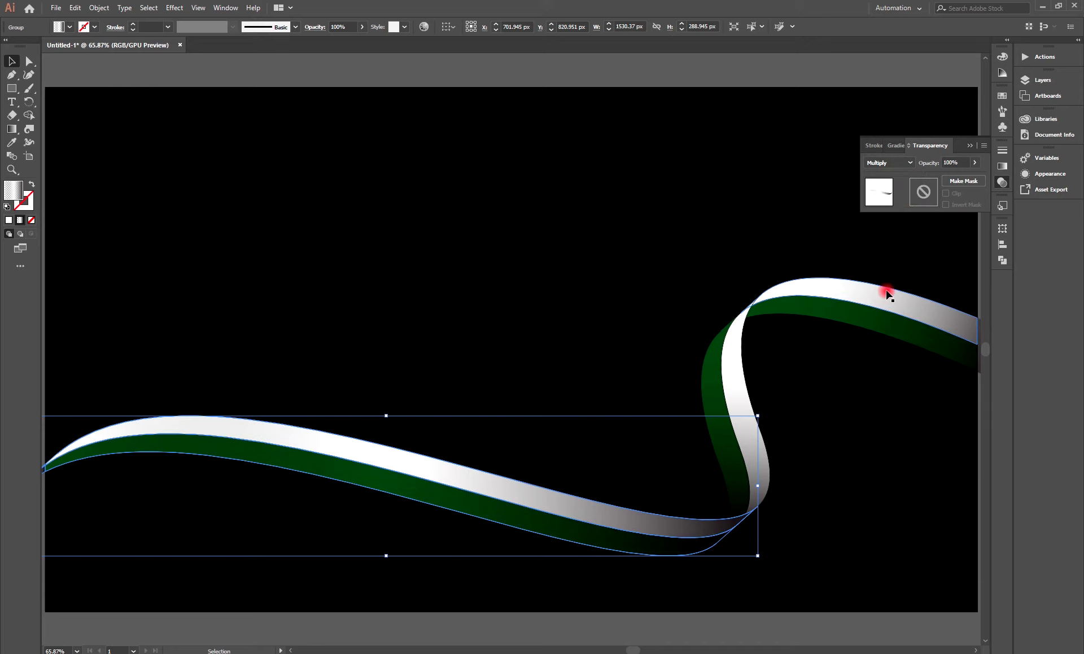
- Move the long segment copy's middle gradient stop to 51.59%
left_click(893, 145)
left_click(914, 237)
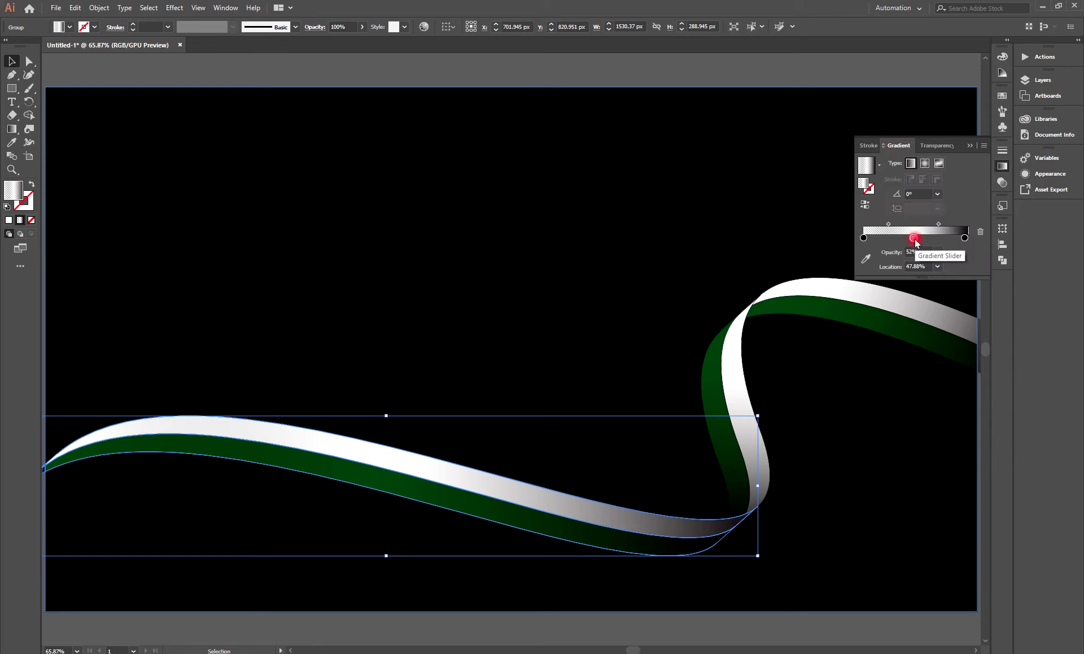
left_click_drag(914, 237, 919, 238)
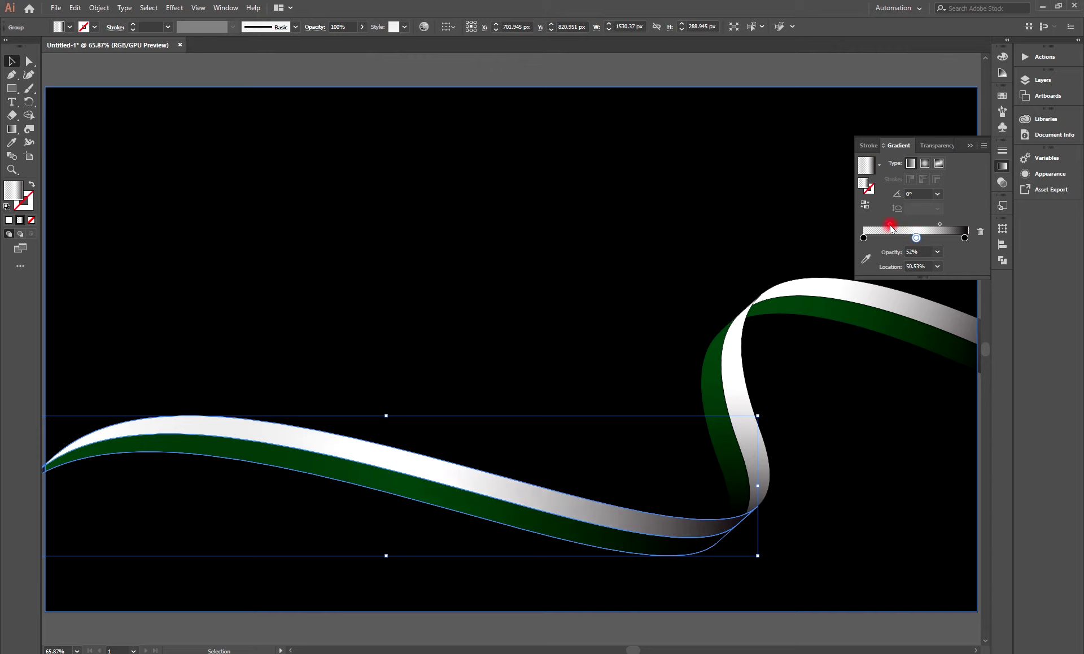
left_click_drag(890, 225, 887, 226)
left_click_drag(918, 238, 919, 238)
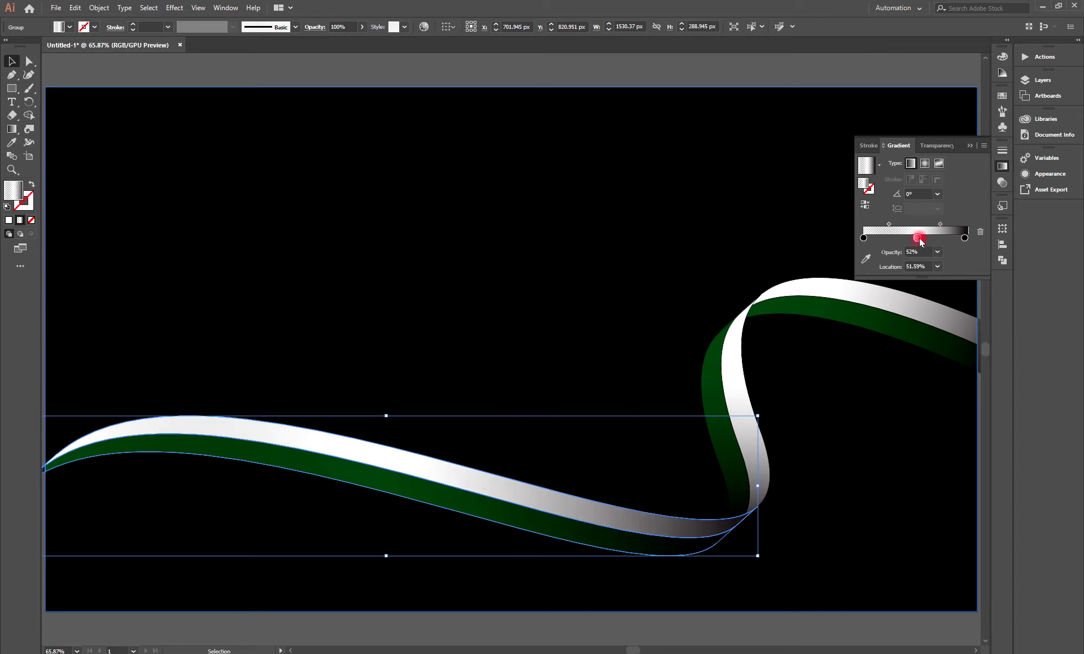
left_click(971, 145)
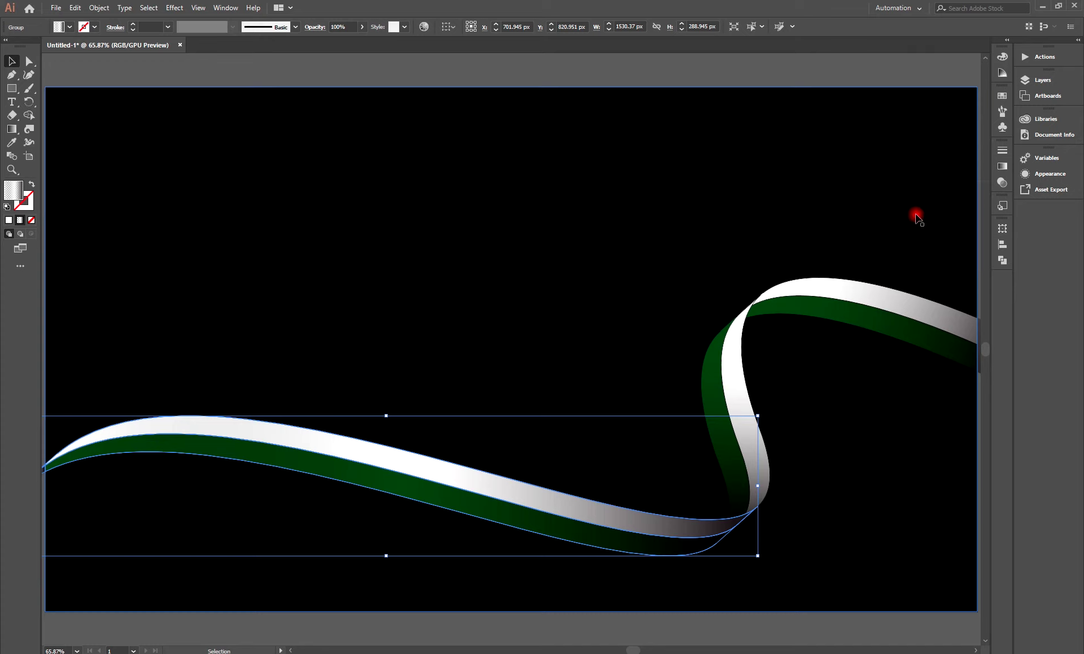
- Redraw the long segment copy's gradient with the Gradient tool at about -5.4° so it darkens toward the lower fold
left_click(11, 129)
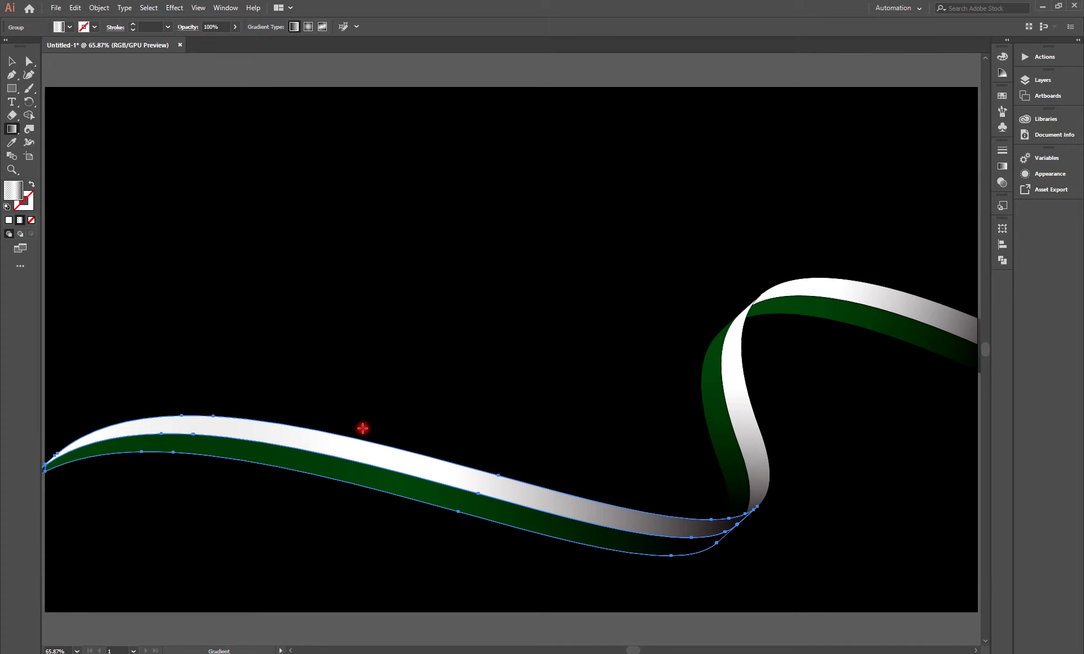
left_click_drag(339, 448, 797, 475)
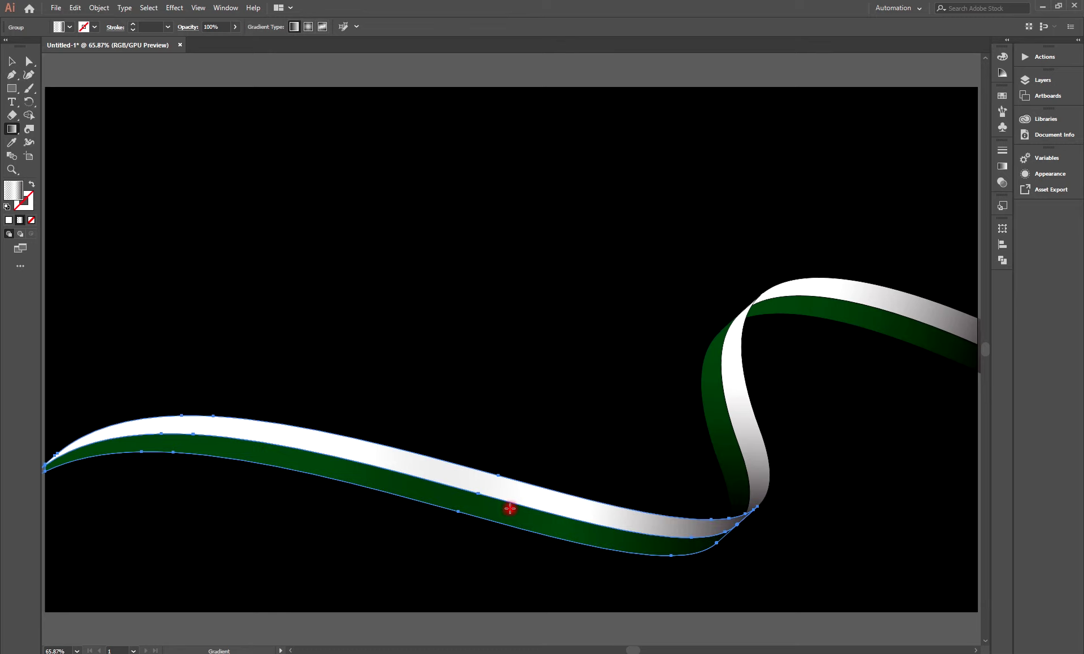
left_click_drag(309, 456, 182, 454)
key("ctrl+z")
key("ctrl+z")
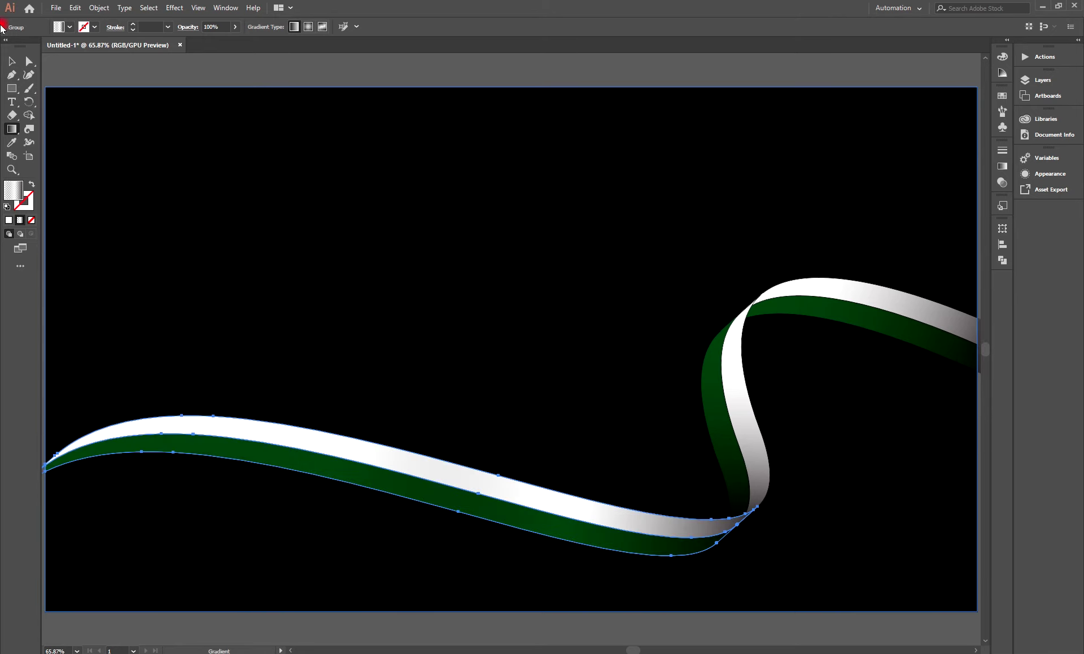
key("v")
key("v")
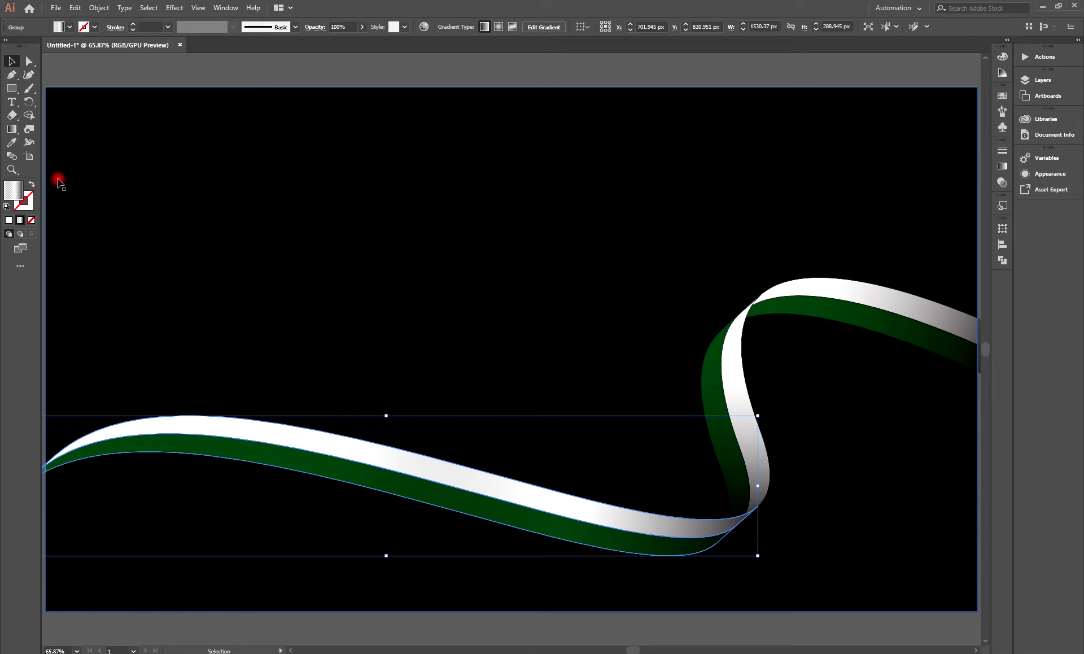
- Move the gradient's first midpoint to 67.14% and its second midpoint to 67.62%
left_click(10, 130)
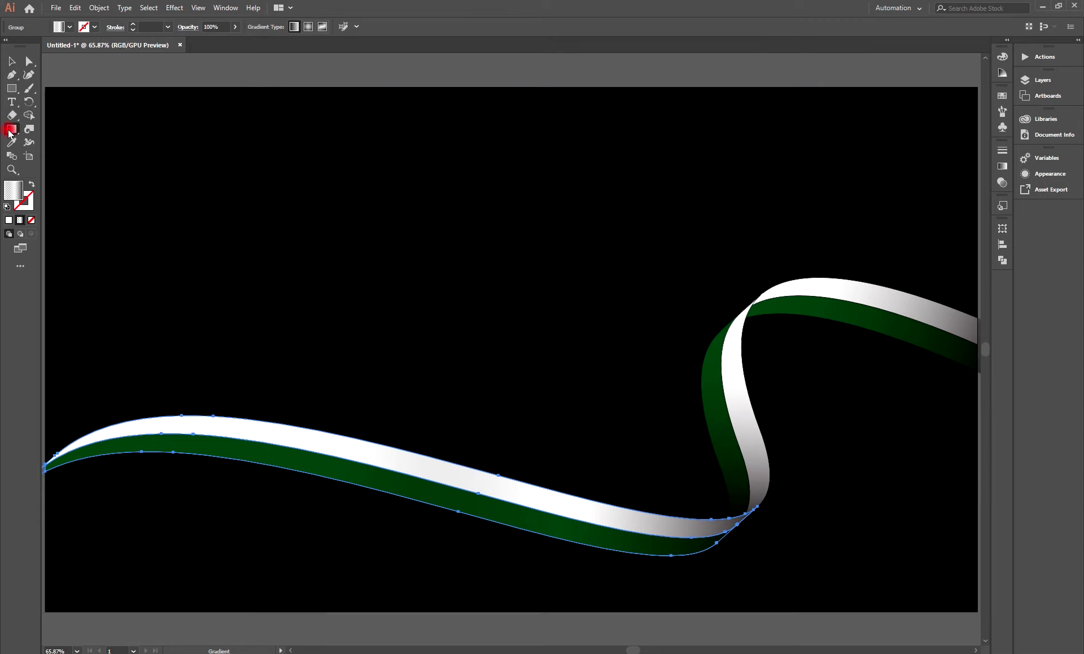
left_click(1003, 166)
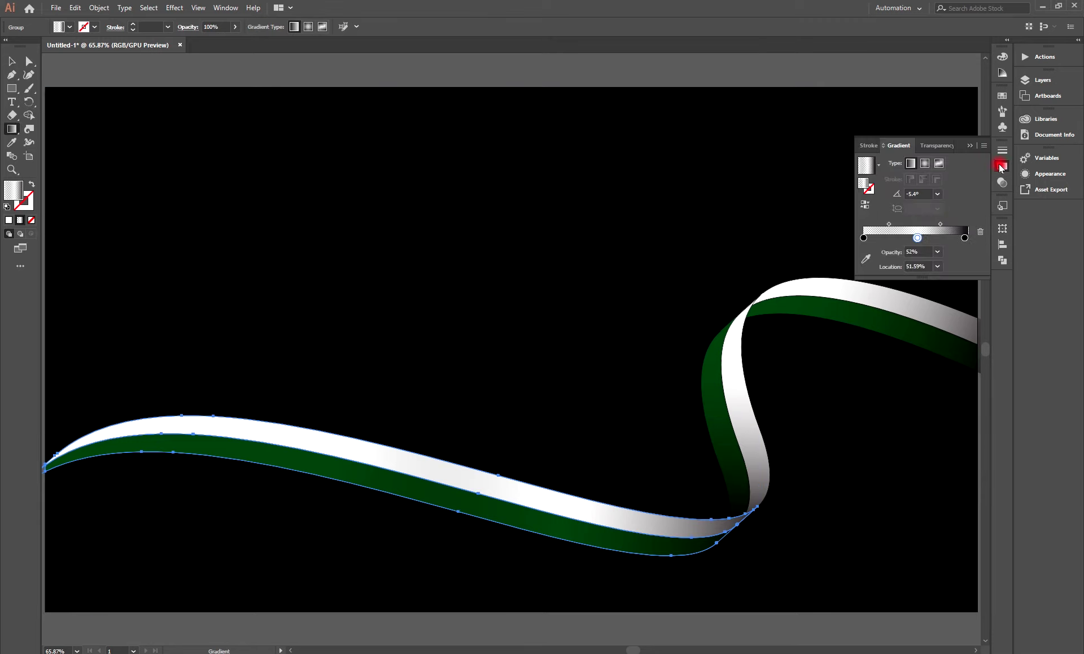
left_click(890, 228)
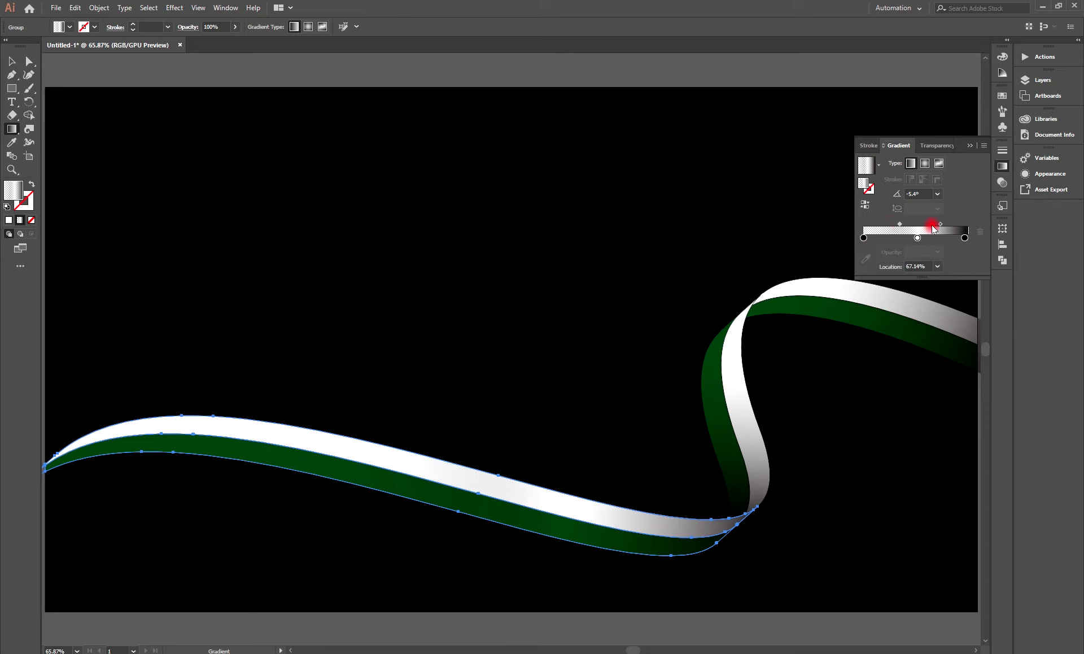
left_click_drag(940, 224, 950, 226)
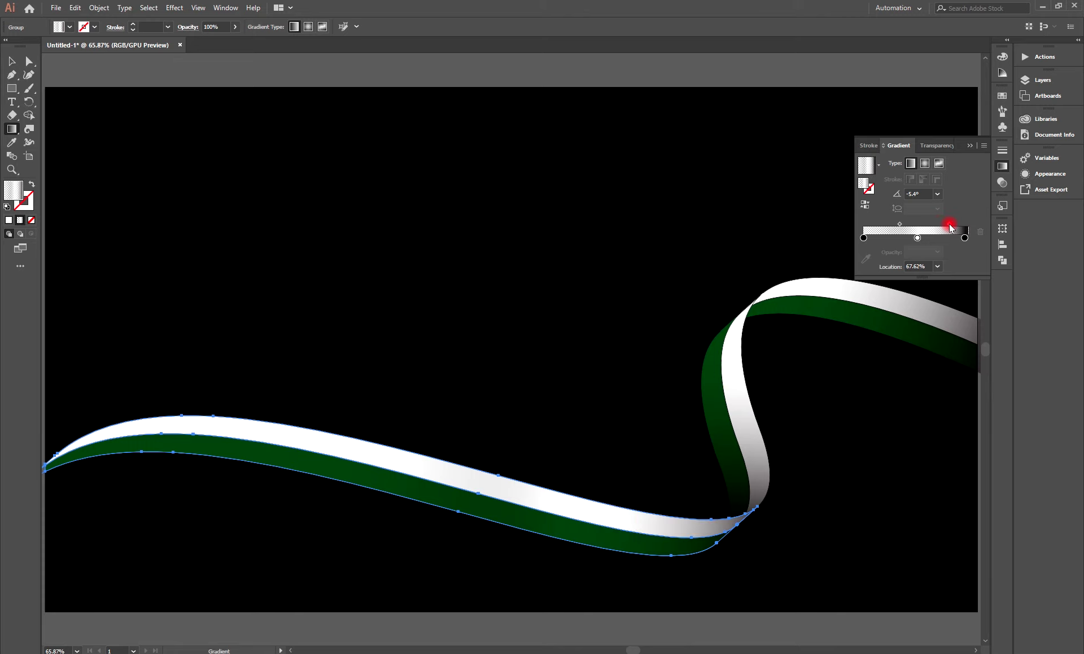
left_click(917, 240)
left_click(968, 147)
- Select the background with all ribbon segments and split the background along the ribbon with the Shape Builder tool
key("ctrl+minus")
left_click(32, 54)
left_click(5, 62)
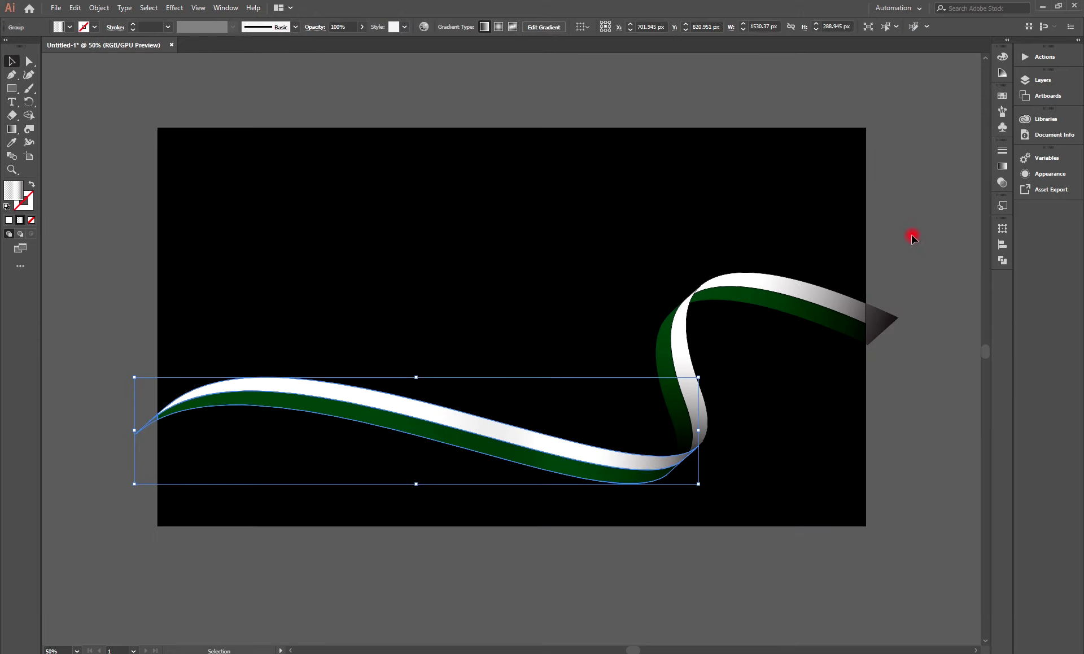
left_click_drag(910, 232, 108, 507)
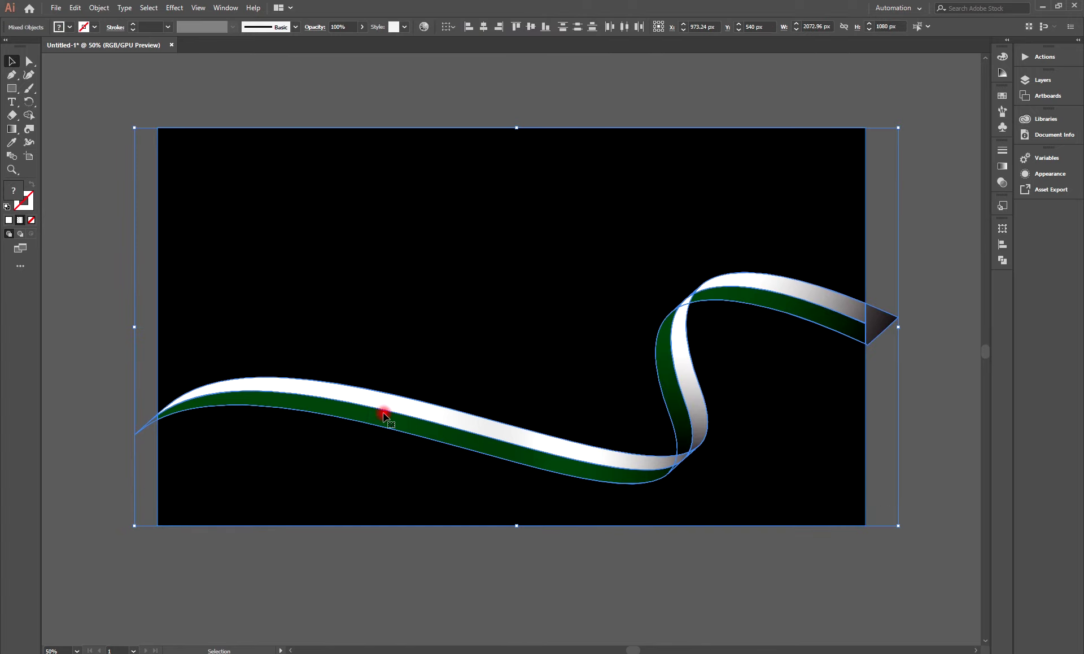
left_click_drag(968, 235, 92, 440)
left_click(29, 116)
left_click(339, 474)
left_click(12, 62)
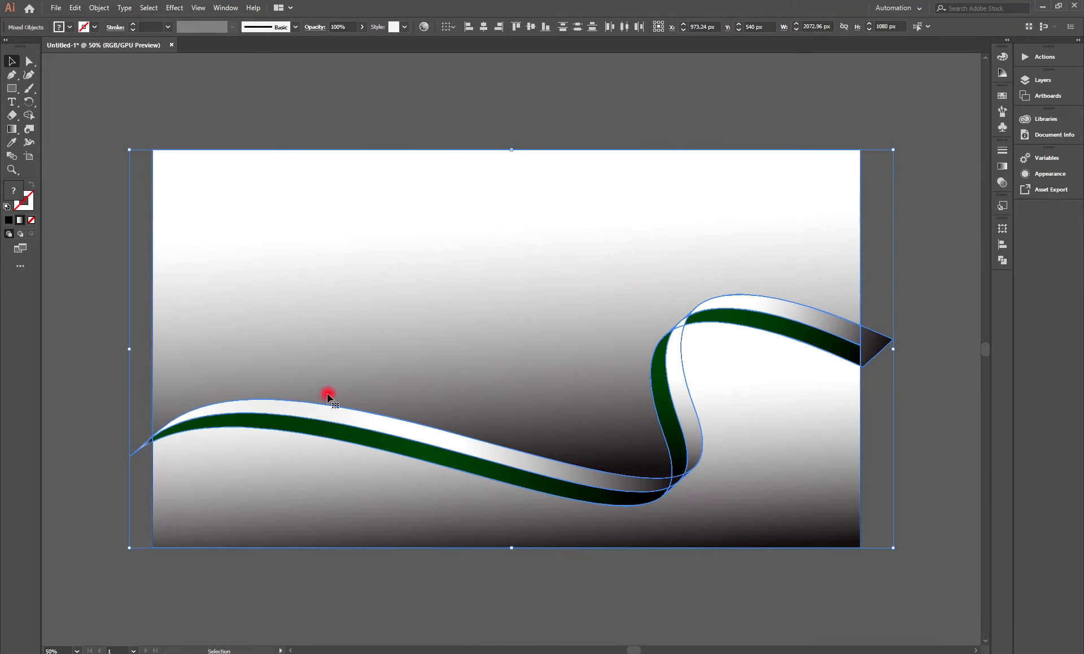
key("ctrl+F9")
left_click(965, 237)
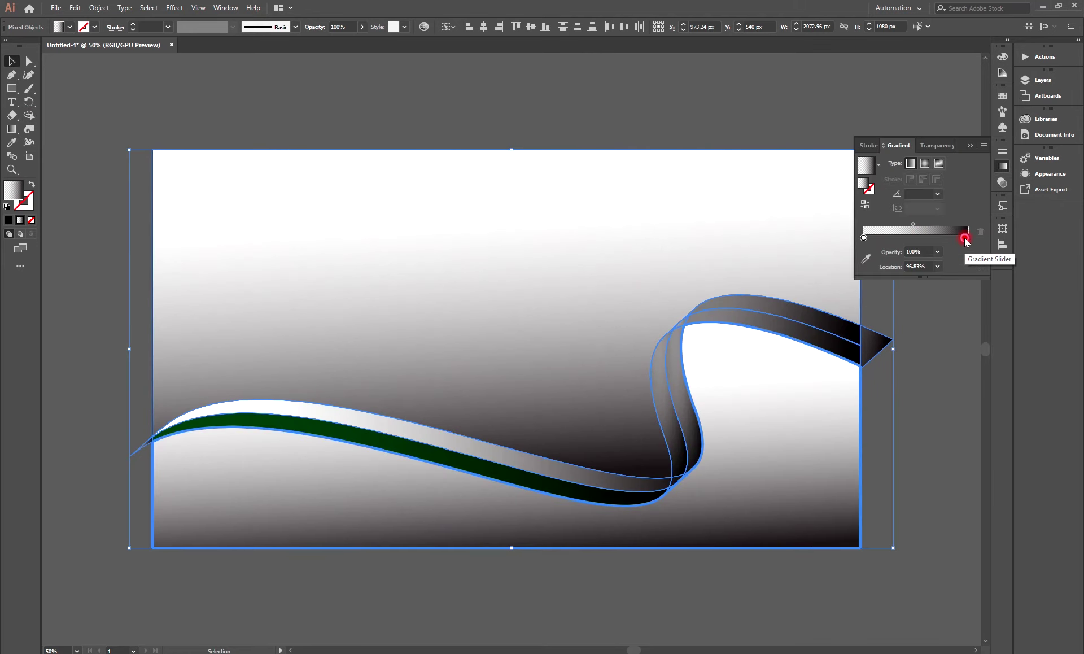
double_click(965, 238)
left_click(823, 277)
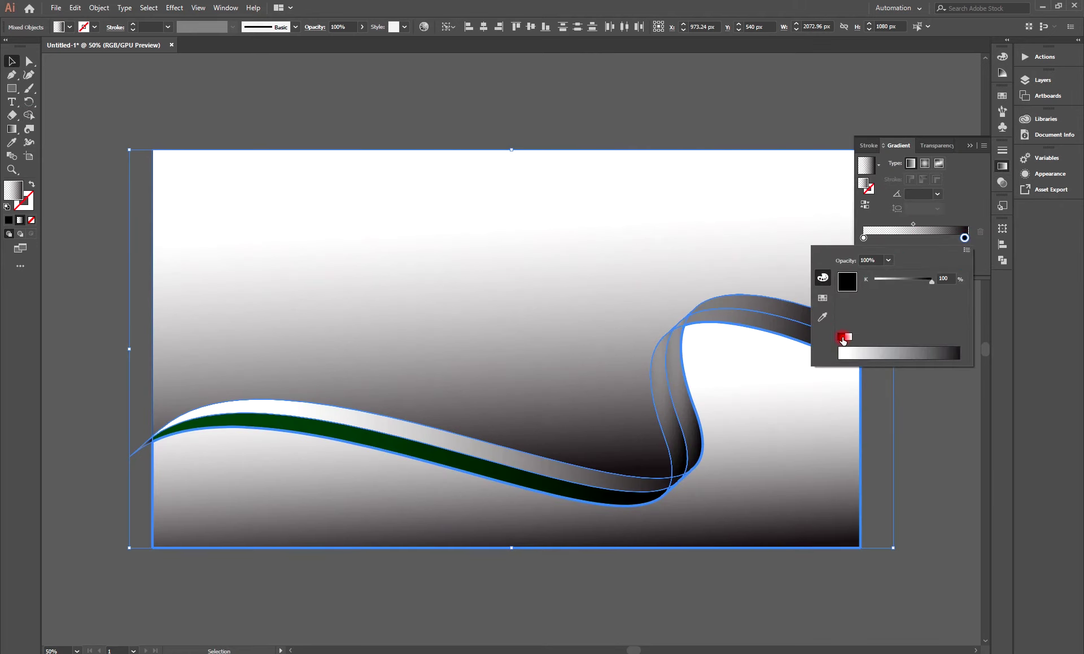
left_click(964, 236)
double_click(864, 182)
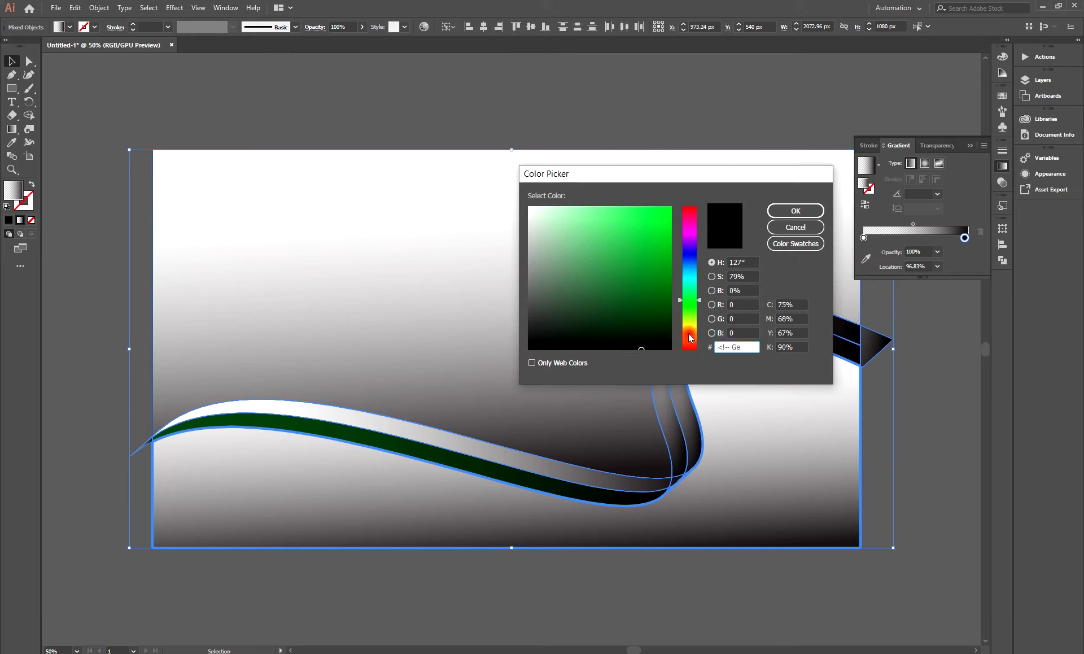
type("003300")
left_click(795, 211)
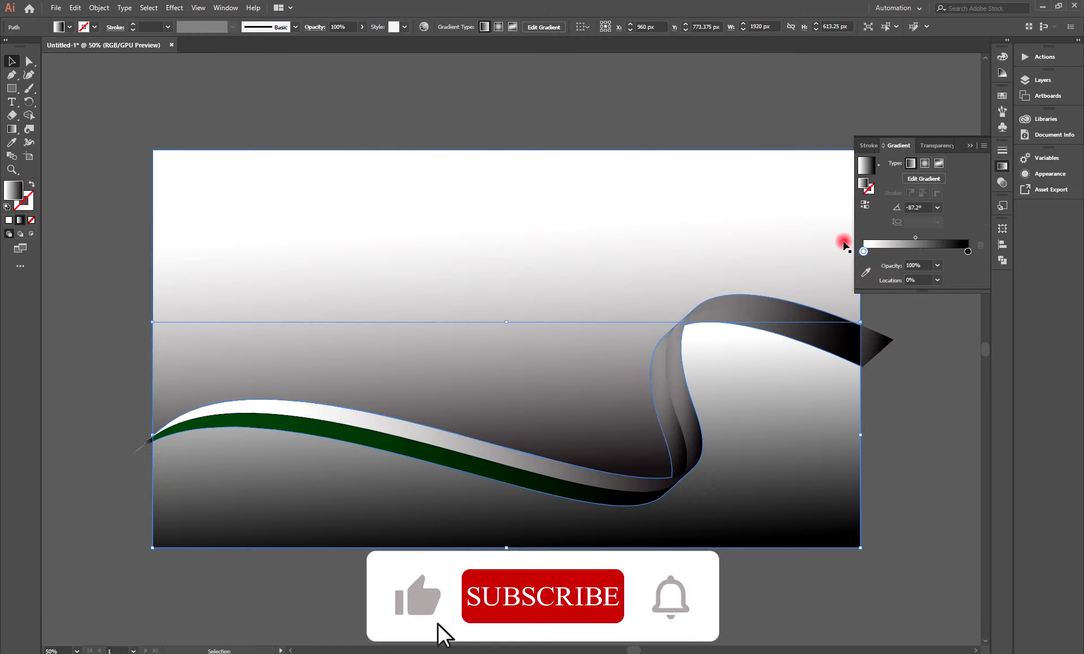
double_click(863, 251)
left_click(935, 252)
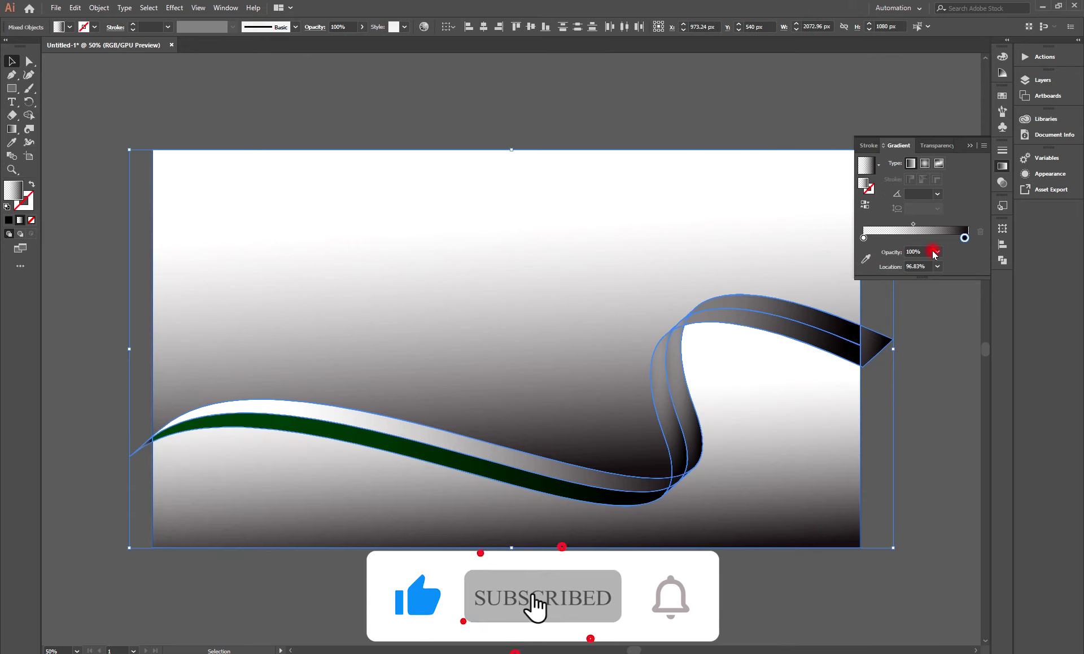
left_click(971, 145)
left_click(499, 224)
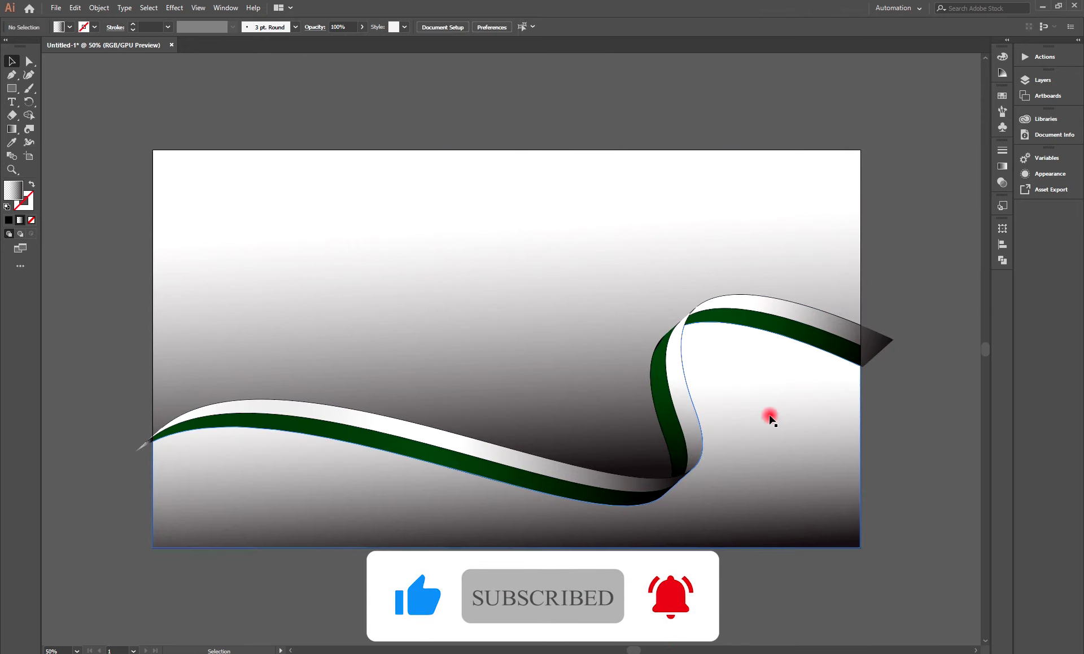
- Fill the background region below the ribbon with a linear gradient running from transparent to dark green
left_click(770, 416)
left_click(1003, 166)
key("Return")
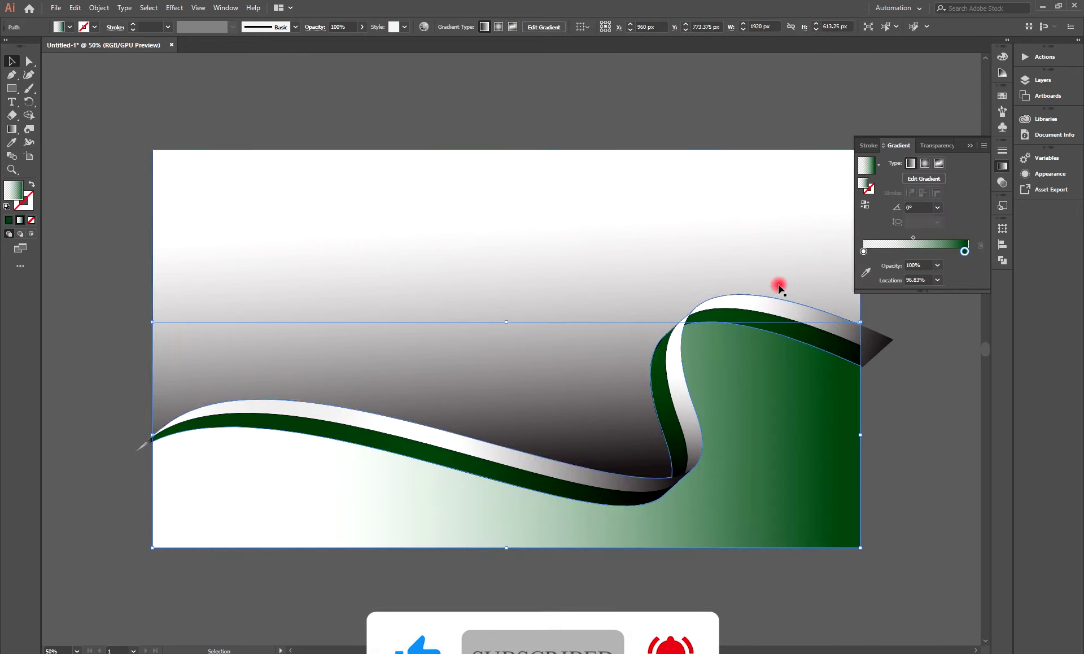
- Set the start stop of the lower region's gradient to green #06763C
left_click(863, 251)
double_click(864, 183)
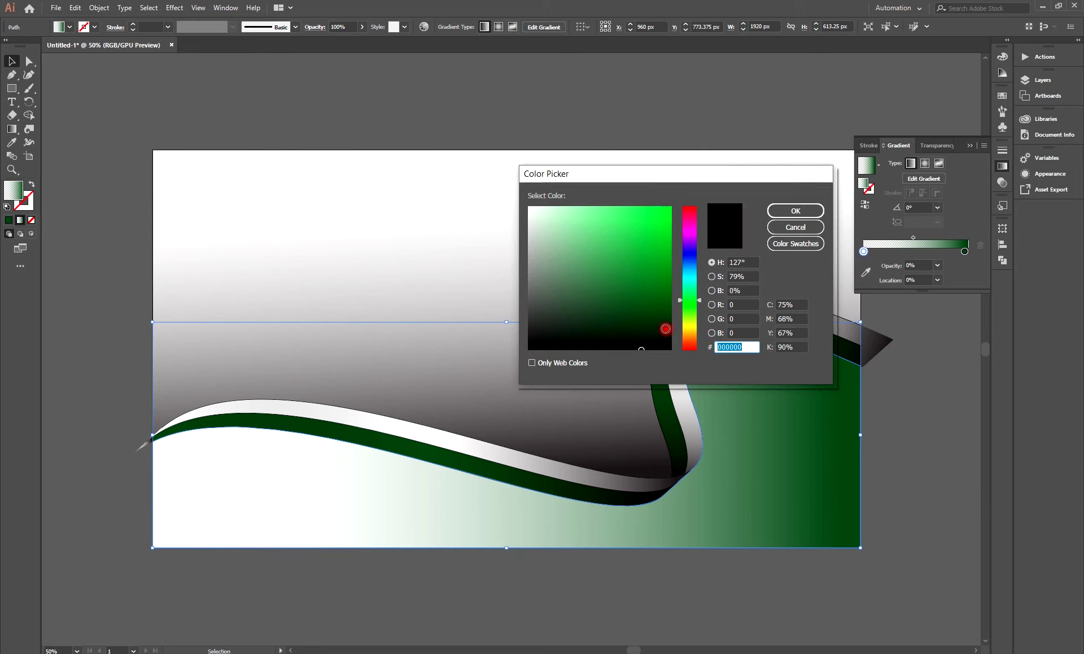
left_click(796, 211)
double_click(863, 251)
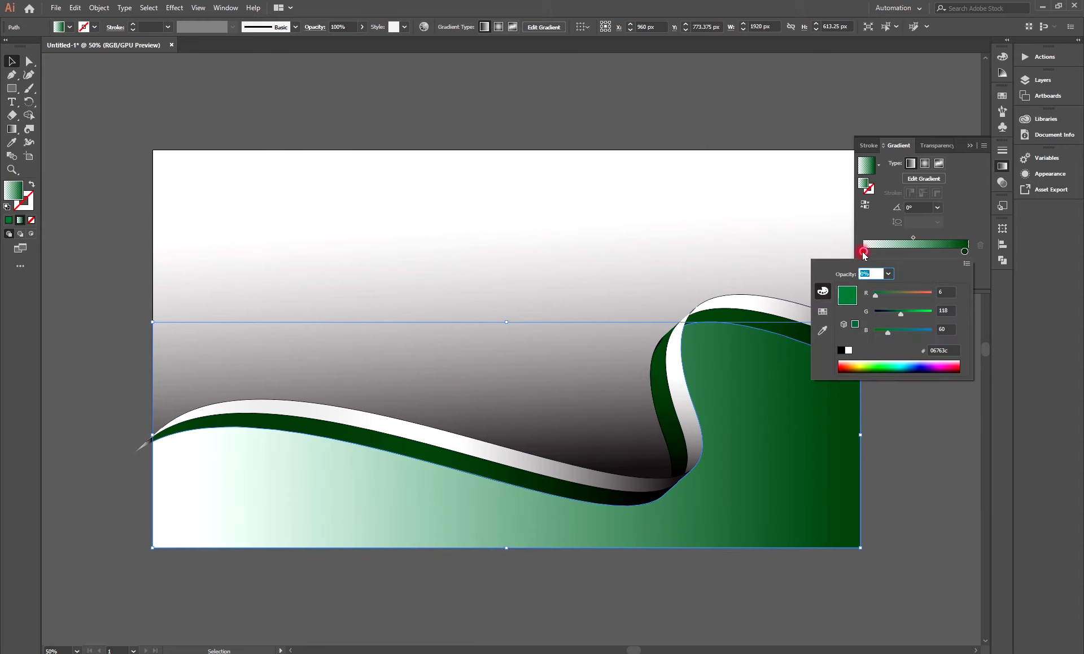
left_click(851, 301)
- Make the green start stop 100% opaque and move it to 2.14% along the lower region's gradient
key("g")
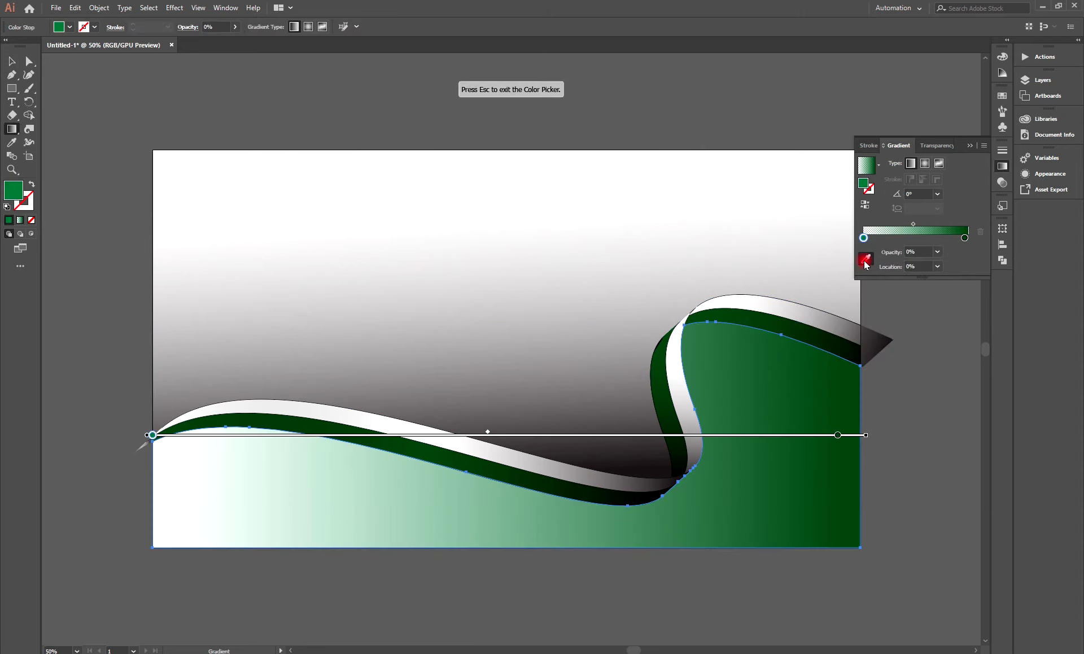
left_click(150, 436)
mouse_move(149, 437)
left_mouse_down()
mouse_move(491, 438)
mouse_move(203, 439)
mouse_move(472, 429)
mouse_move(185, 437)
mouse_move(92, 431)
mouse_move(92, 416)
mouse_move(201, 435)
left_mouse_up()
double_click(201, 435)
left_click(813, 205)
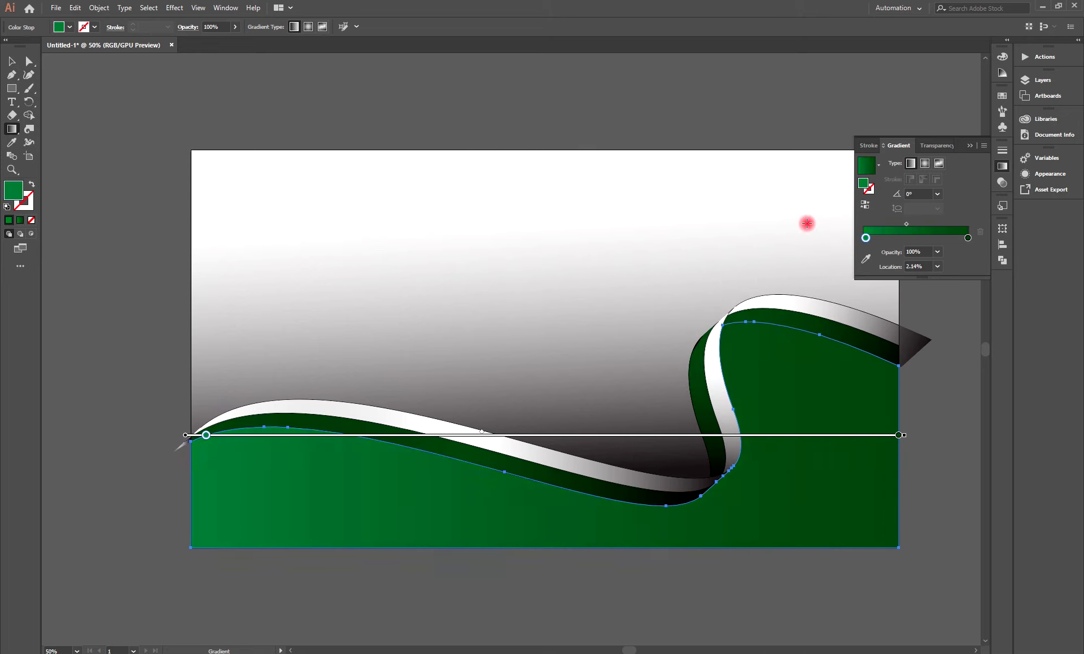
- Move the bright green and dark green colour stops inward along the lower background region's linear gradient
left_click(967, 148)
left_click(232, 249)
left_click(97, 235)
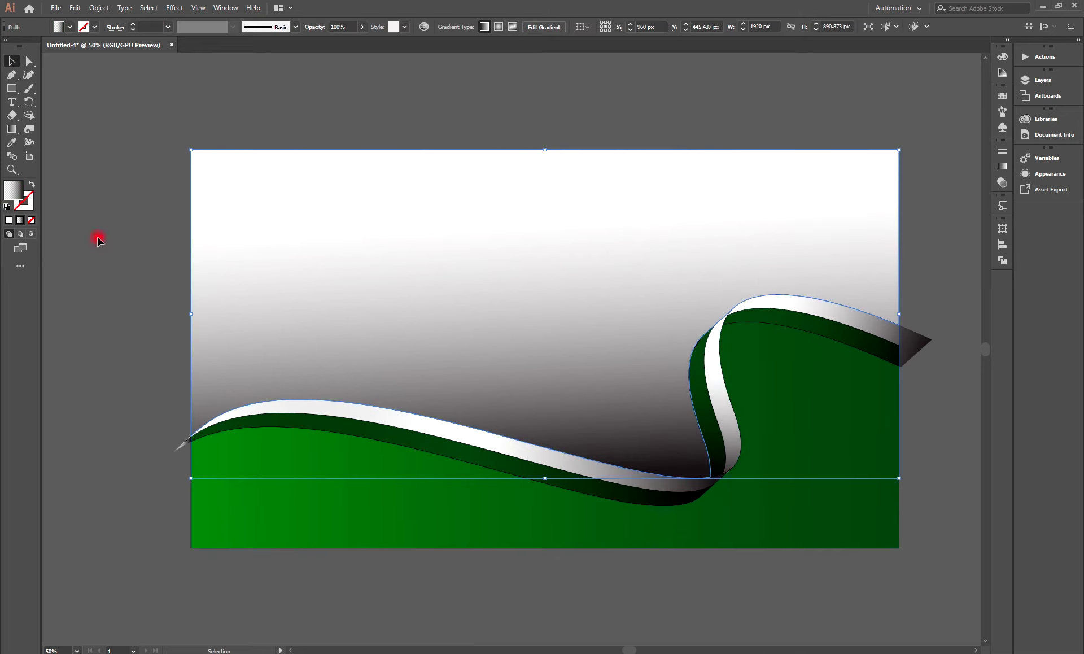
left_click(441, 521)
left_click(923, 441)
left_click_drag(899, 435, 682, 436)
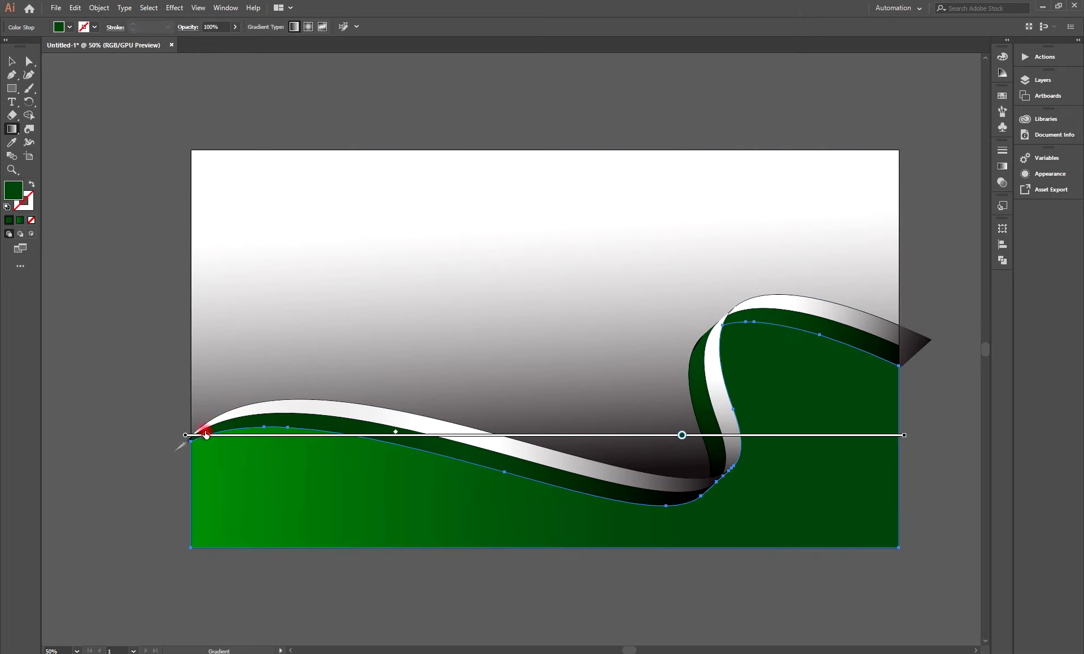
left_click_drag(207, 434, 316, 435)
left_click_drag(683, 435, 882, 435)
- Redraw the lower region's linear gradient in several directions, ending with a long downward diagonal at about -63.9°
left_click_drag(689, 518, 296, 523)
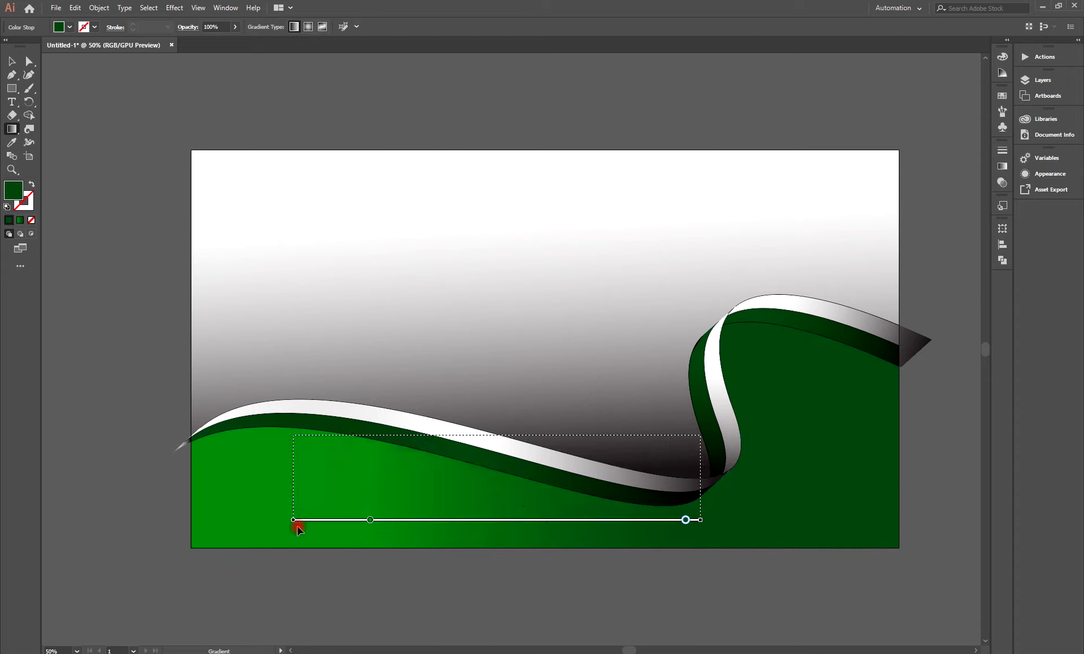
mouse_move(543, 391)
left_mouse_down()
mouse_move(629, 501)
mouse_move(713, 551)
mouse_move(564, 476)
mouse_move(520, 367)
left_mouse_up()
mouse_move(517, 316)
left_mouse_down()
mouse_move(535, 415)
mouse_move(628, 511)
left_mouse_up()
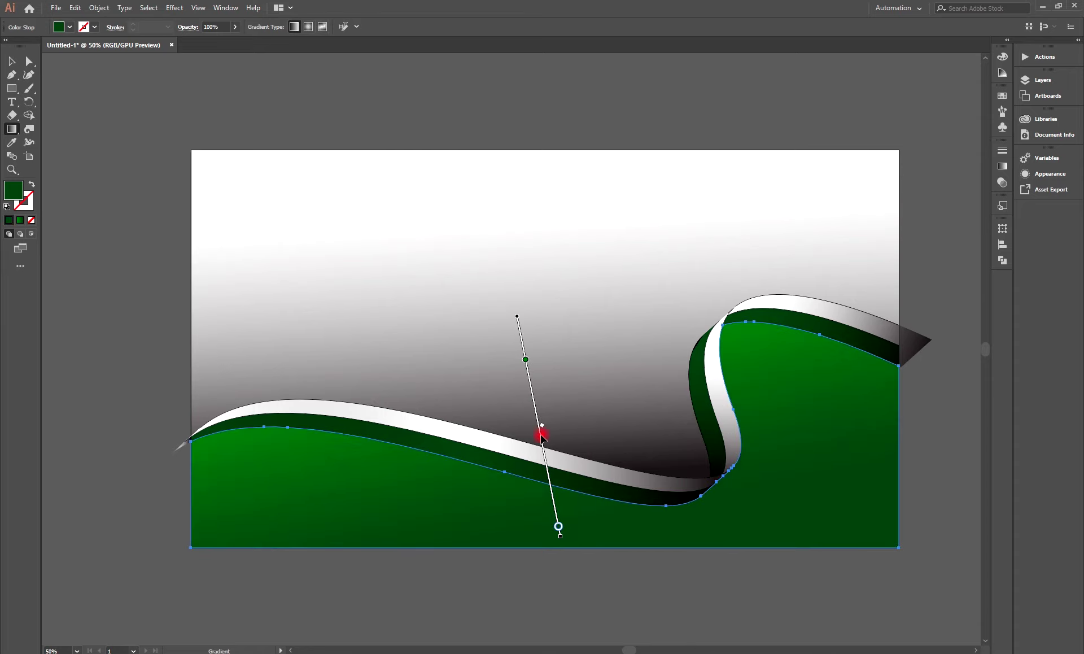
left_click_drag(540, 435, 534, 403)
mouse_move(470, 286)
left_mouse_down()
mouse_move(566, 524)
mouse_move(610, 590)
mouse_move(601, 571)
left_mouse_up()
double_click(602, 573)
- Try reversing the lower region's gradient and restore its previous colour order
left_click(1002, 166)
left_click(866, 207)
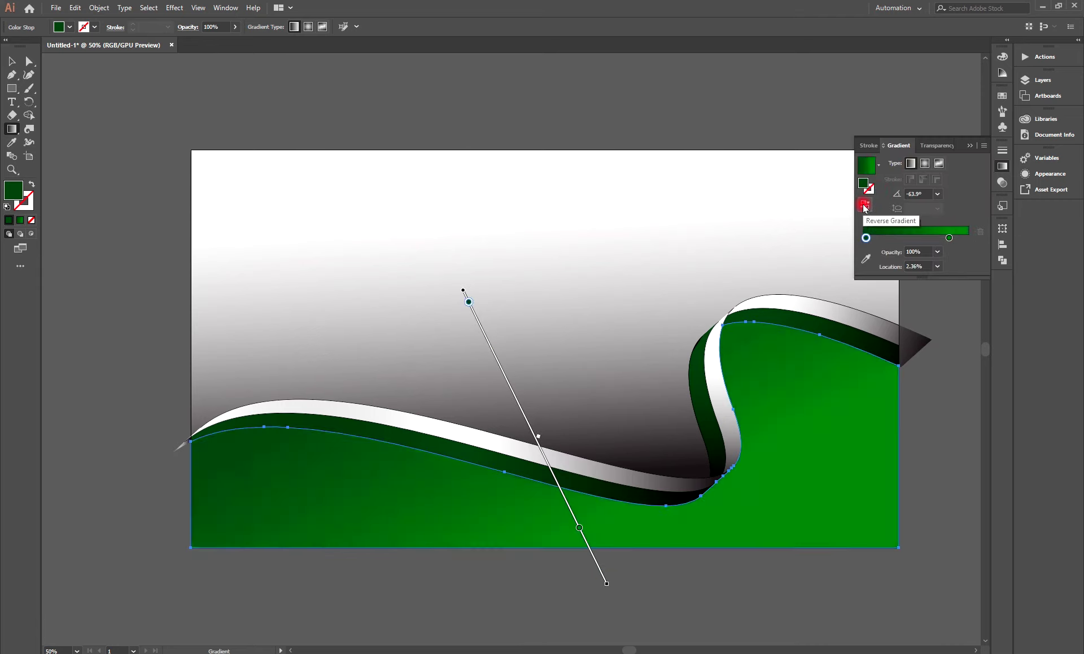
left_click(866, 206)
- Move the bright green stop to the start of the lower region's gradient and adjust the gradient's far end
left_click(970, 147)
left_click_drag(491, 346, 465, 296)
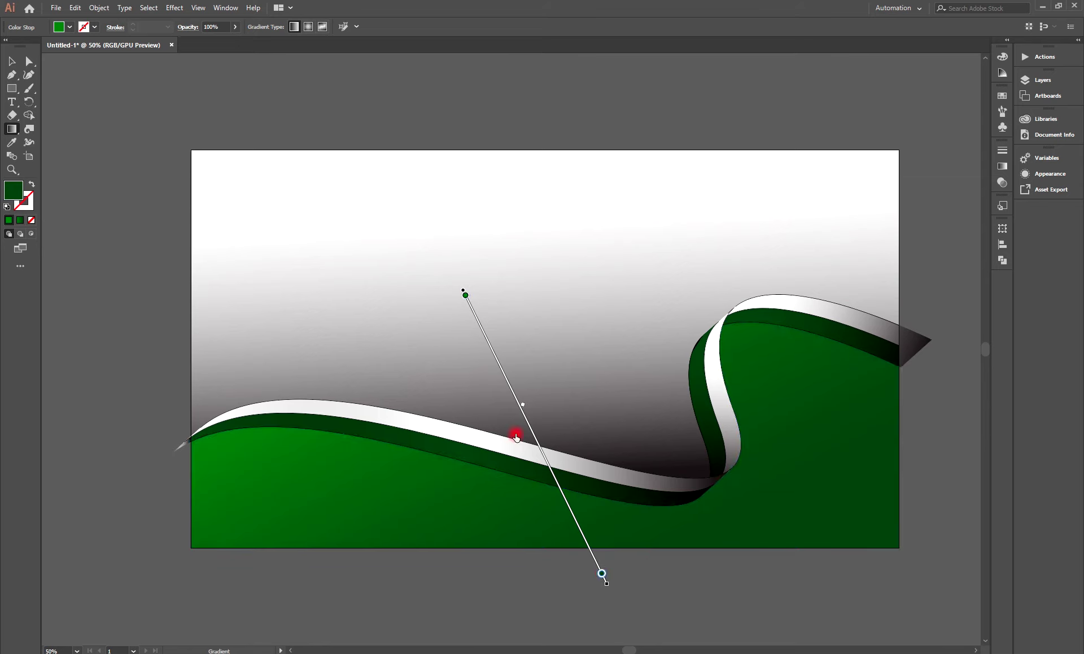
mouse_move(586, 544)
left_mouse_down()
mouse_move(553, 476)
mouse_move(596, 560)
left_mouse_up()
- Reverse the lower region's gradient and redraw it steeply downward so the bright green lies along the artboard's bottom edge
left_click(1002, 166)
left_click(866, 206)
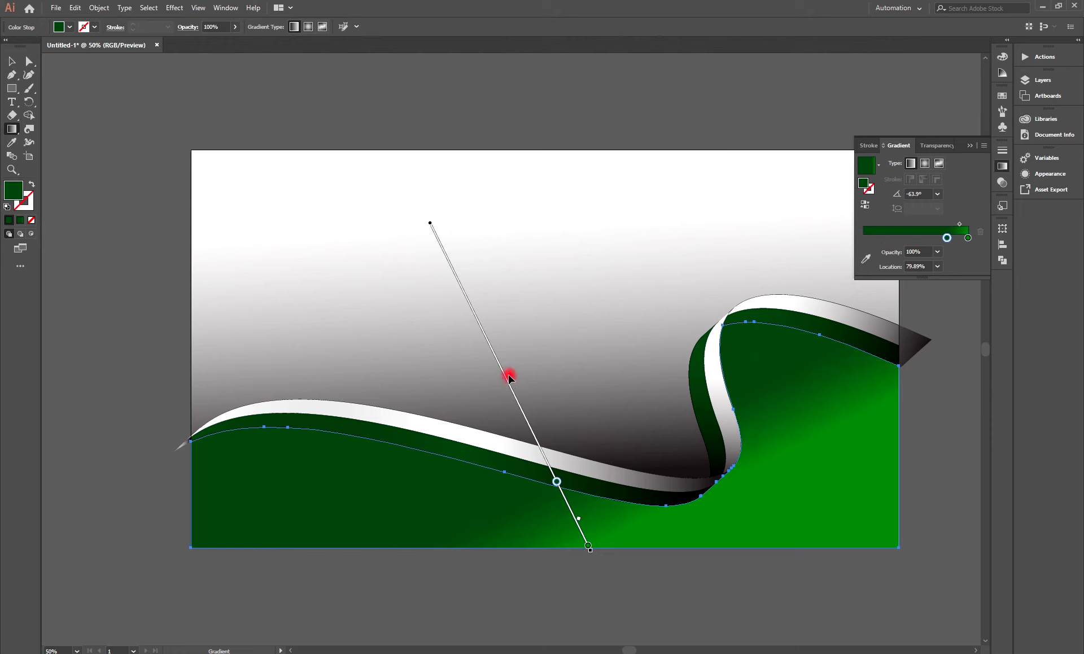
mouse_move(508, 376)
left_mouse_down()
mouse_move(416, 364)
mouse_move(459, 394)
left_mouse_up()
mouse_move(466, 188)
left_mouse_down()
mouse_move(513, 353)
mouse_move(533, 489)
mouse_move(576, 509)
mouse_move(574, 531)
mouse_move(530, 514)
mouse_move(581, 523)
mouse_move(390, 515)
mouse_move(426, 532)
left_mouse_up()
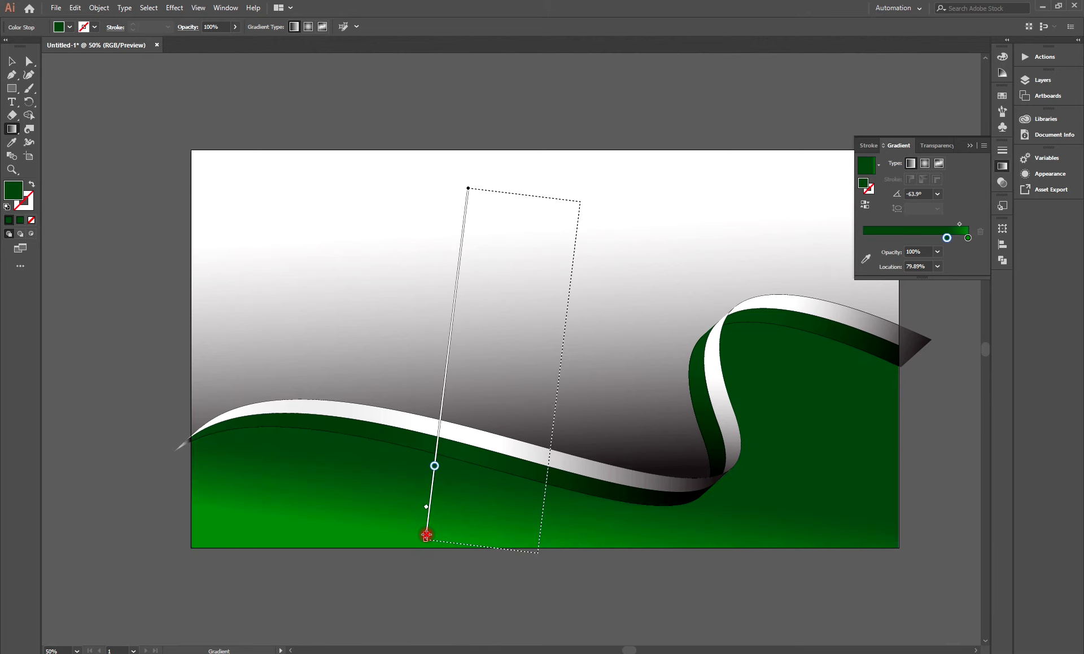
- Fill the background region above the ribbon with a white-to-black linear gradient whose white start stop is 100% opaque
left_click(12, 60)
left_click(396, 226)
left_click(1003, 165)
left_click(864, 252)
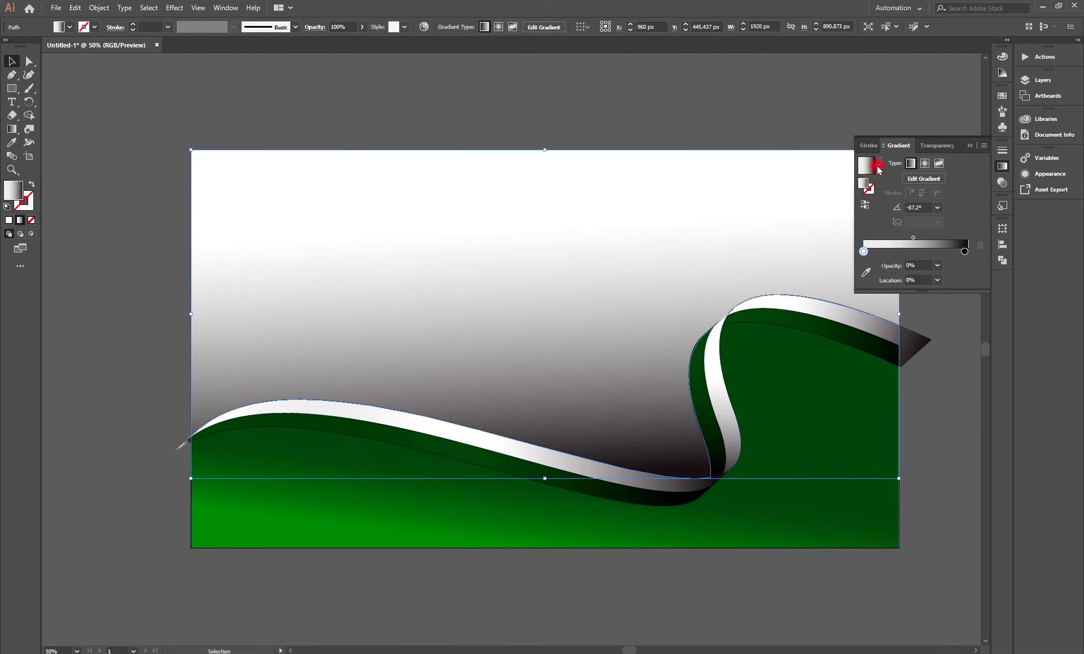
left_click(878, 168)
double_click(864, 251)
left_click(849, 350)
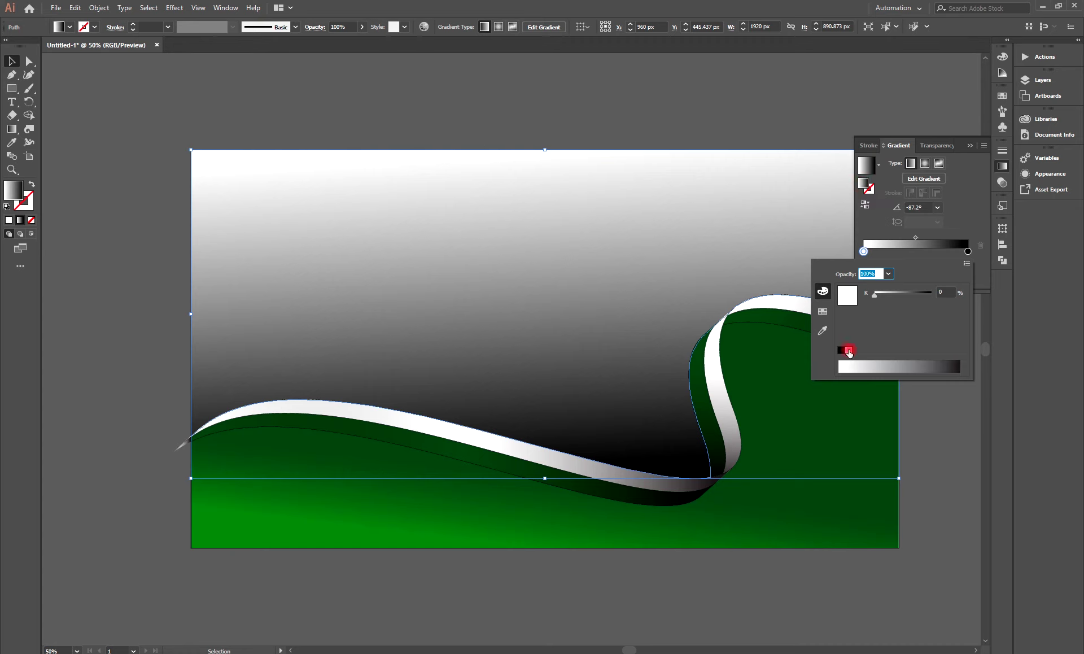
- Set the start stop of the upper region's gradient to off-white #FCFCFC
double_click(864, 182)
left_click_drag(567, 229, 530, 208)
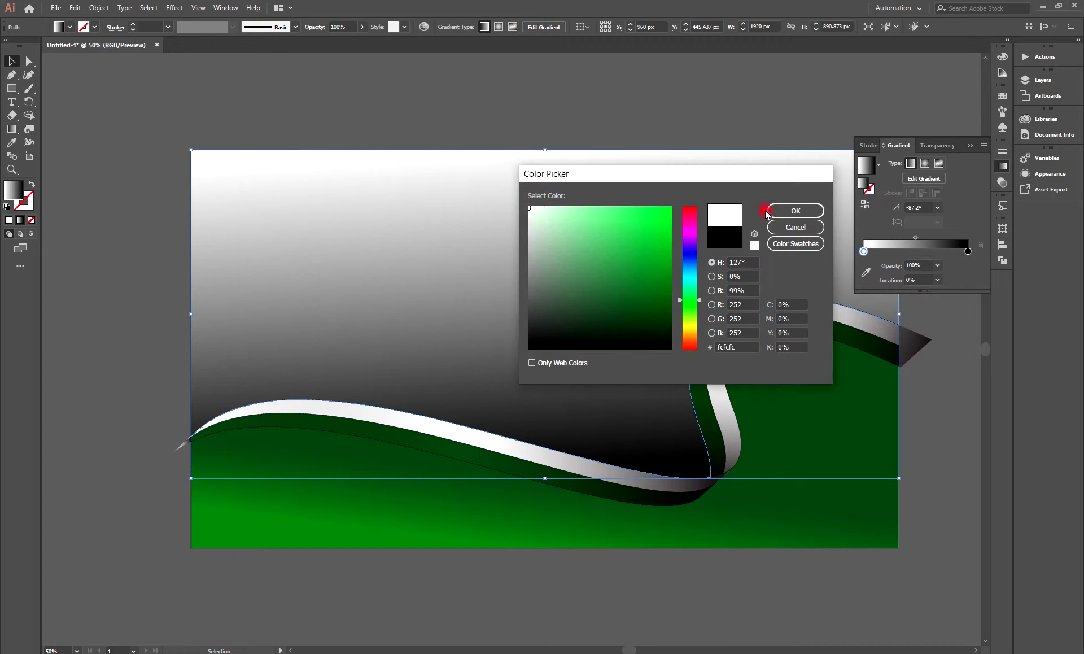
left_click(768, 212)
- Change the end stop of the upper region's gradient from black to a light grey
left_click(968, 252)
double_click(864, 182)
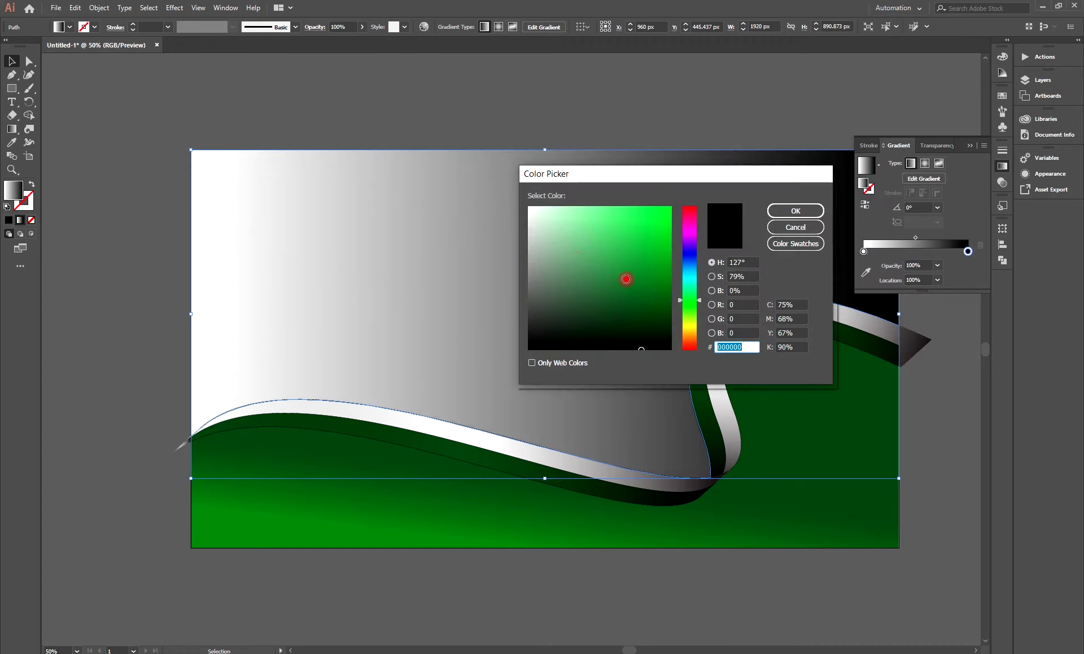
left_click_drag(625, 279, 530, 308)
left_click(779, 218)
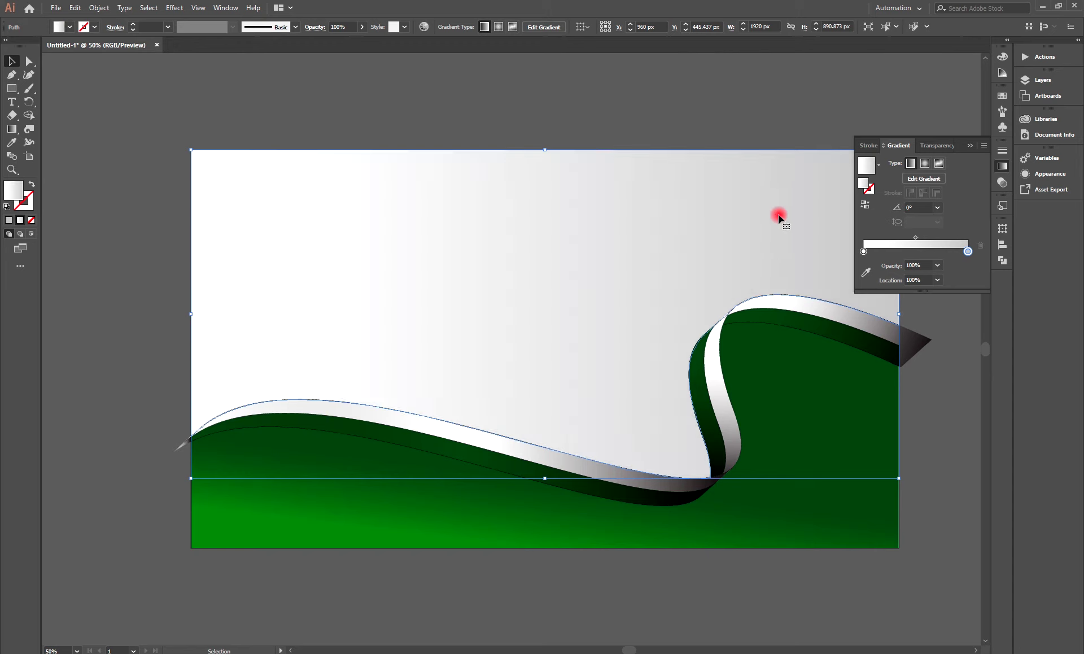
left_click(967, 148)
left_click(102, 127)
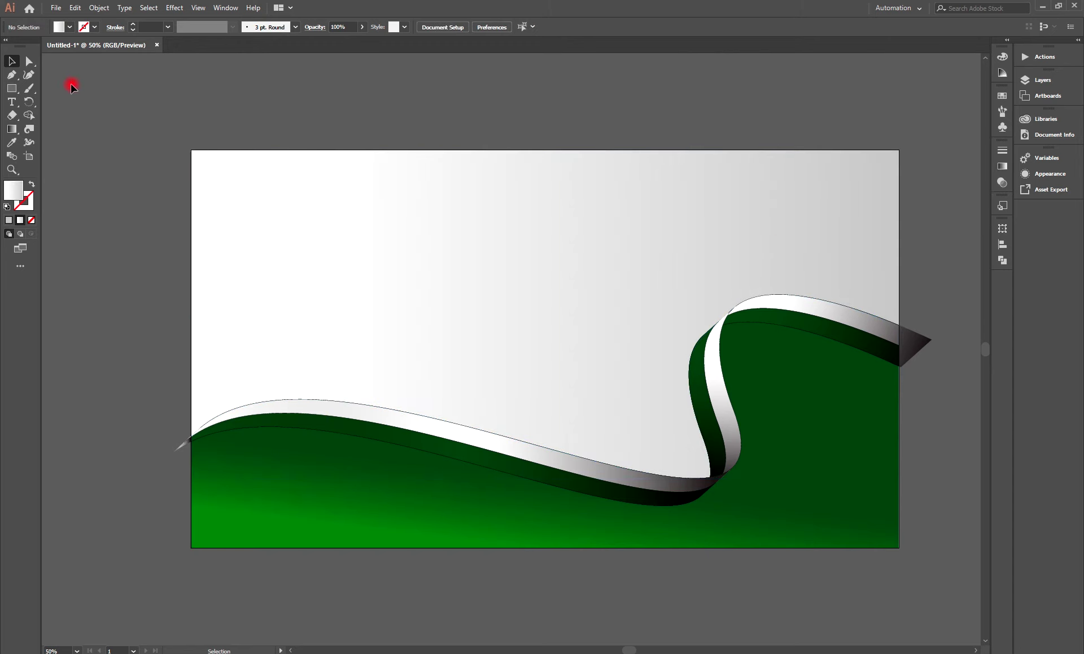
- Switch the upper background region's gradient to the radial type
left_click(395, 197)
left_click(1002, 166)
left_click(925, 164)
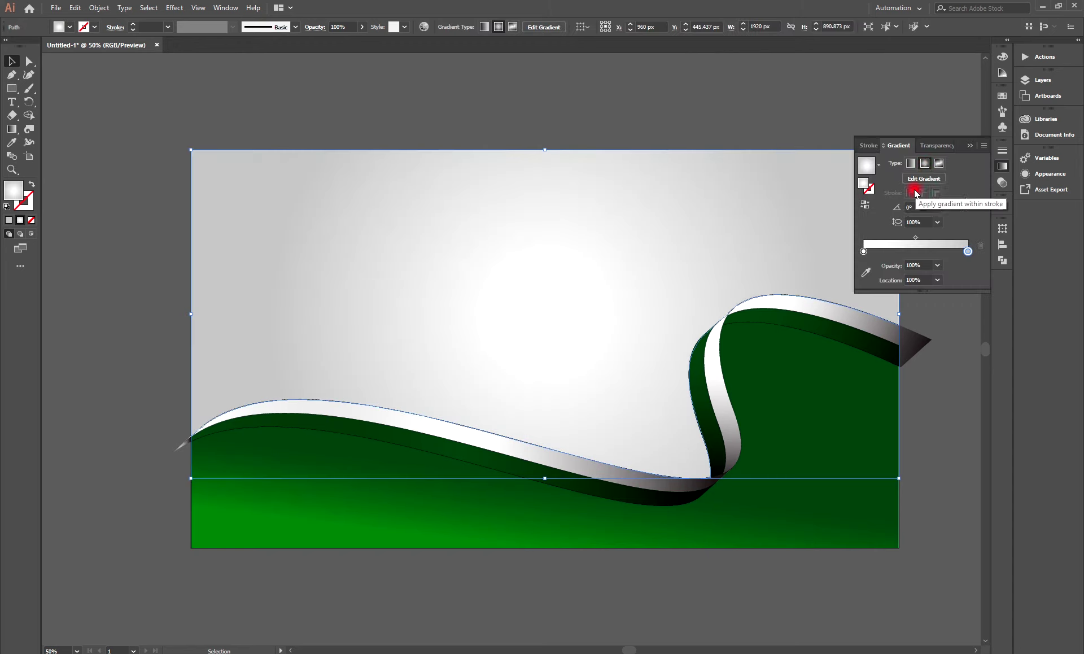
left_click(970, 146)
- Redraw the upper region's radial gradient from a bright centre near the artboard's upper left down to the ribbon's fold
left_click(11, 129)
left_click_drag(262, 178, 791, 527)
mouse_move(351, 195)
left_mouse_down()
mouse_move(662, 496)
mouse_move(759, 501)
left_mouse_up()
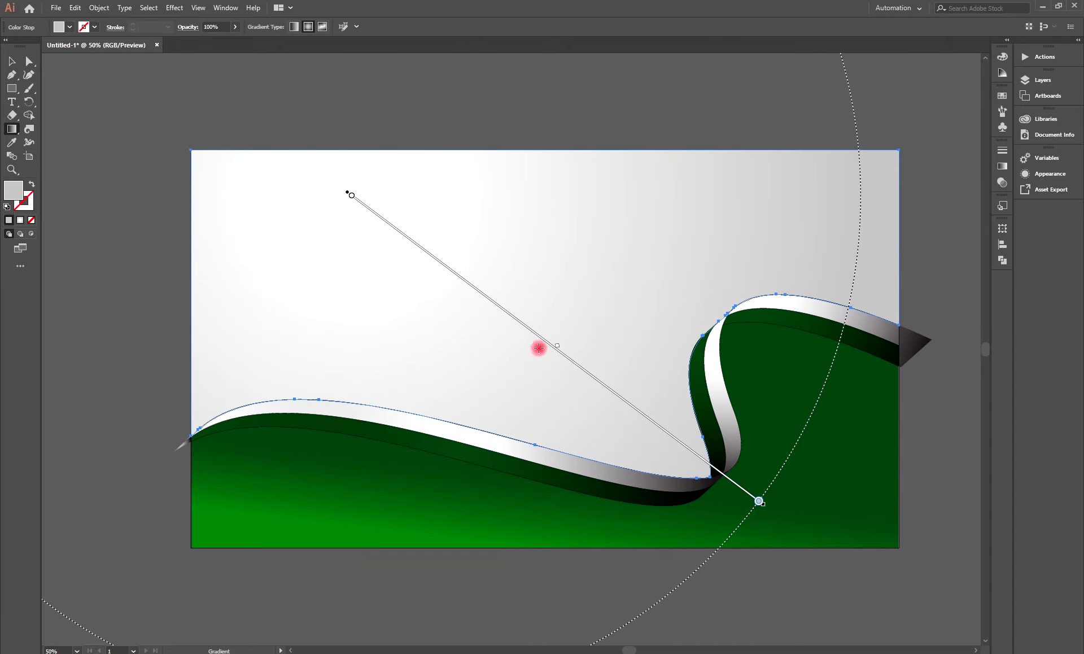
mouse_move(555, 348)
left_mouse_down()
mouse_move(656, 418)
mouse_move(470, 356)
left_mouse_up()
left_click_drag(409, 203, 544, 387)
mouse_move(383, 243)
left_mouse_down()
mouse_move(691, 516)
mouse_move(697, 564)
mouse_move(790, 514)
mouse_move(702, 479)
mouse_move(654, 478)
left_mouse_up()
mouse_move(359, 185)
left_mouse_down()
mouse_move(459, 314)
mouse_move(702, 504)
mouse_move(723, 486)
left_mouse_up()
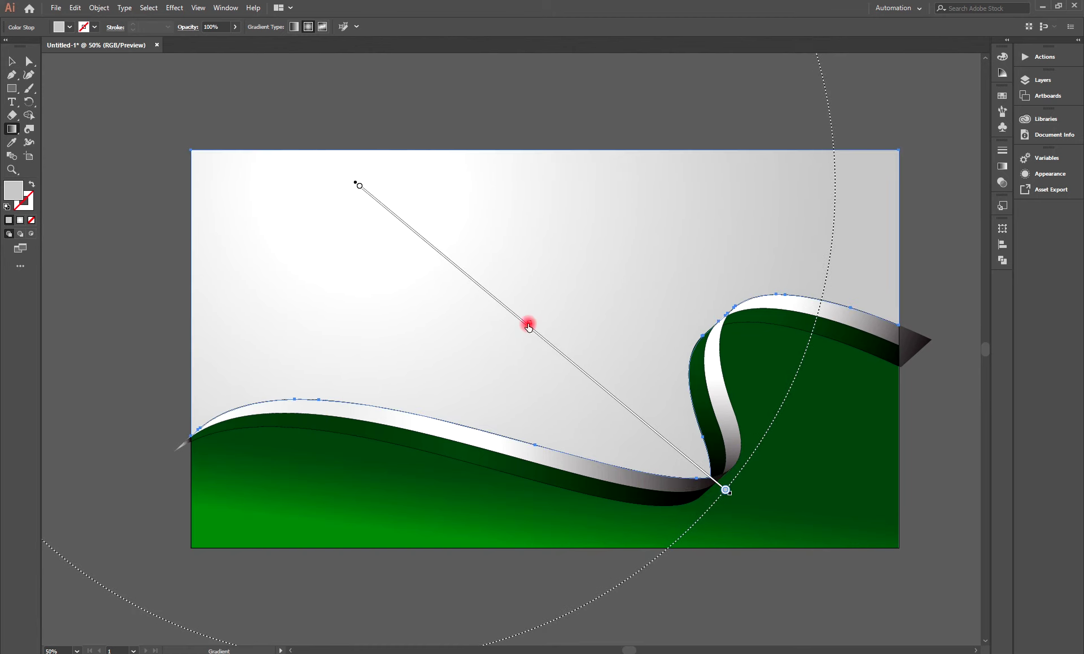
key("v")
left_click(88, 113)
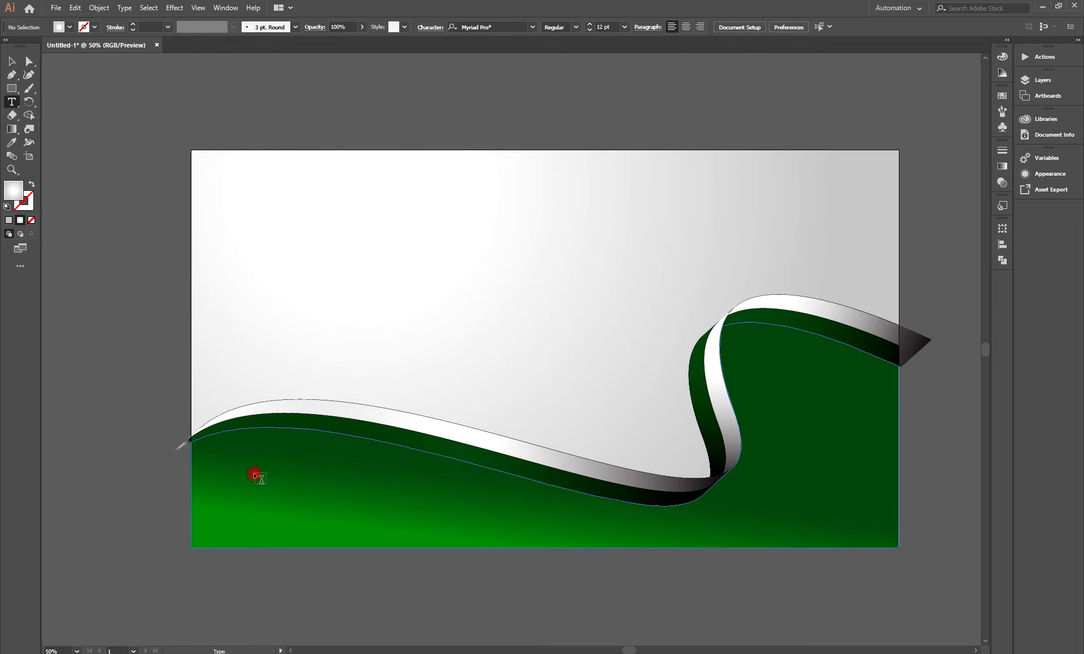
- Add the text "6 SEPTEMBER" with a large 6 in the artboard's upper-left area, and "PAKISTAN" below it
key("ctrl+v")
left_click(269, 302)
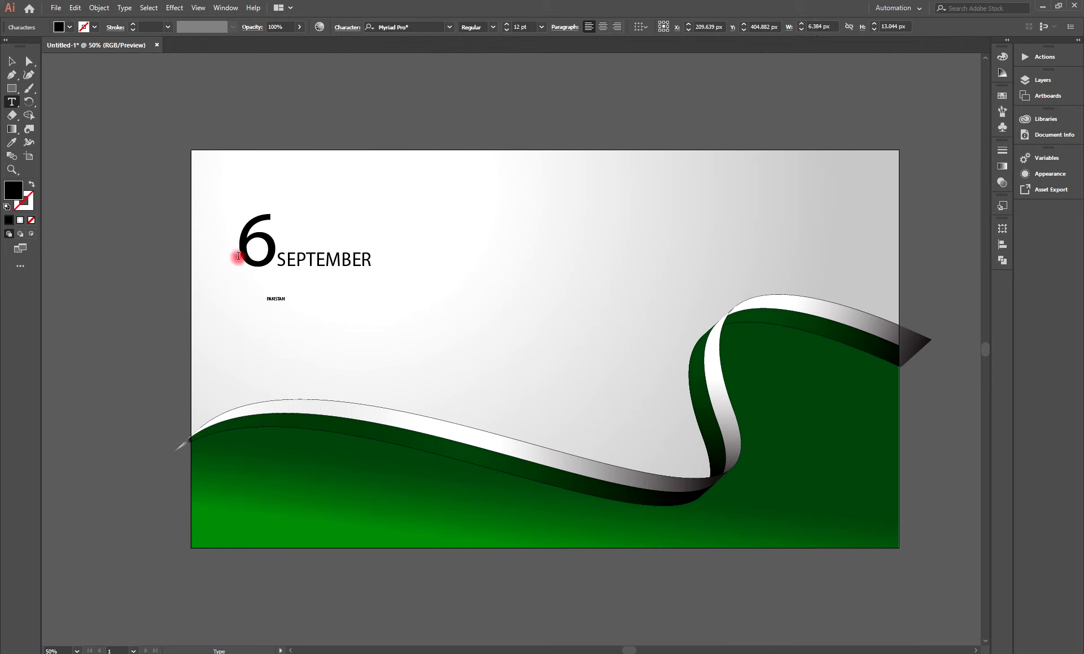
left_click(11, 60)
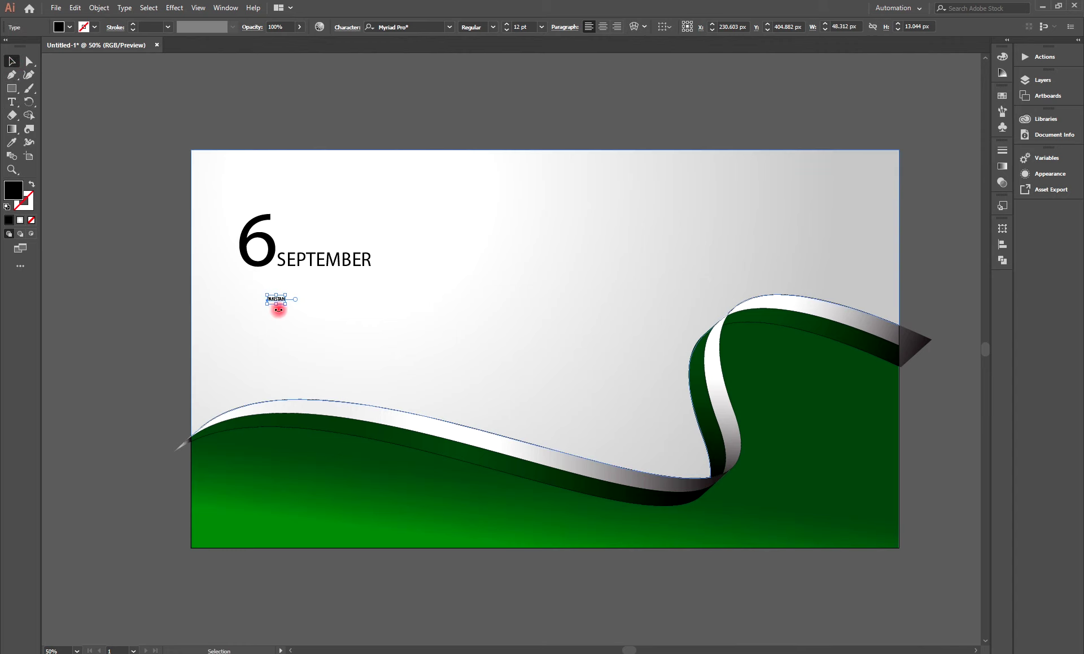
- Enlarge the PAKISTAN text to about 81 pt and align it directly under 6 SEPTEMBER, matching its width
left_click_drag(285, 305, 509, 364)
left_click_drag(323, 331, 289, 289)
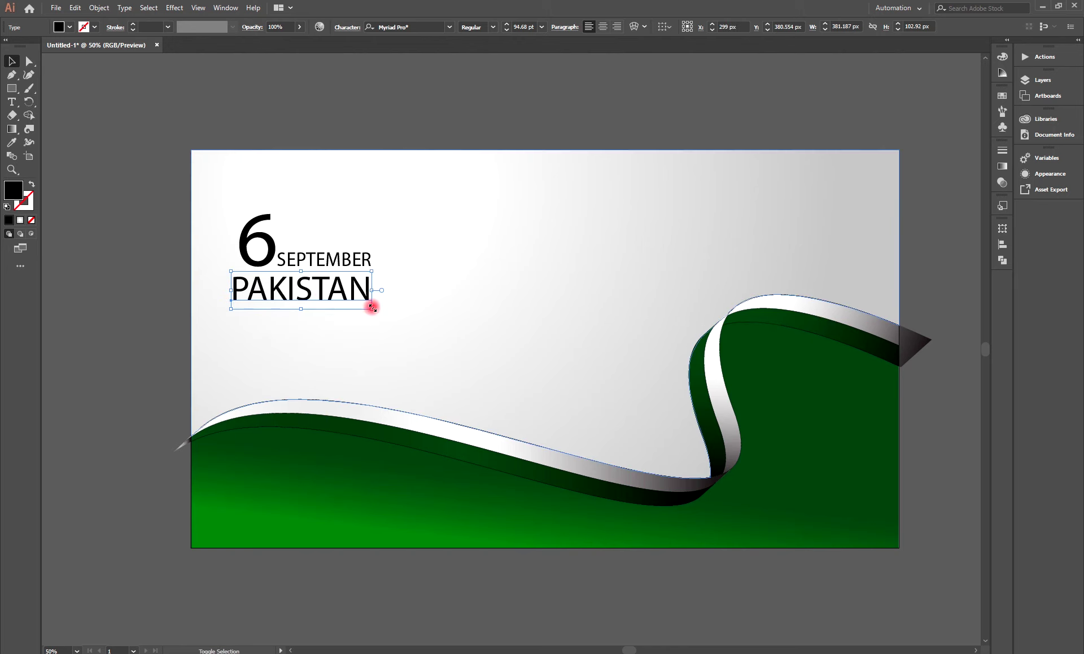
left_click_drag(372, 307, 236, 285)
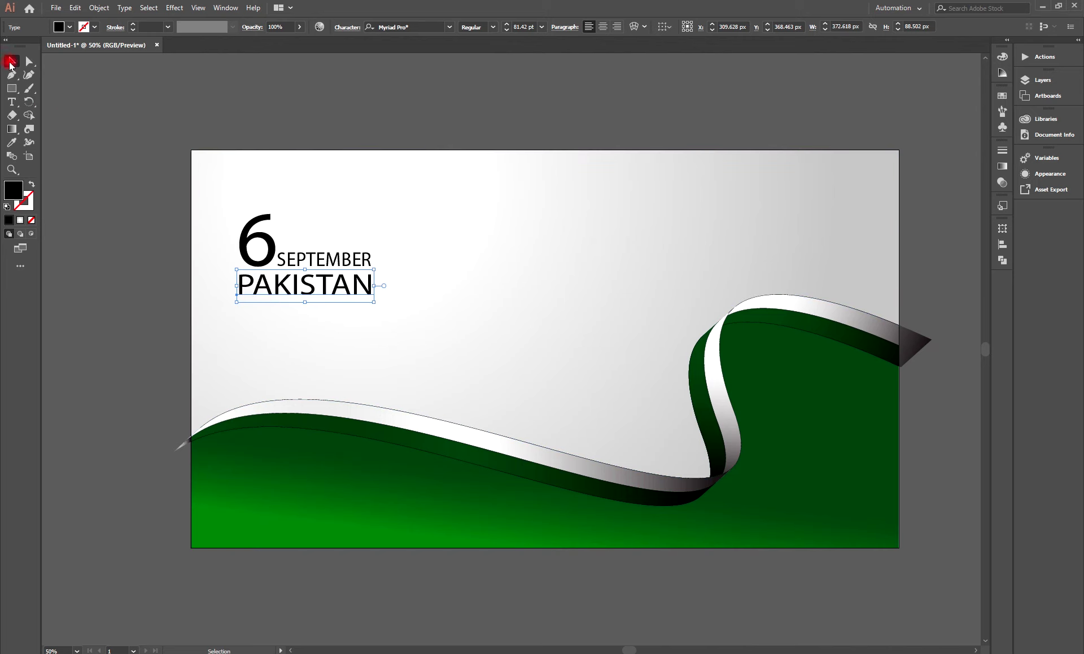
left_click(285, 353)
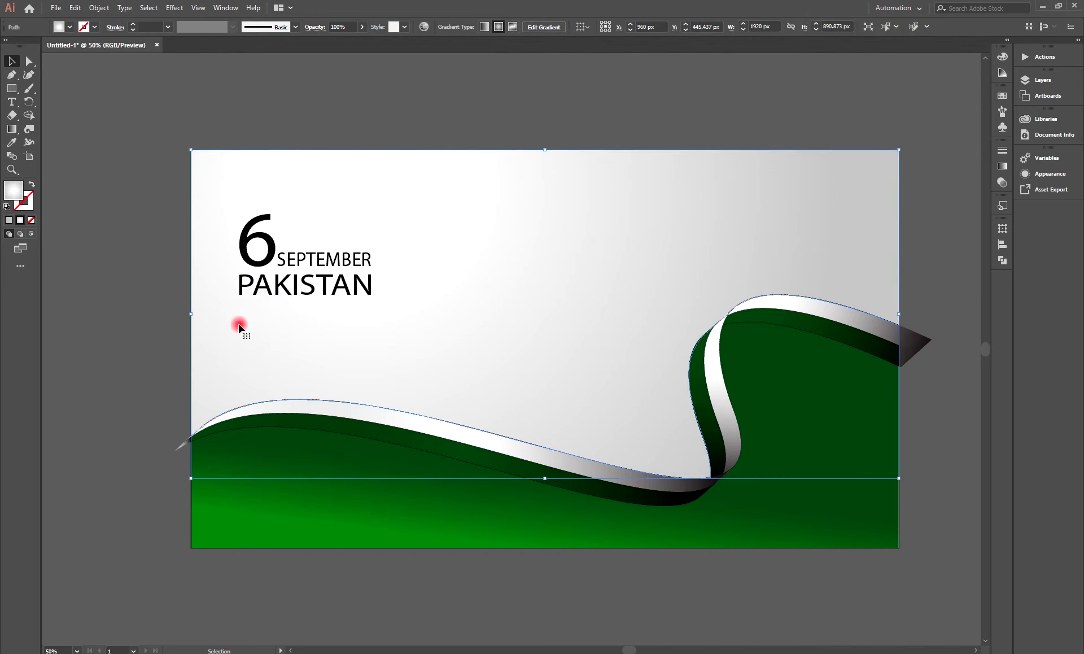
- Add the text "INDEPENDENCE DAY" below the word PAKISTAN
left_click(11, 101)
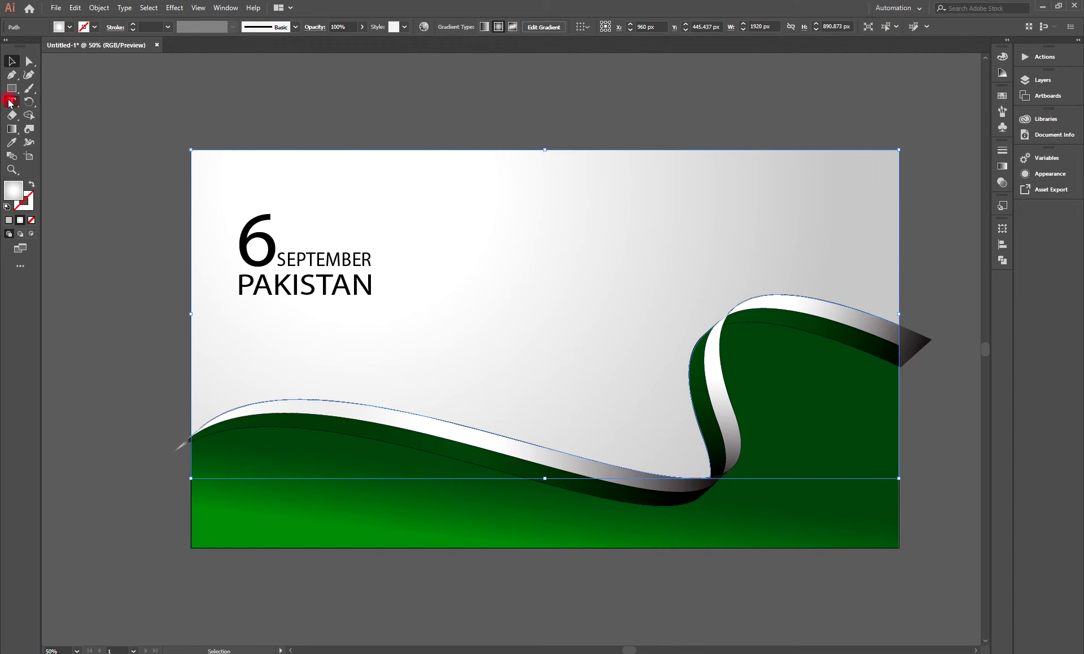
left_click(255, 317)
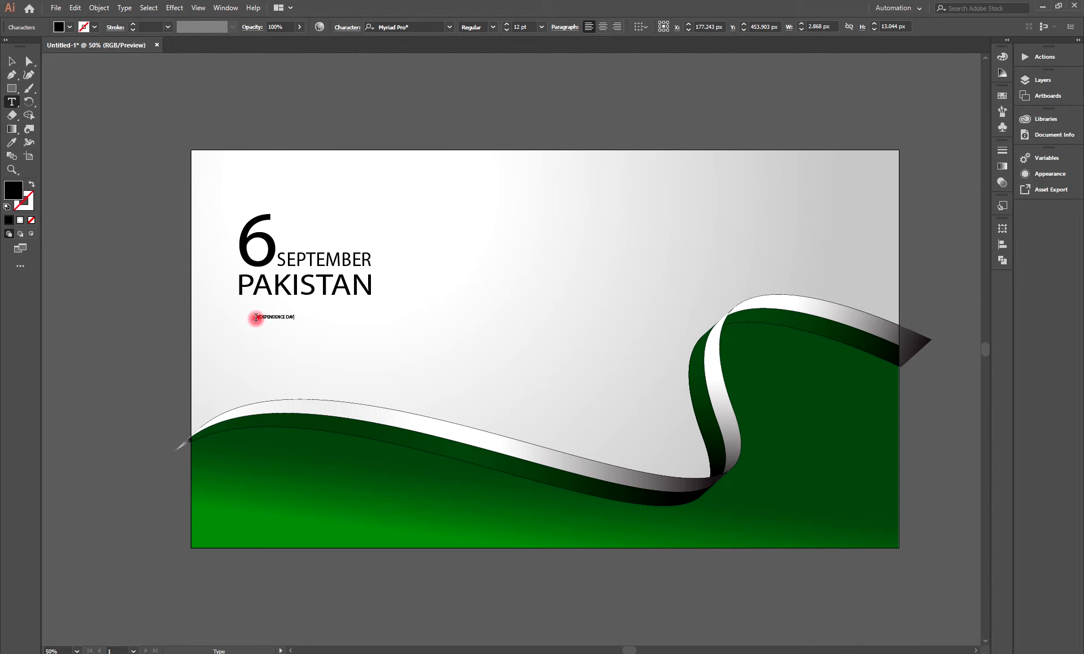
left_click(7, 59)
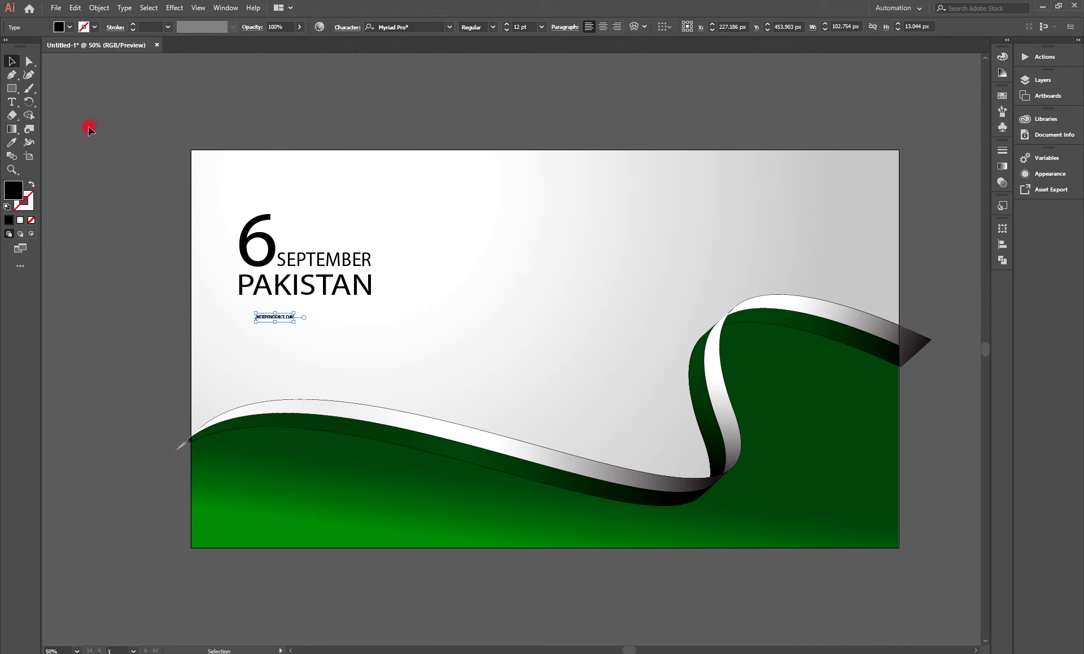
- Enlarge the INDEPENDENCE DAY text to about 38 pt and place it directly under PAKISTAN, aligned to its left edge
key("a")
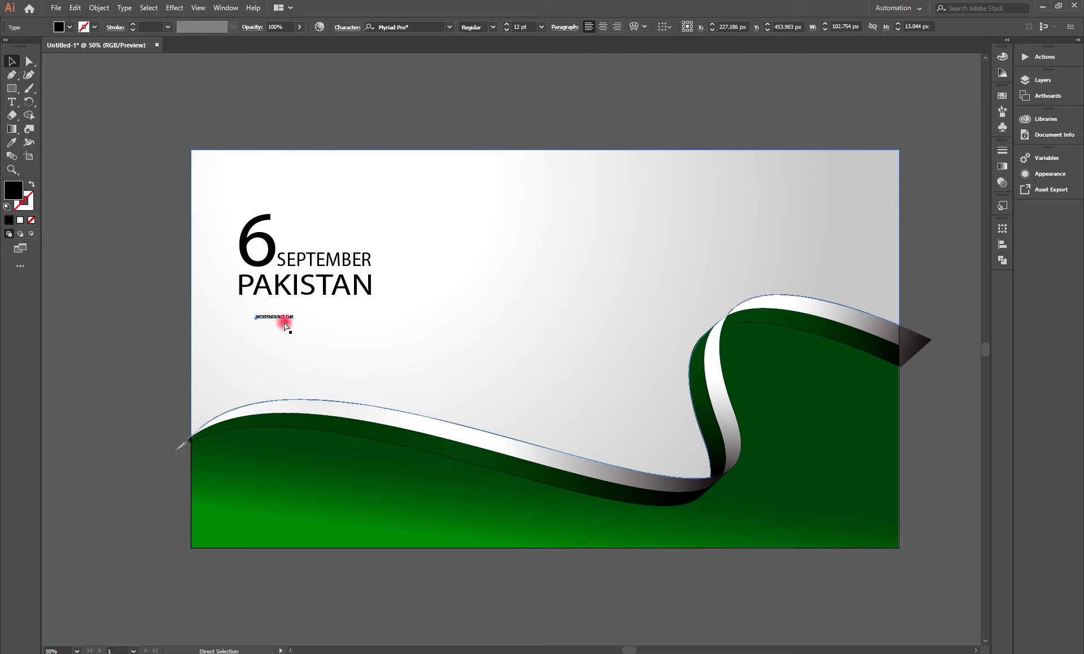
key("v")
left_click_drag(293, 322, 407, 283)
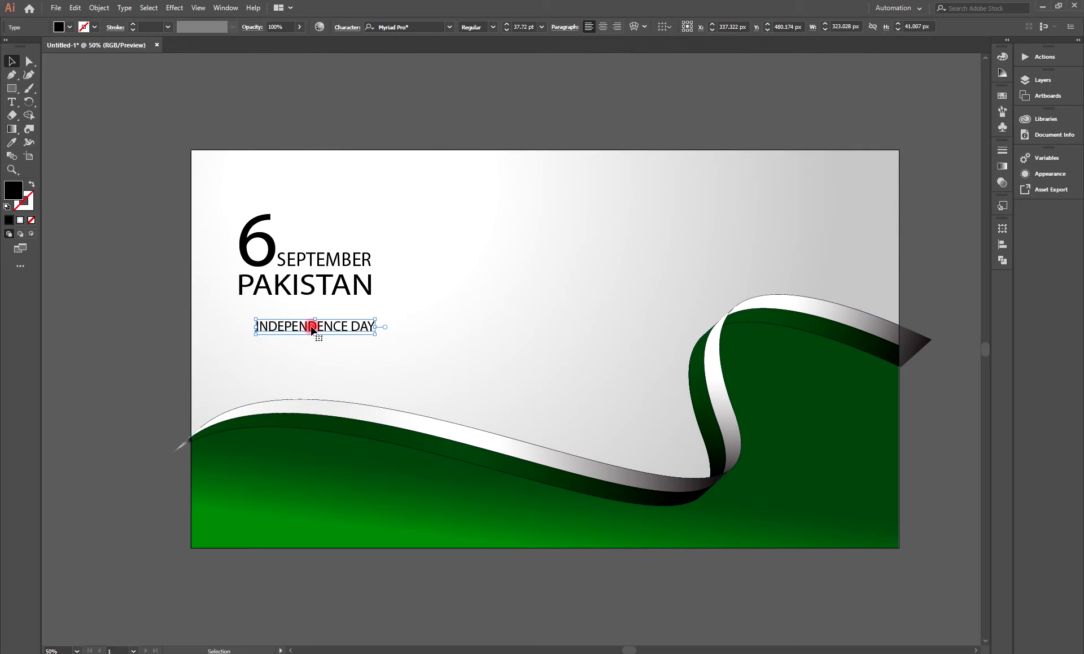
left_click_drag(312, 329, 371, 304)
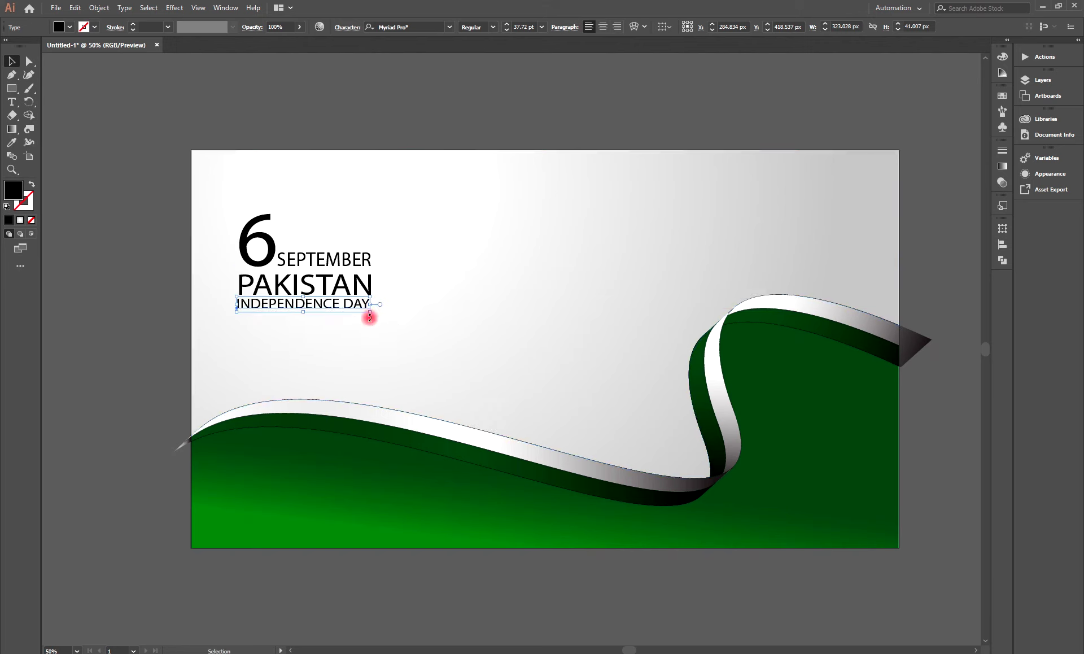
left_click(354, 363)
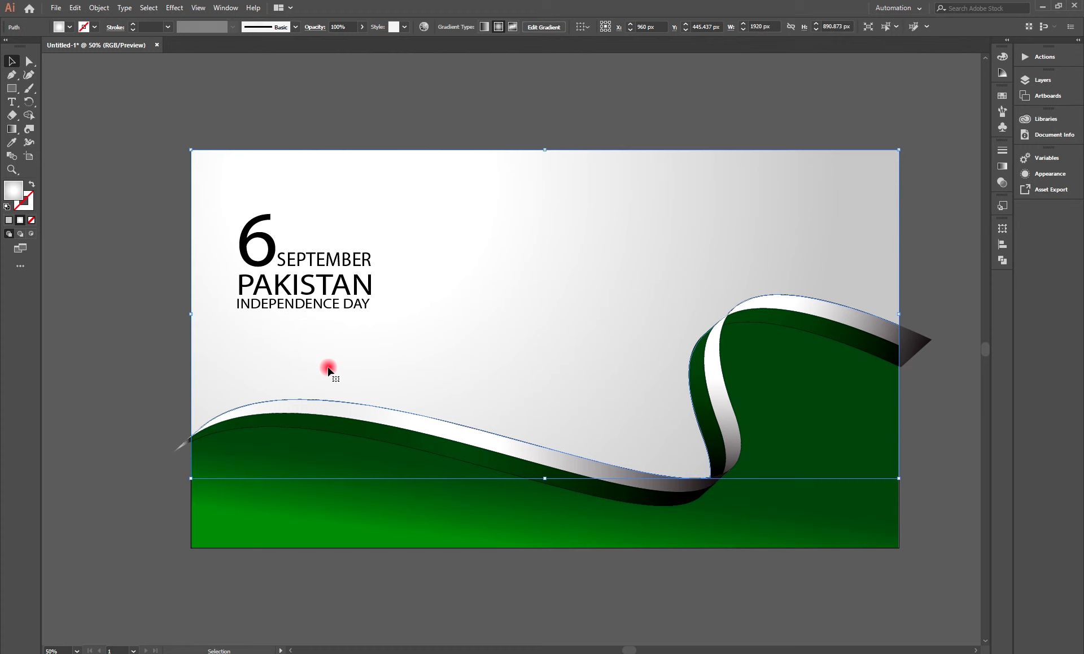
left_click_drag(158, 191, 418, 351)
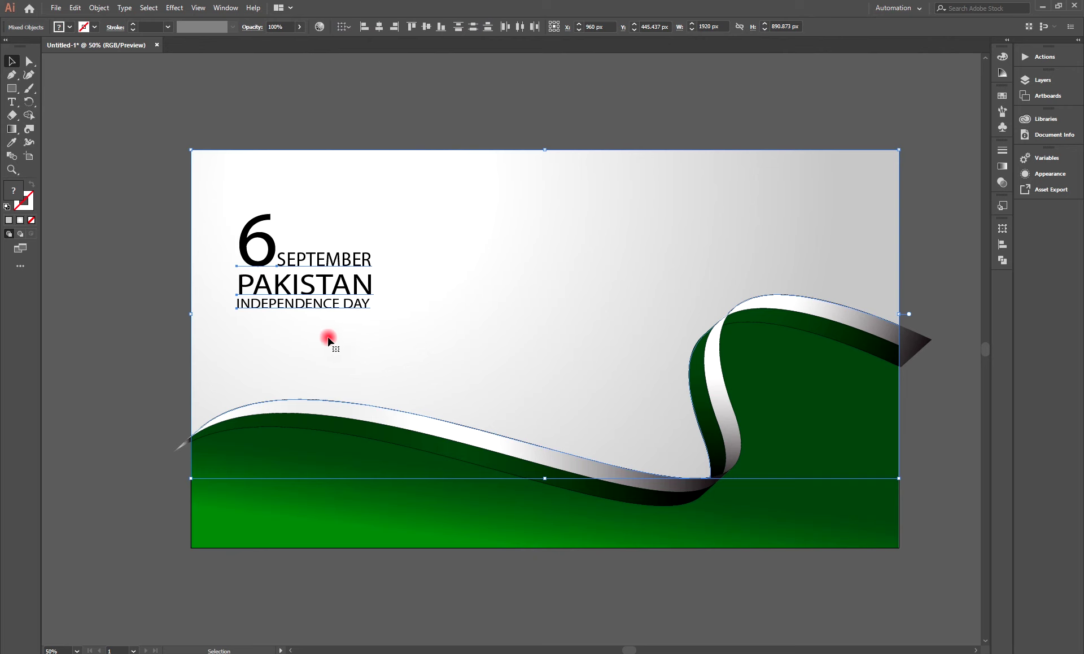
key("ctrl+shift+a")
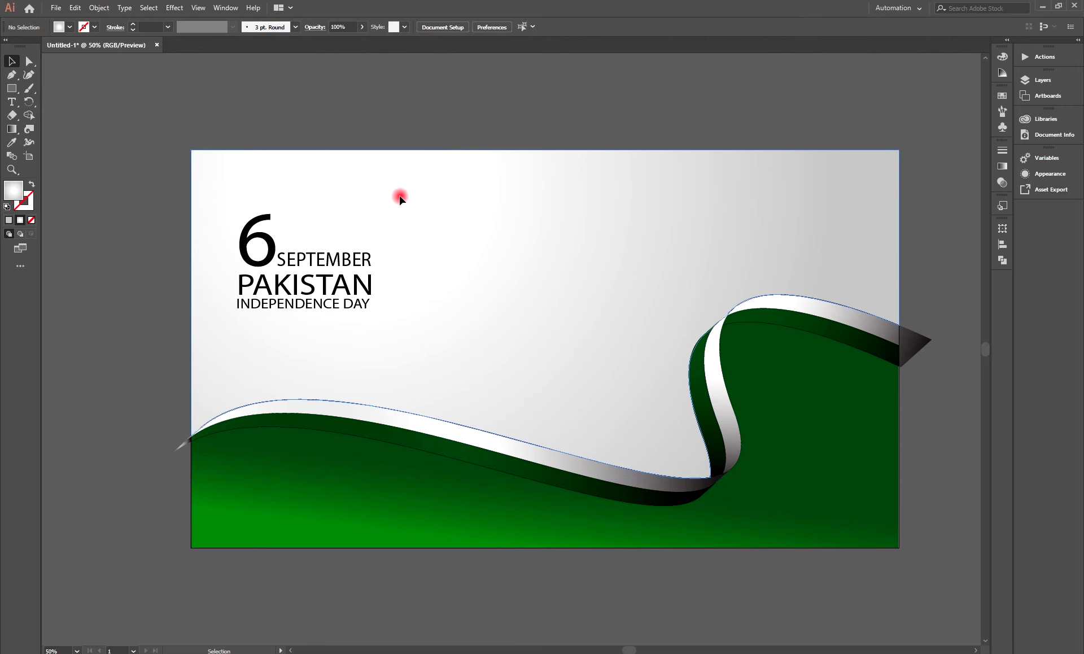
left_click_drag(388, 221, 407, 339)
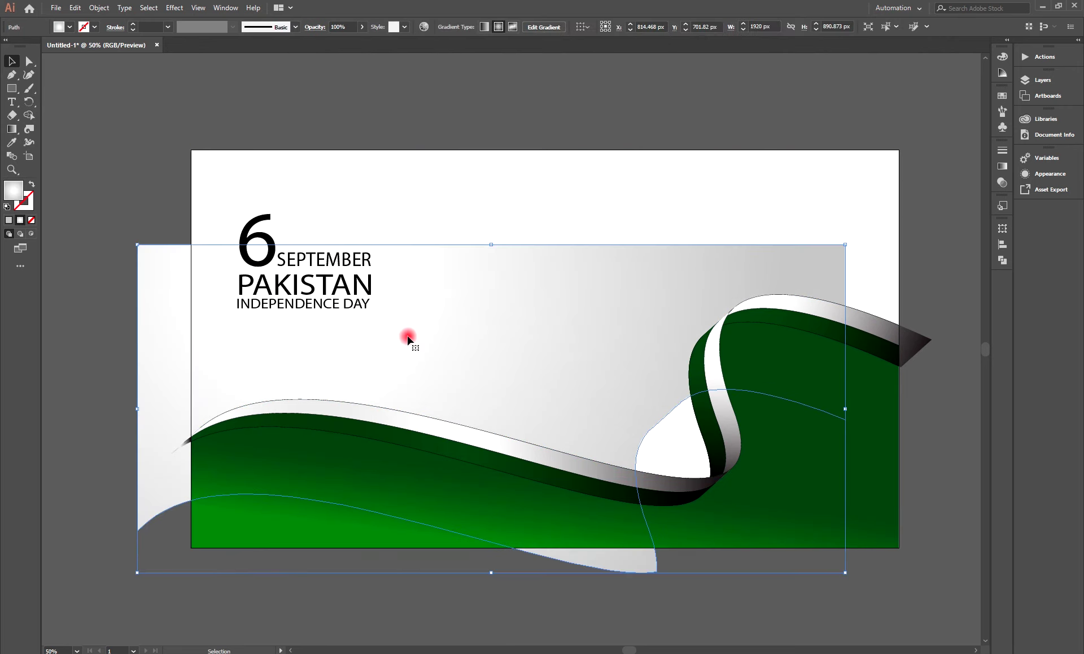
key("ctrl+z")
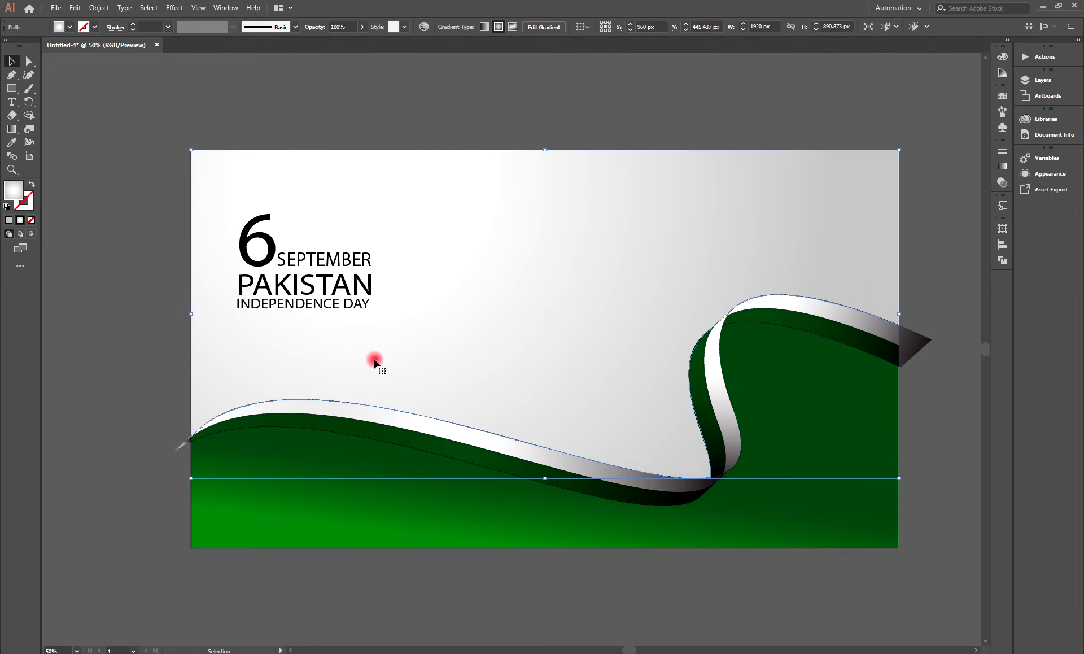
key("ctrl+shift+a")
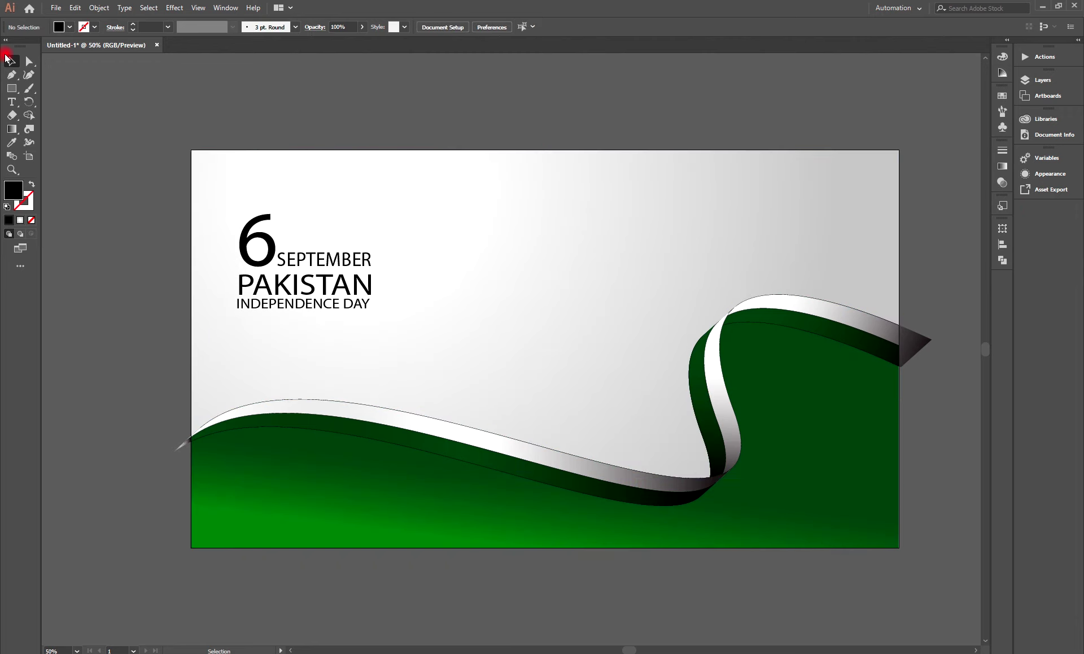
- Enlarge the whole text block until PAKISTAN is about 140 pt and reposition it in the blank area above the ribbon
left_click_drag(213, 185, 511, 351)
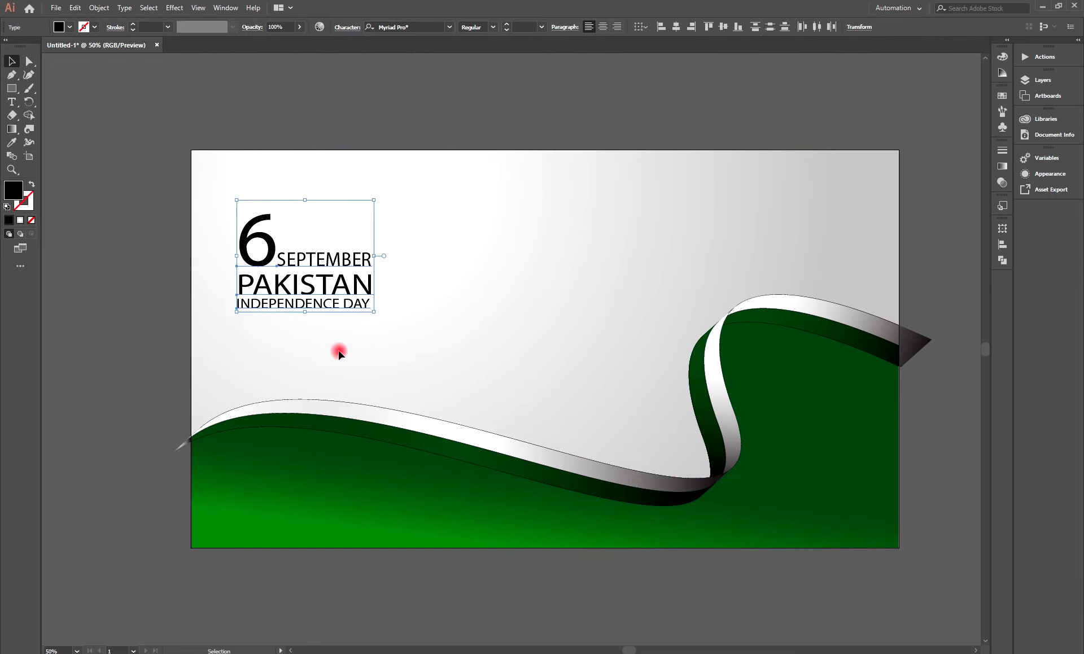
left_click_drag(374, 312, 497, 380)
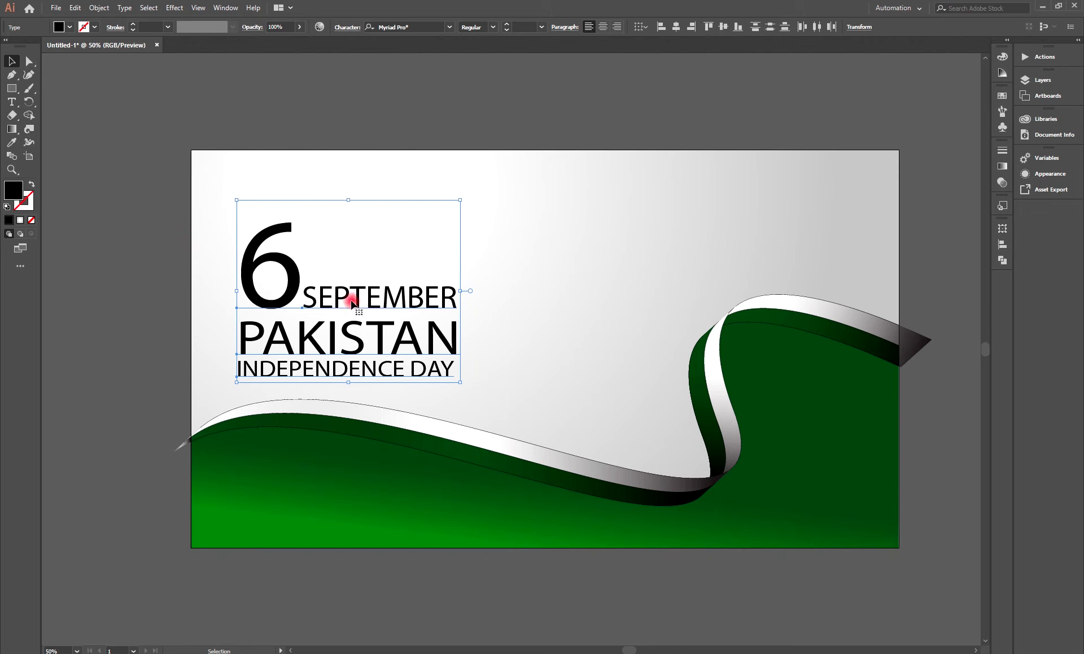
left_click_drag(359, 299, 369, 275)
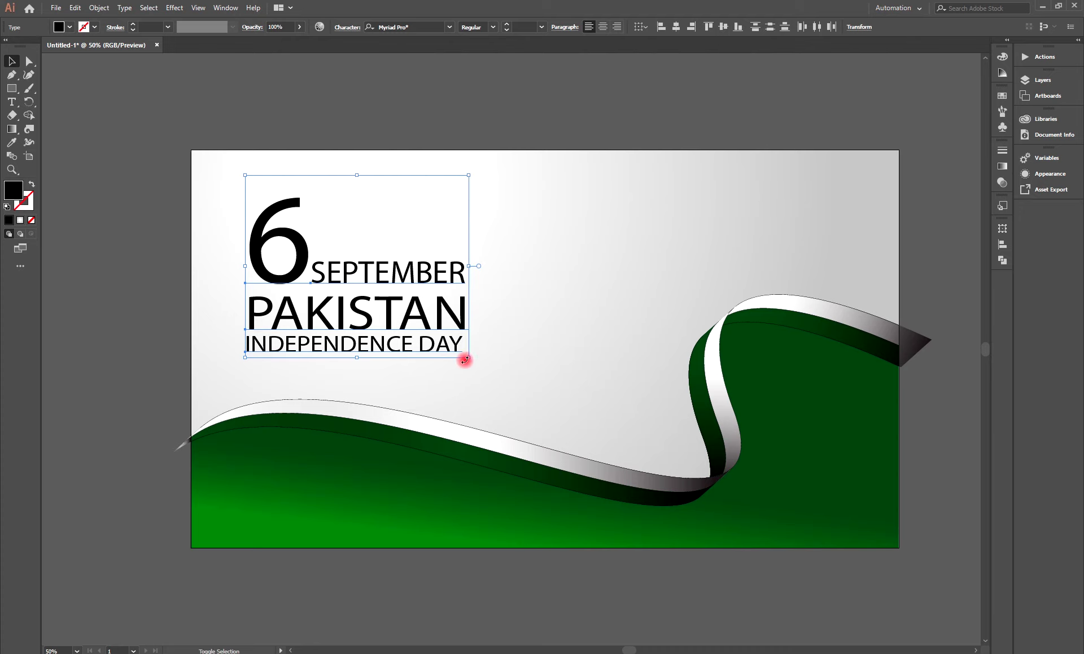
left_click_drag(468, 359, 531, 369)
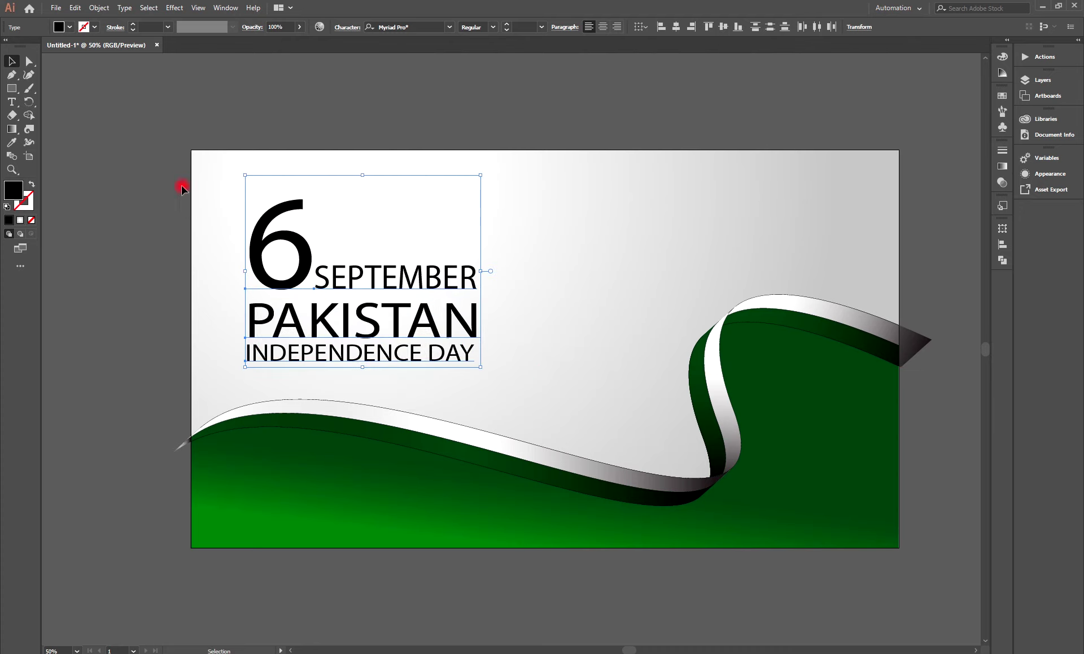
left_click(194, 300)
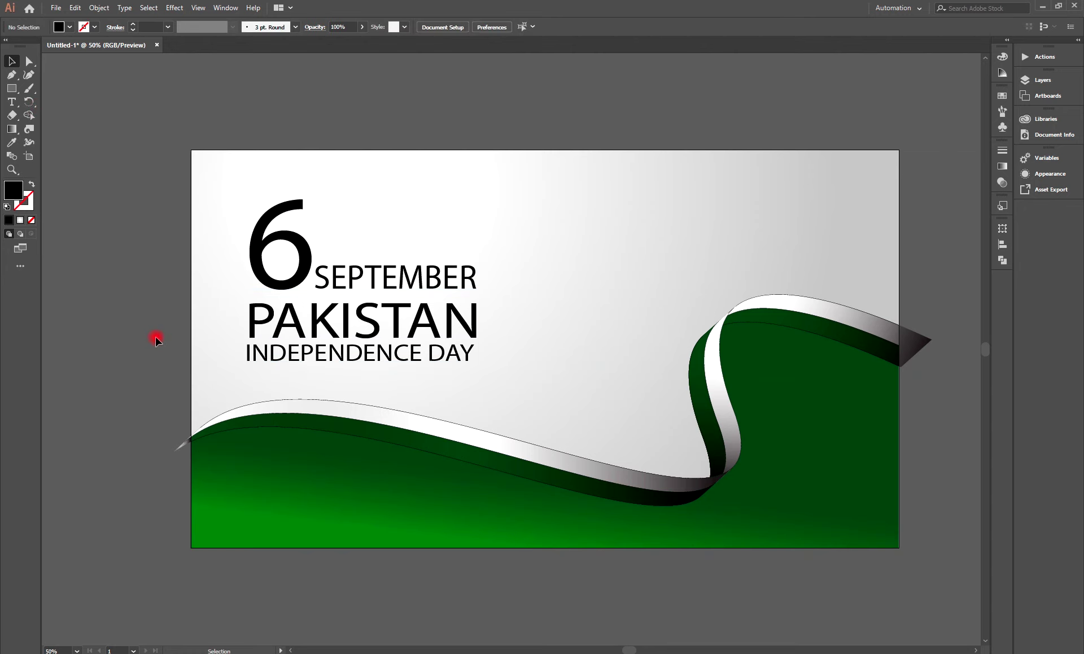
- Change the font of the word PAKISTAN to LEMON MILK
left_click(319, 323)
left_click(444, 28)
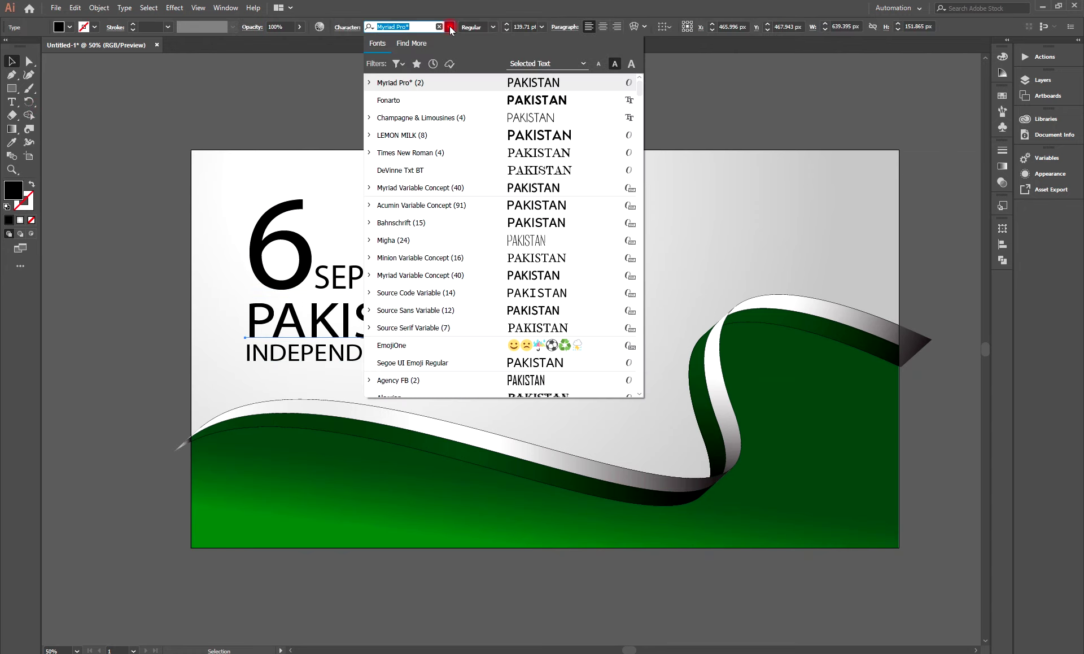
type("lemon")
left_click(432, 172)
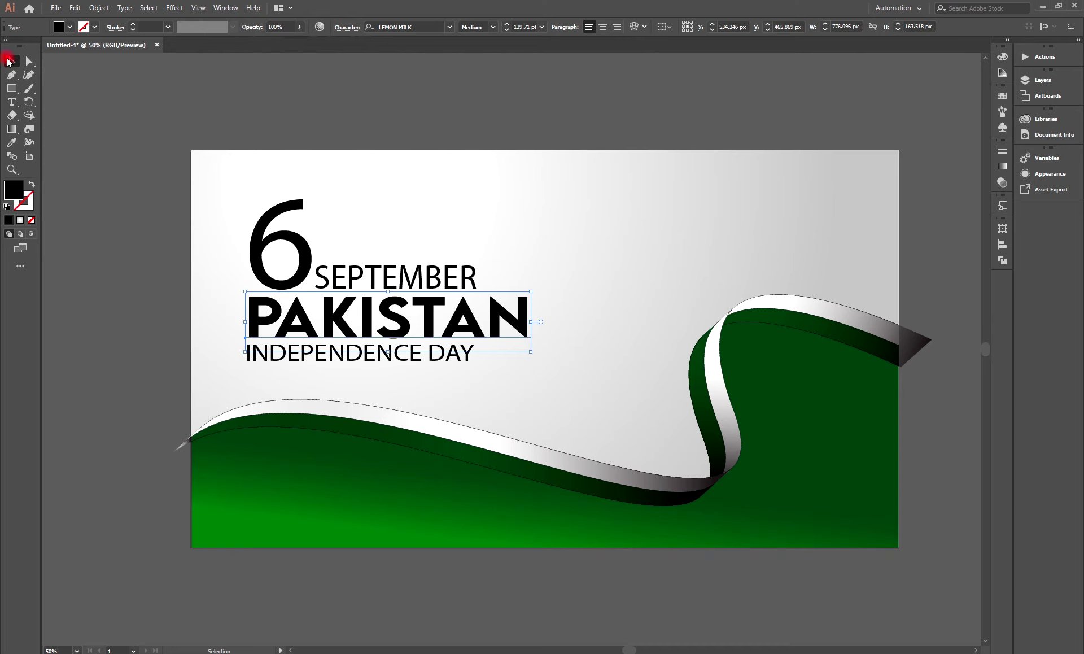
- Change the font of the 6 to LEMON MILK, scale it to about 295 pt and fit it beside SEPTEMBER
left_click(256, 254)
left_click(448, 28)
type("lem")
left_click(430, 165)
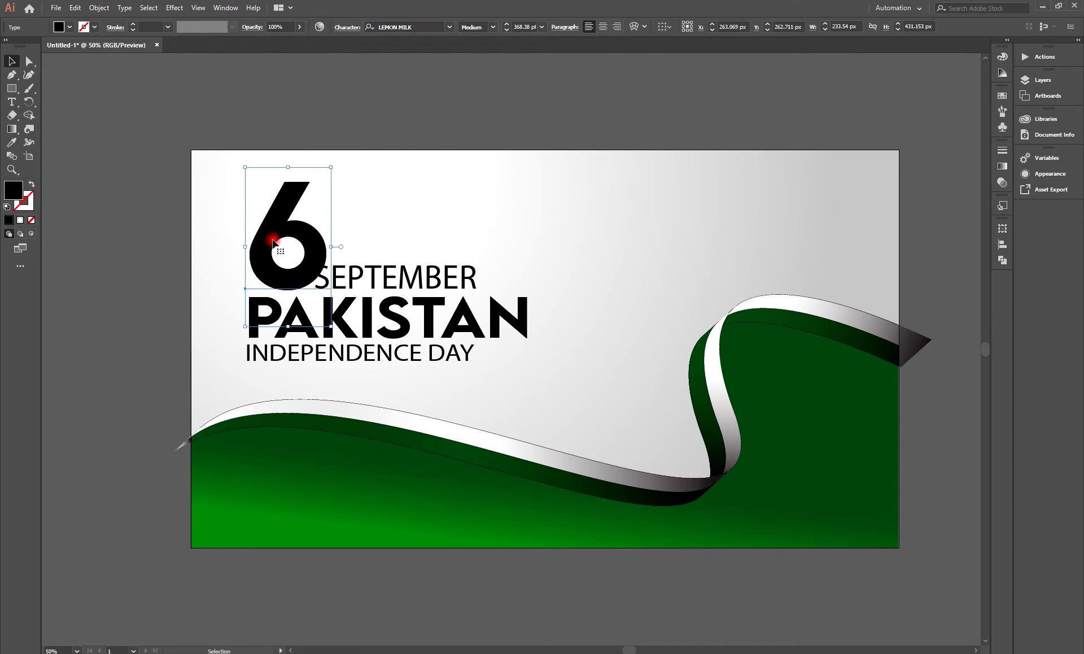
left_click_drag(331, 326, 314, 294)
left_click_drag(301, 211, 301, 251)
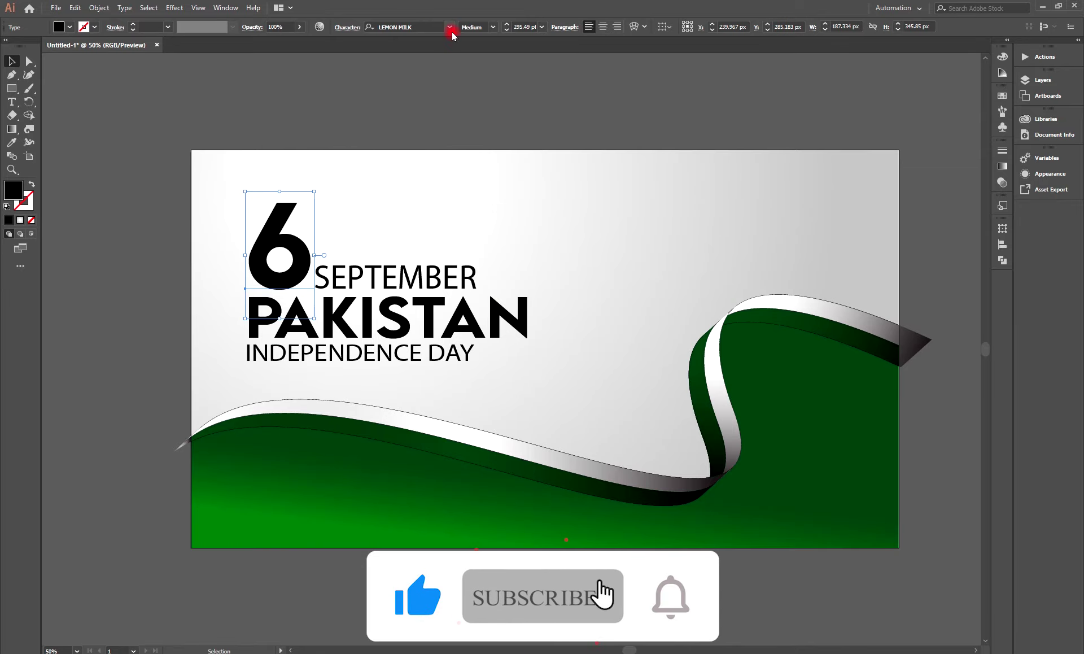
- Preview alternative fonts from the font list on the large 6
left_click(450, 27)
key("Down")
key("Down")
key("Down")
key("Down")
key("Down")
key("Down")
key("Down")
key("Down")
key("Down")
key("Down")
key("Down")
key("Down")
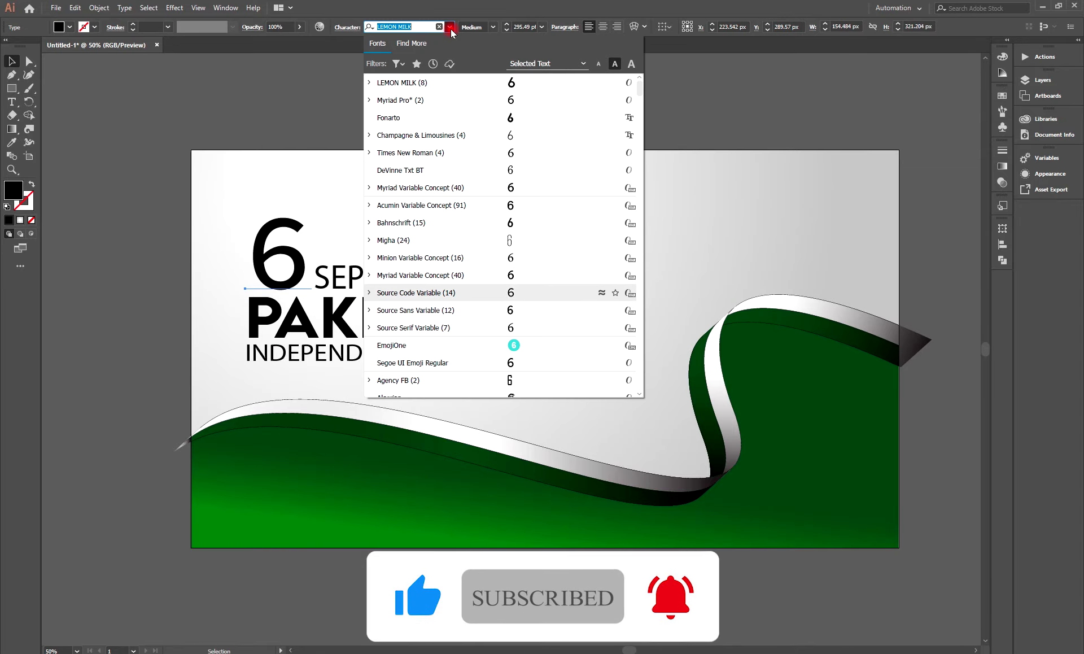
key("Up")
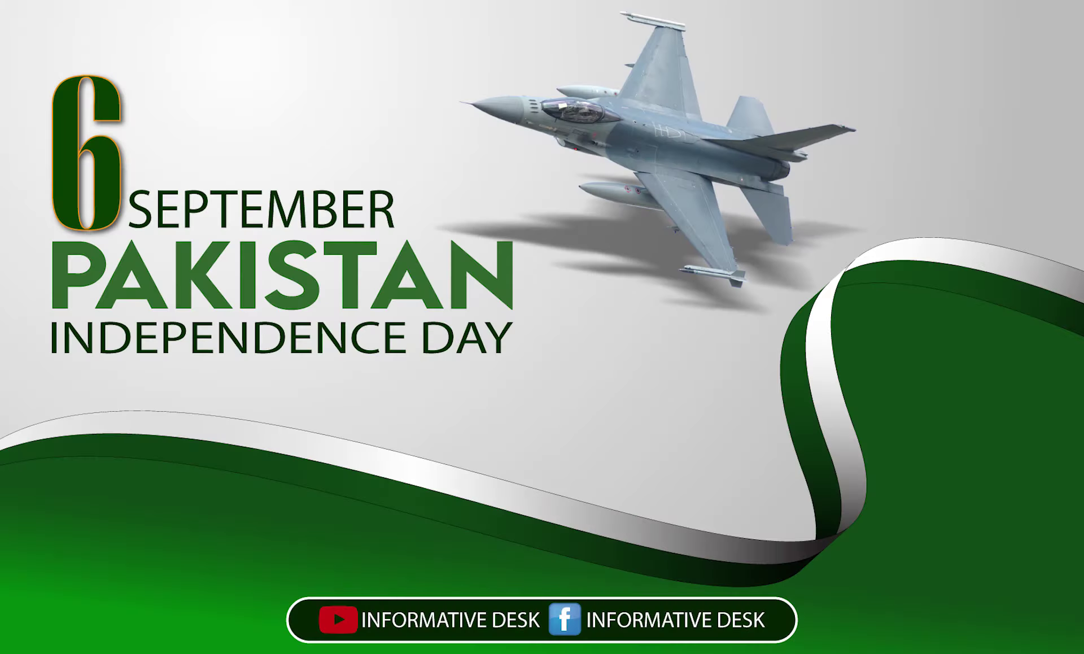